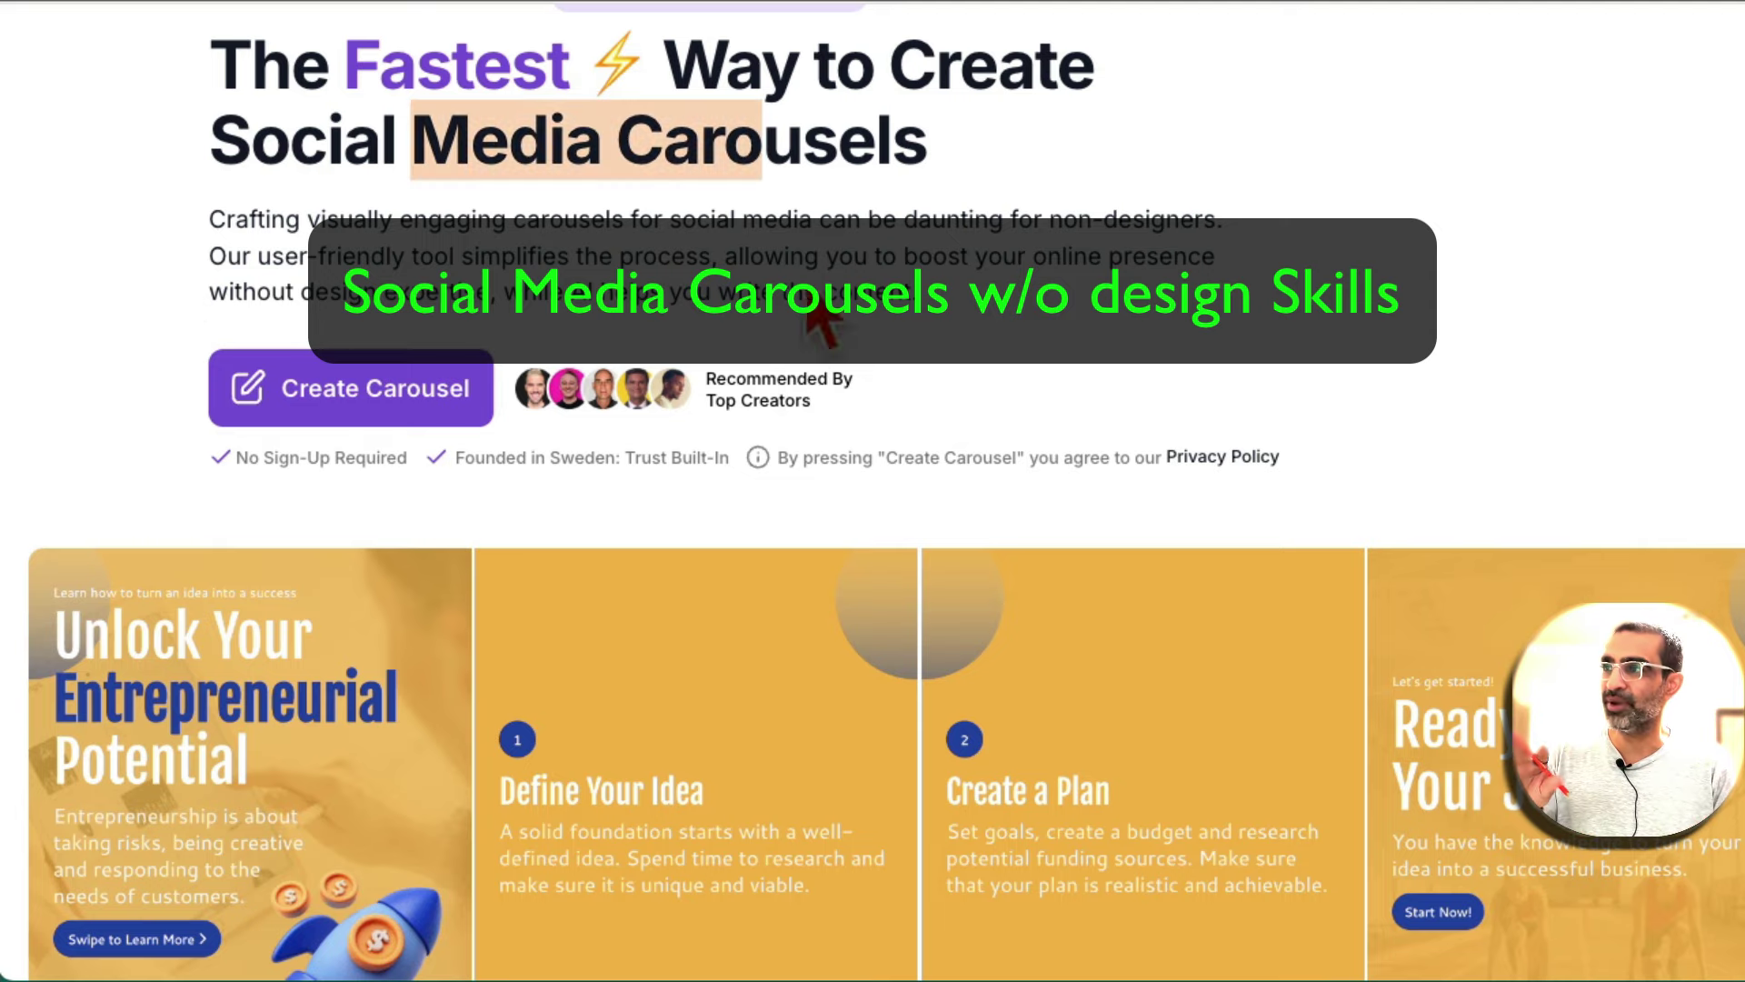
- Browse the aiCarousels landing page, then log in with the saved email and password
scroll(932, 573, "down", 3)
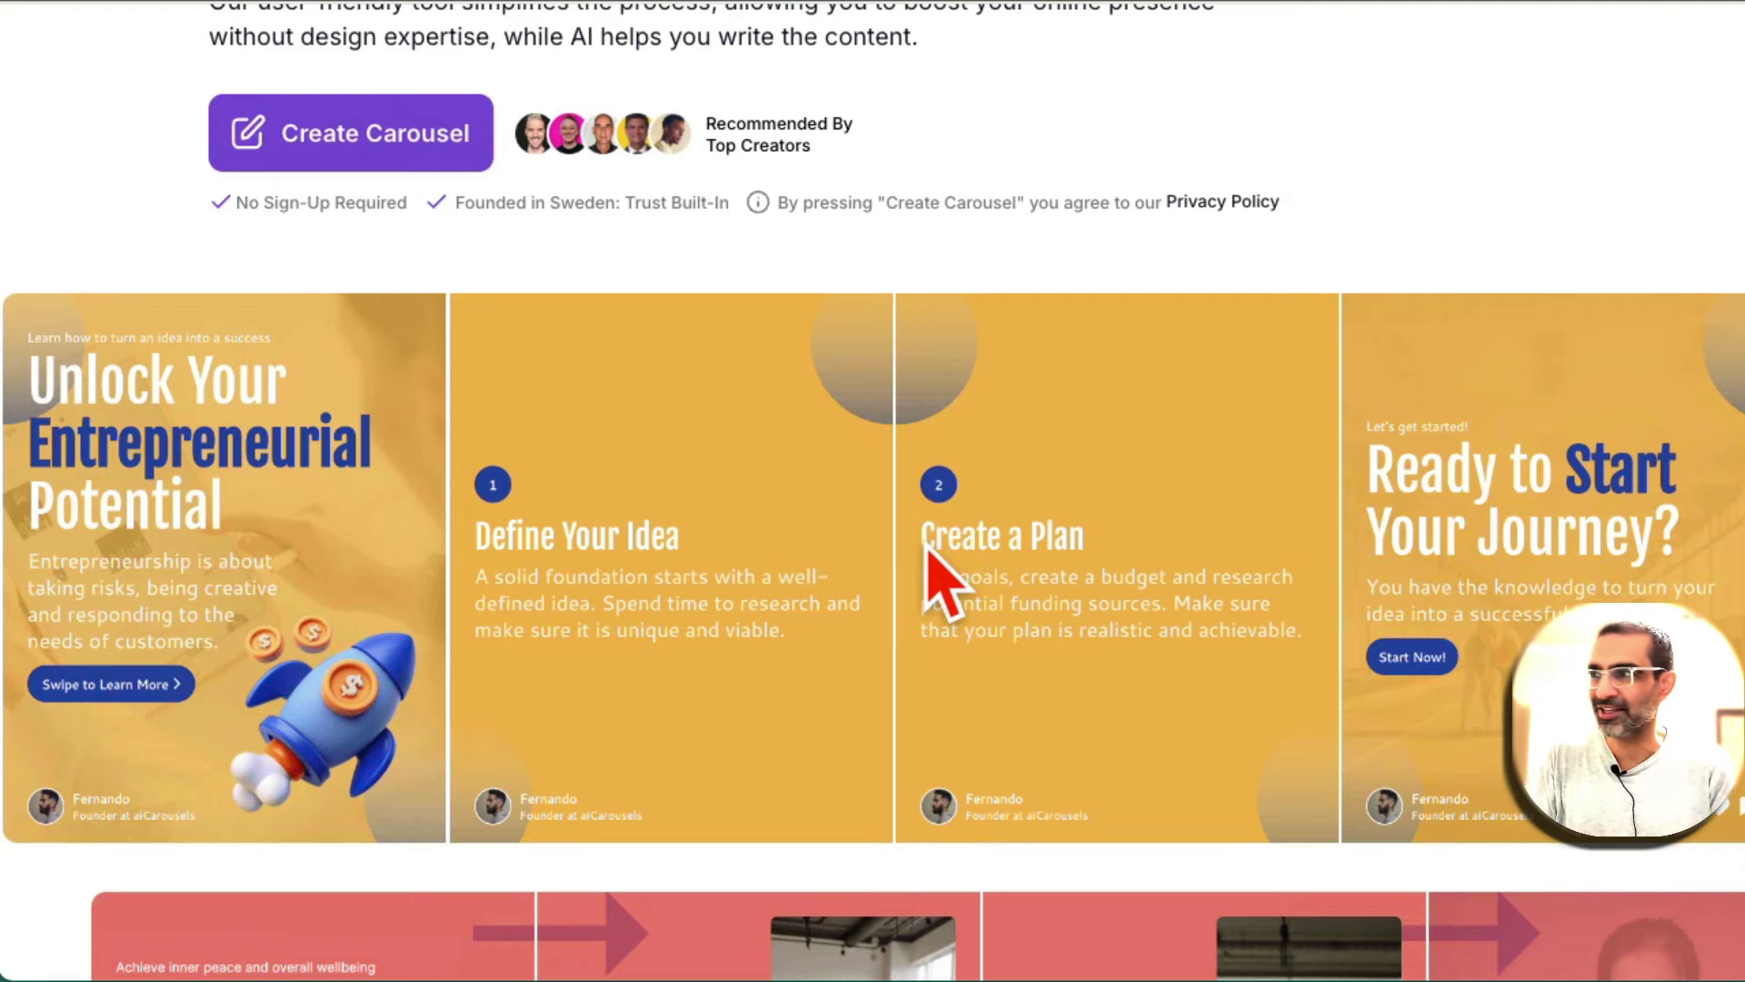
scroll(927, 554, "down", 6)
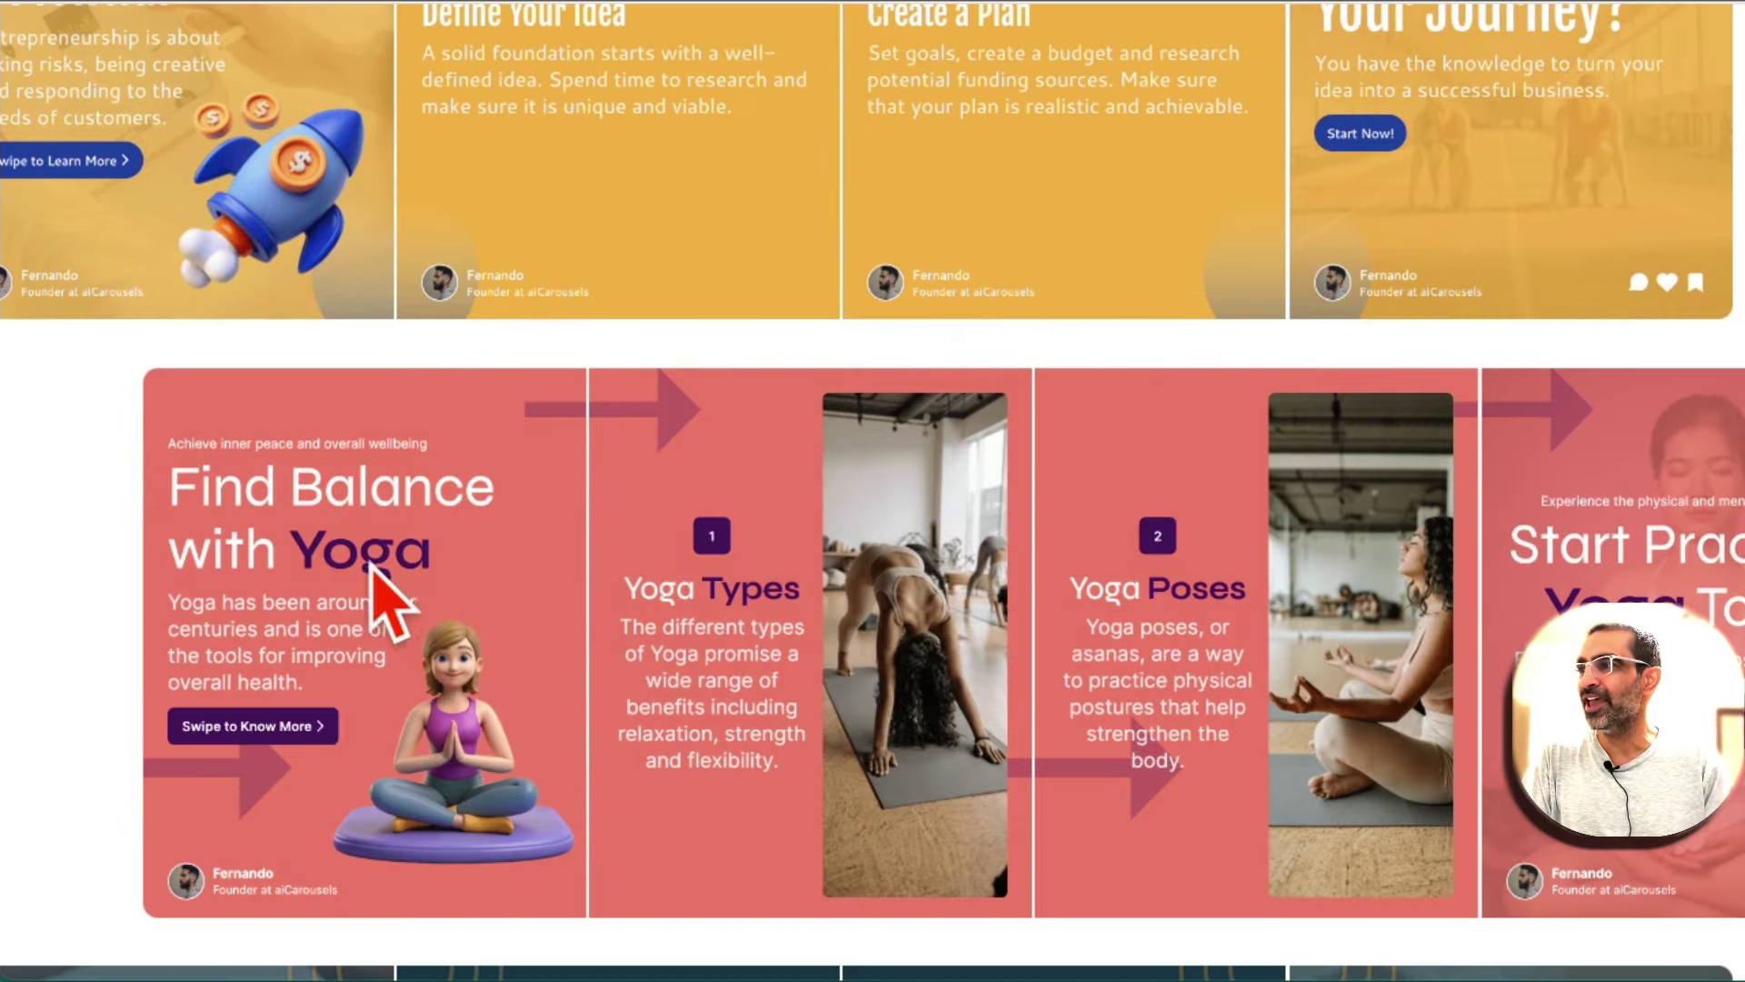
scroll(830, 545, "down", 5)
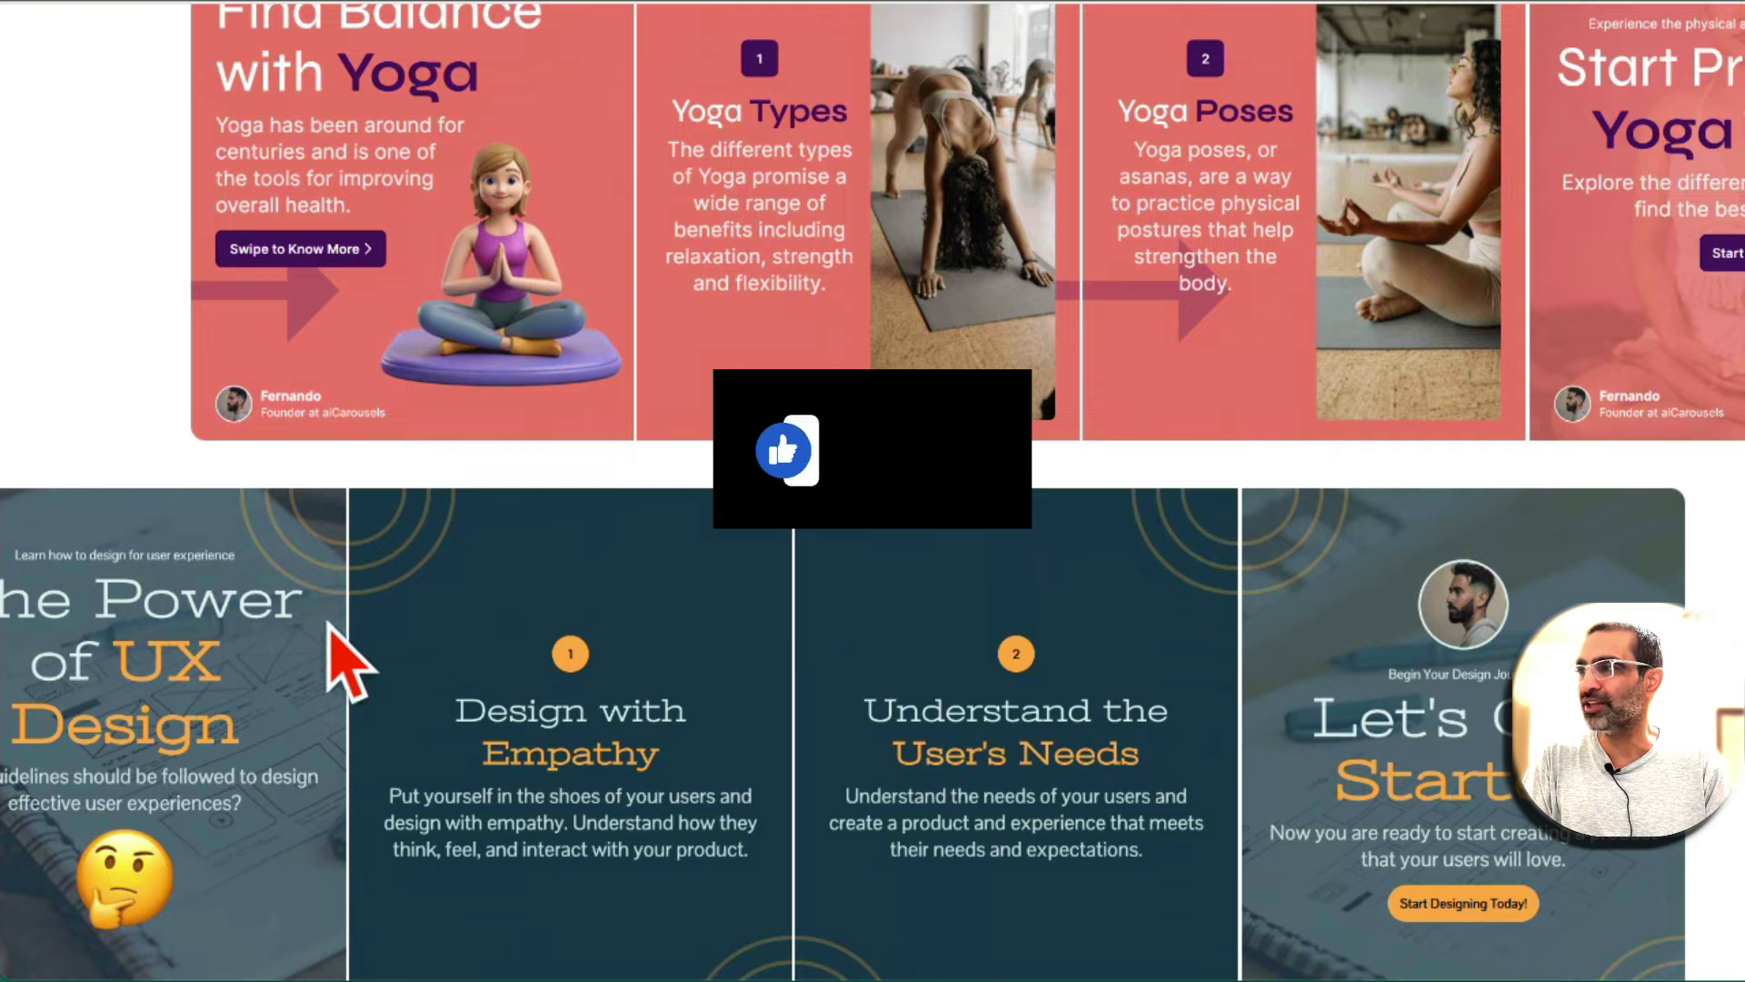
scroll(698, 618, "down", 4)
scroll(696, 615, "down", 1)
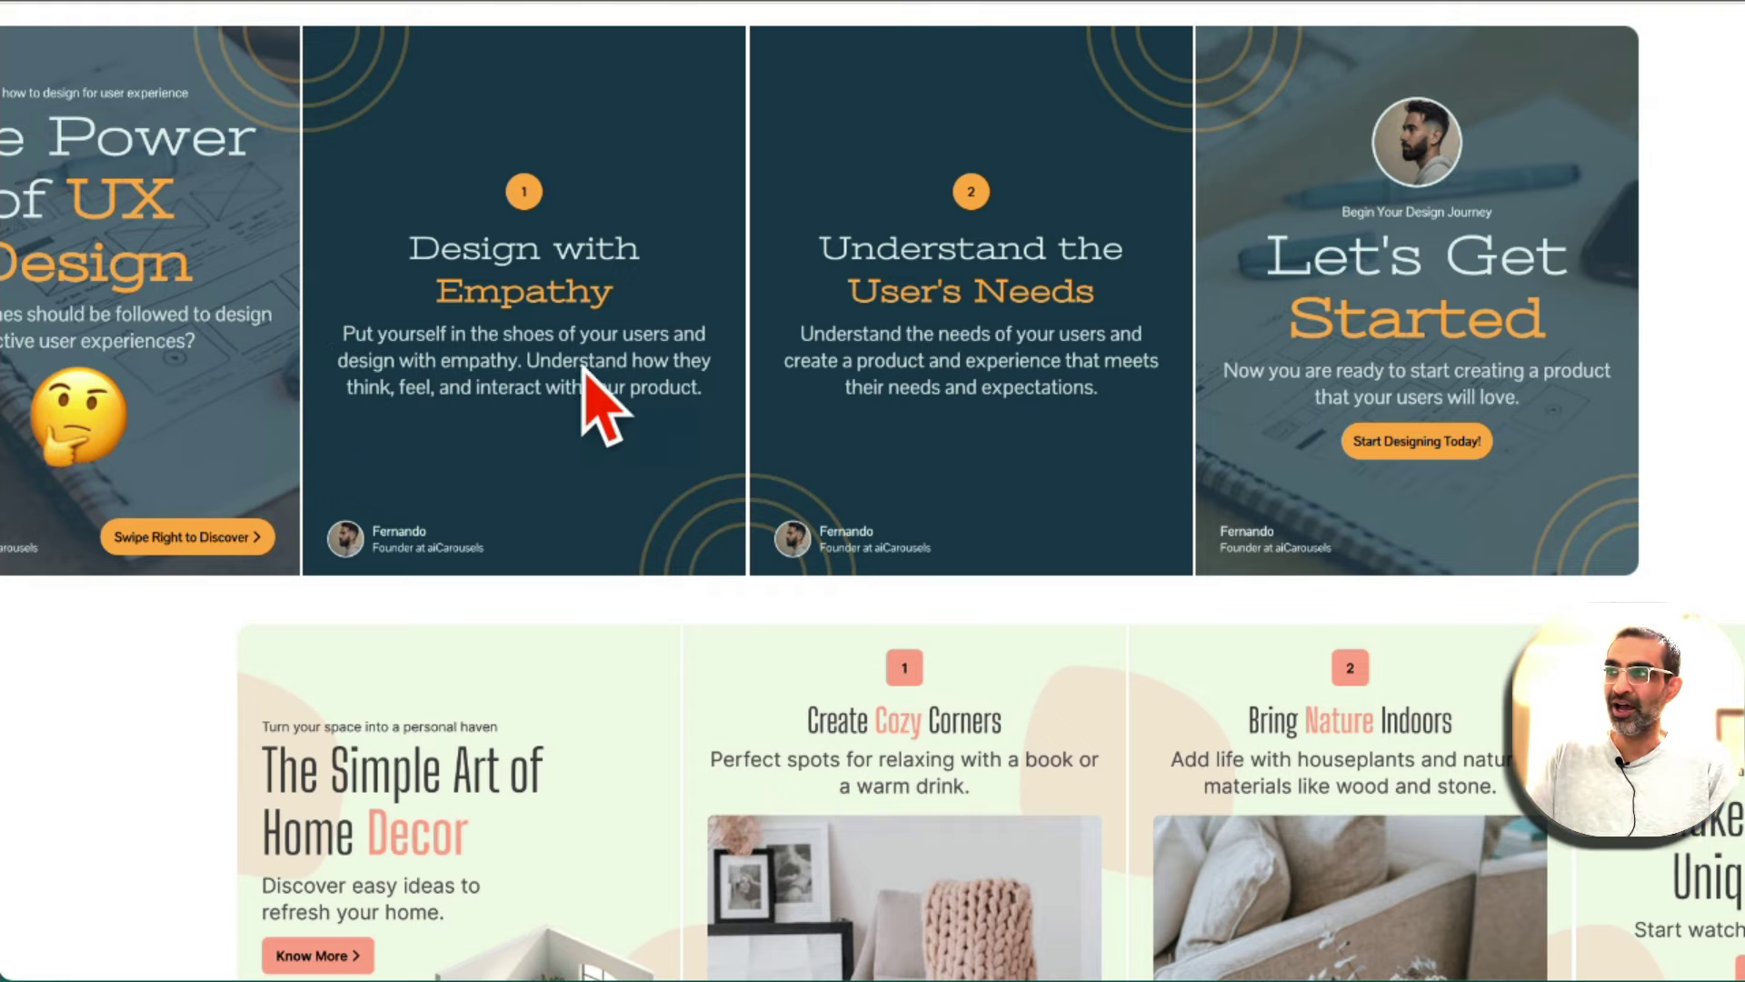
scroll(799, 487, "down", 4)
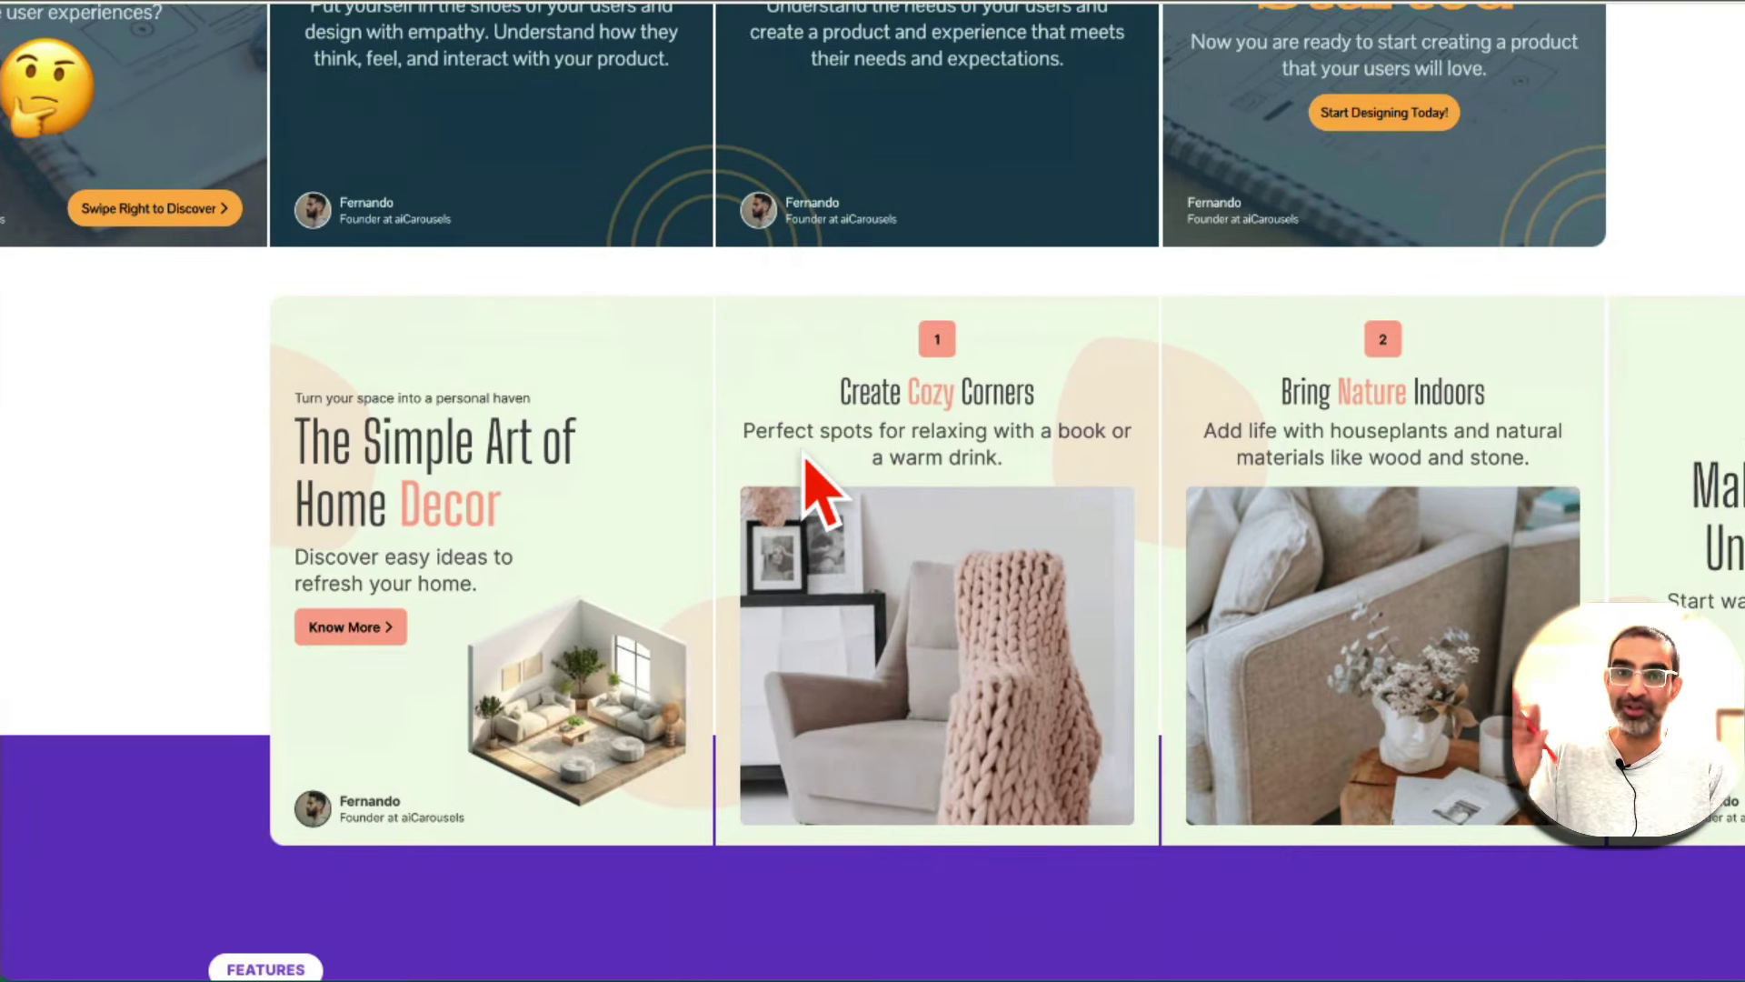
scroll(804, 455, "down", 2)
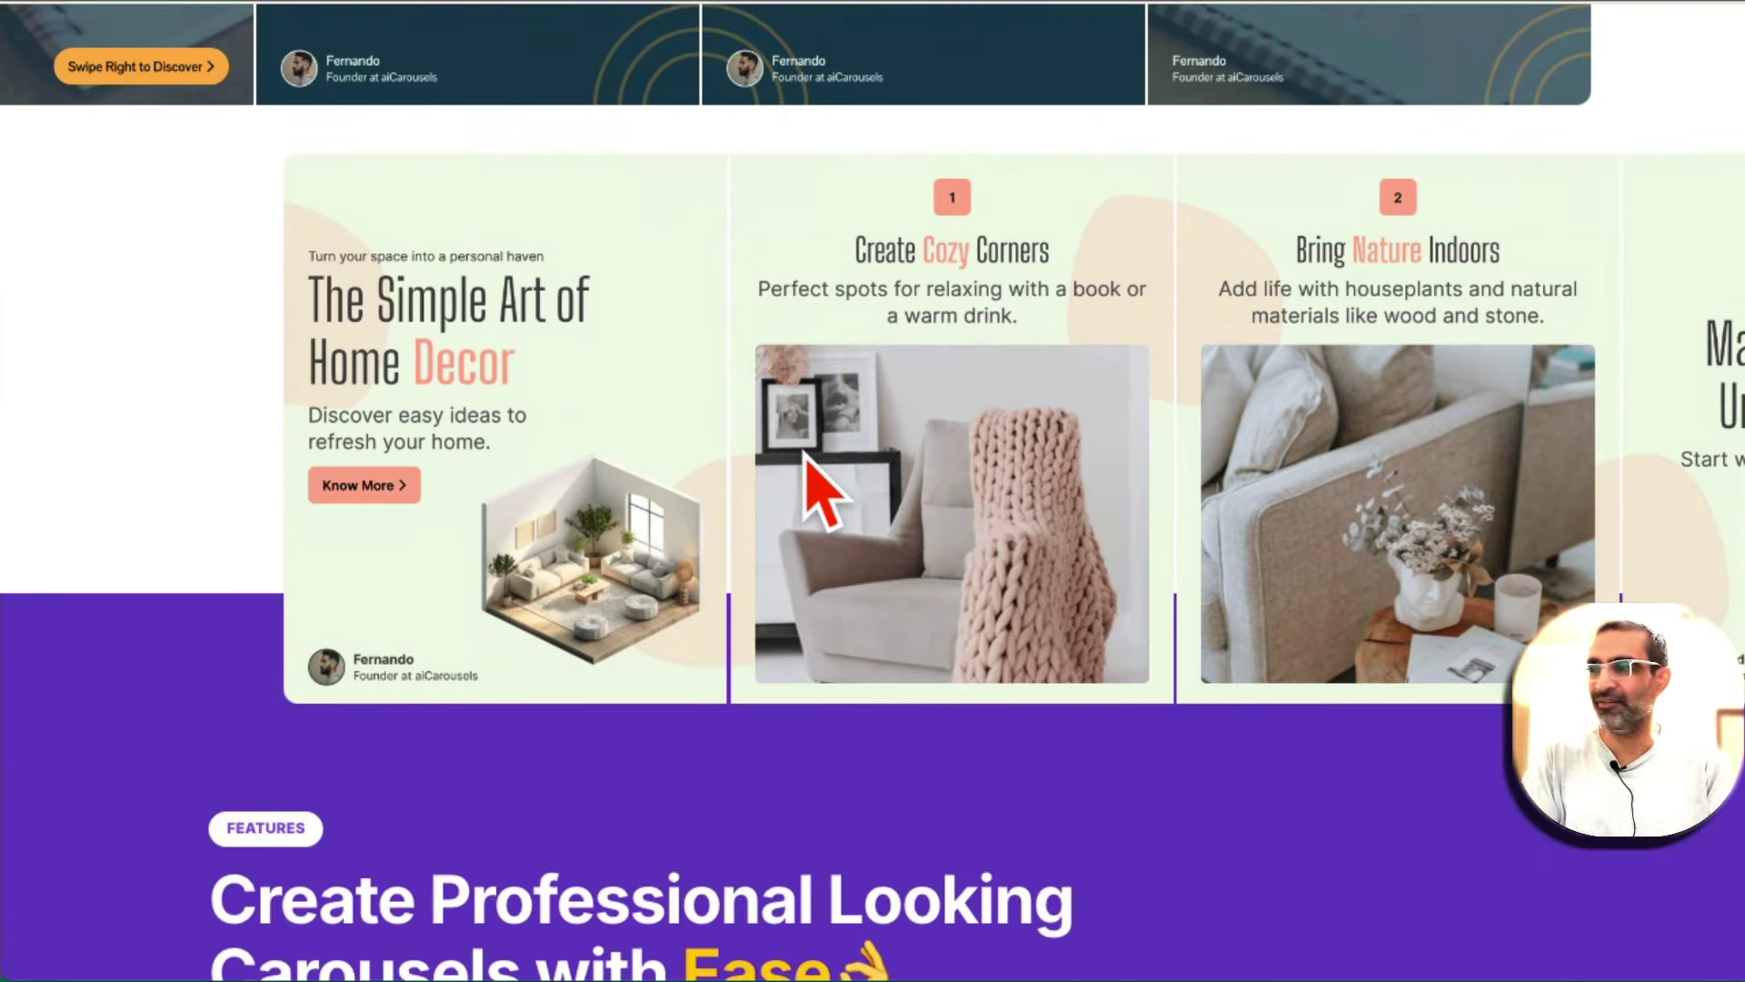
scroll(802, 449, "up", 20)
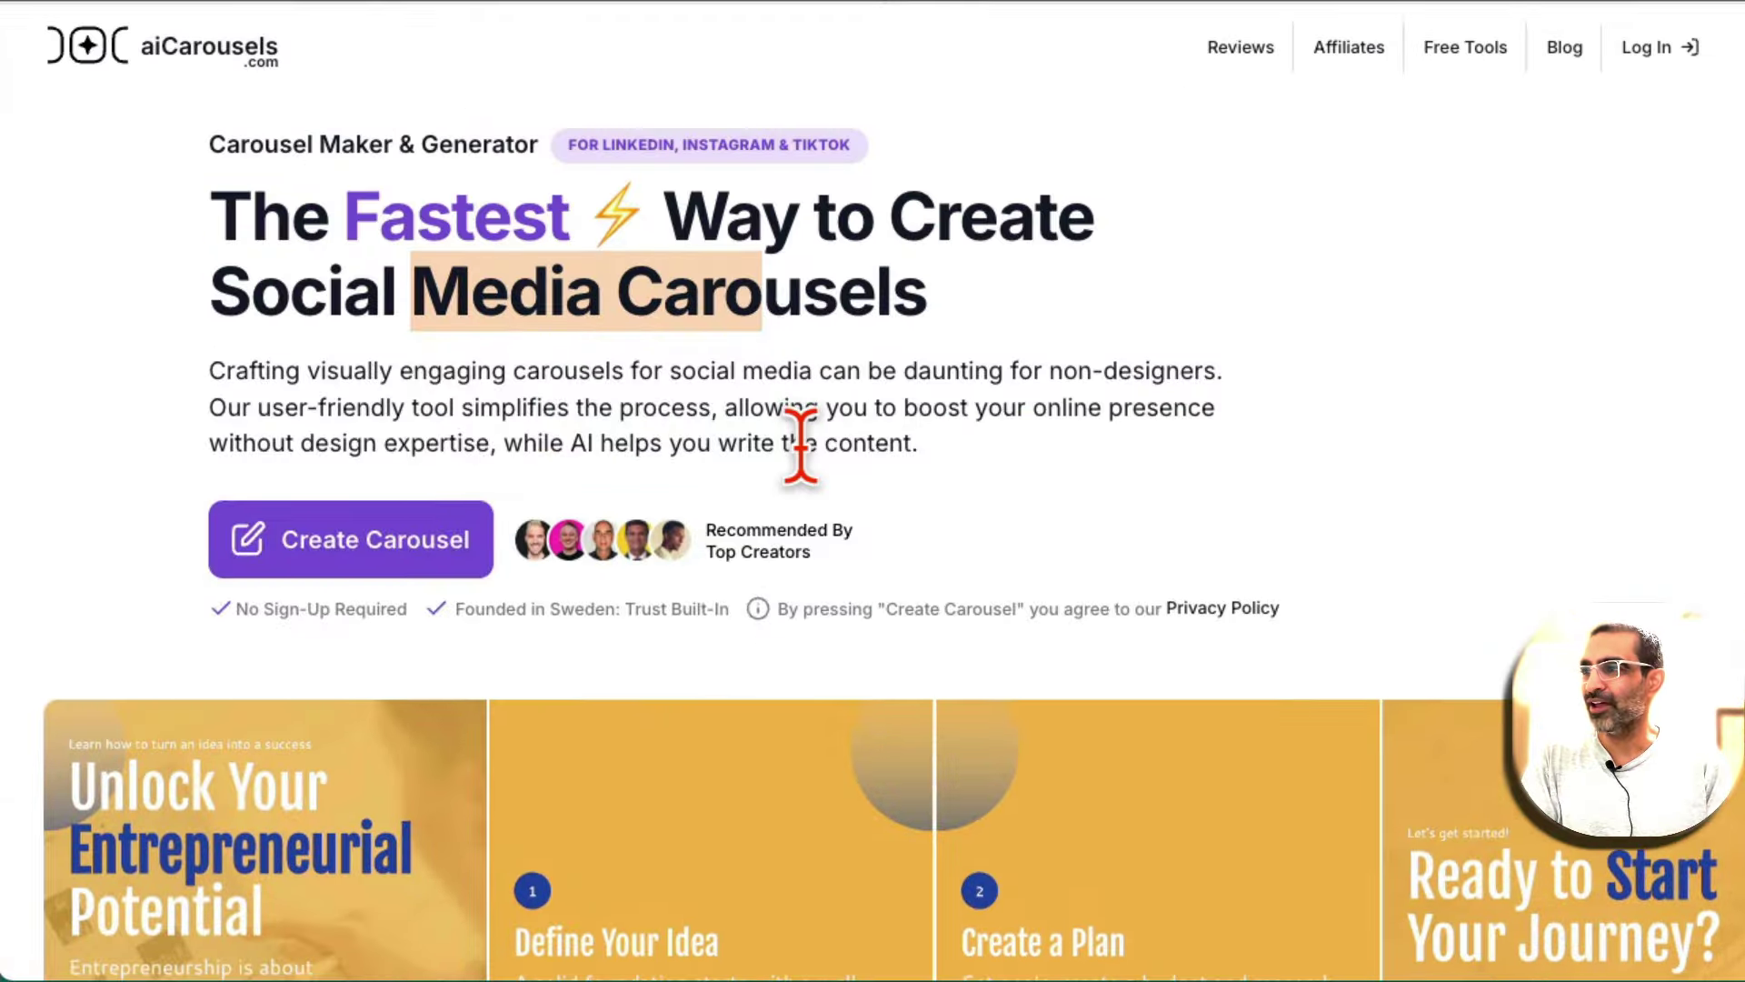
scroll(813, 482, "down", 6)
scroll(1241, 546, "down", 5)
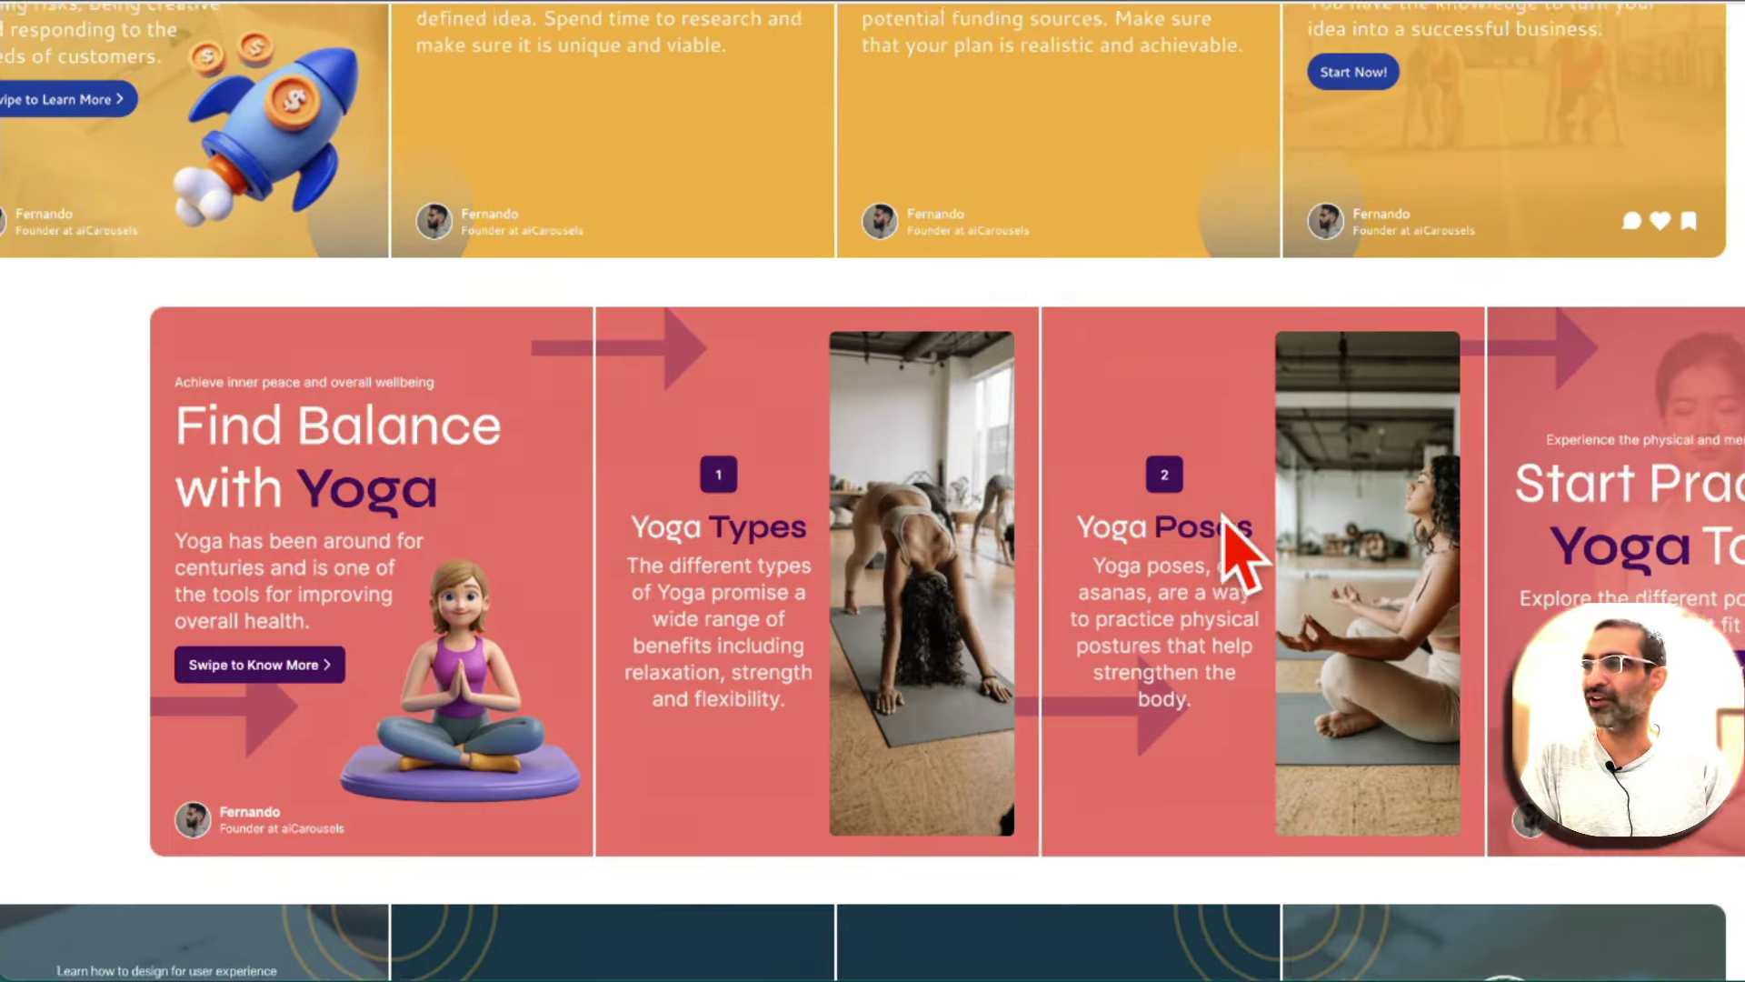
scroll(1241, 545, "up", 11)
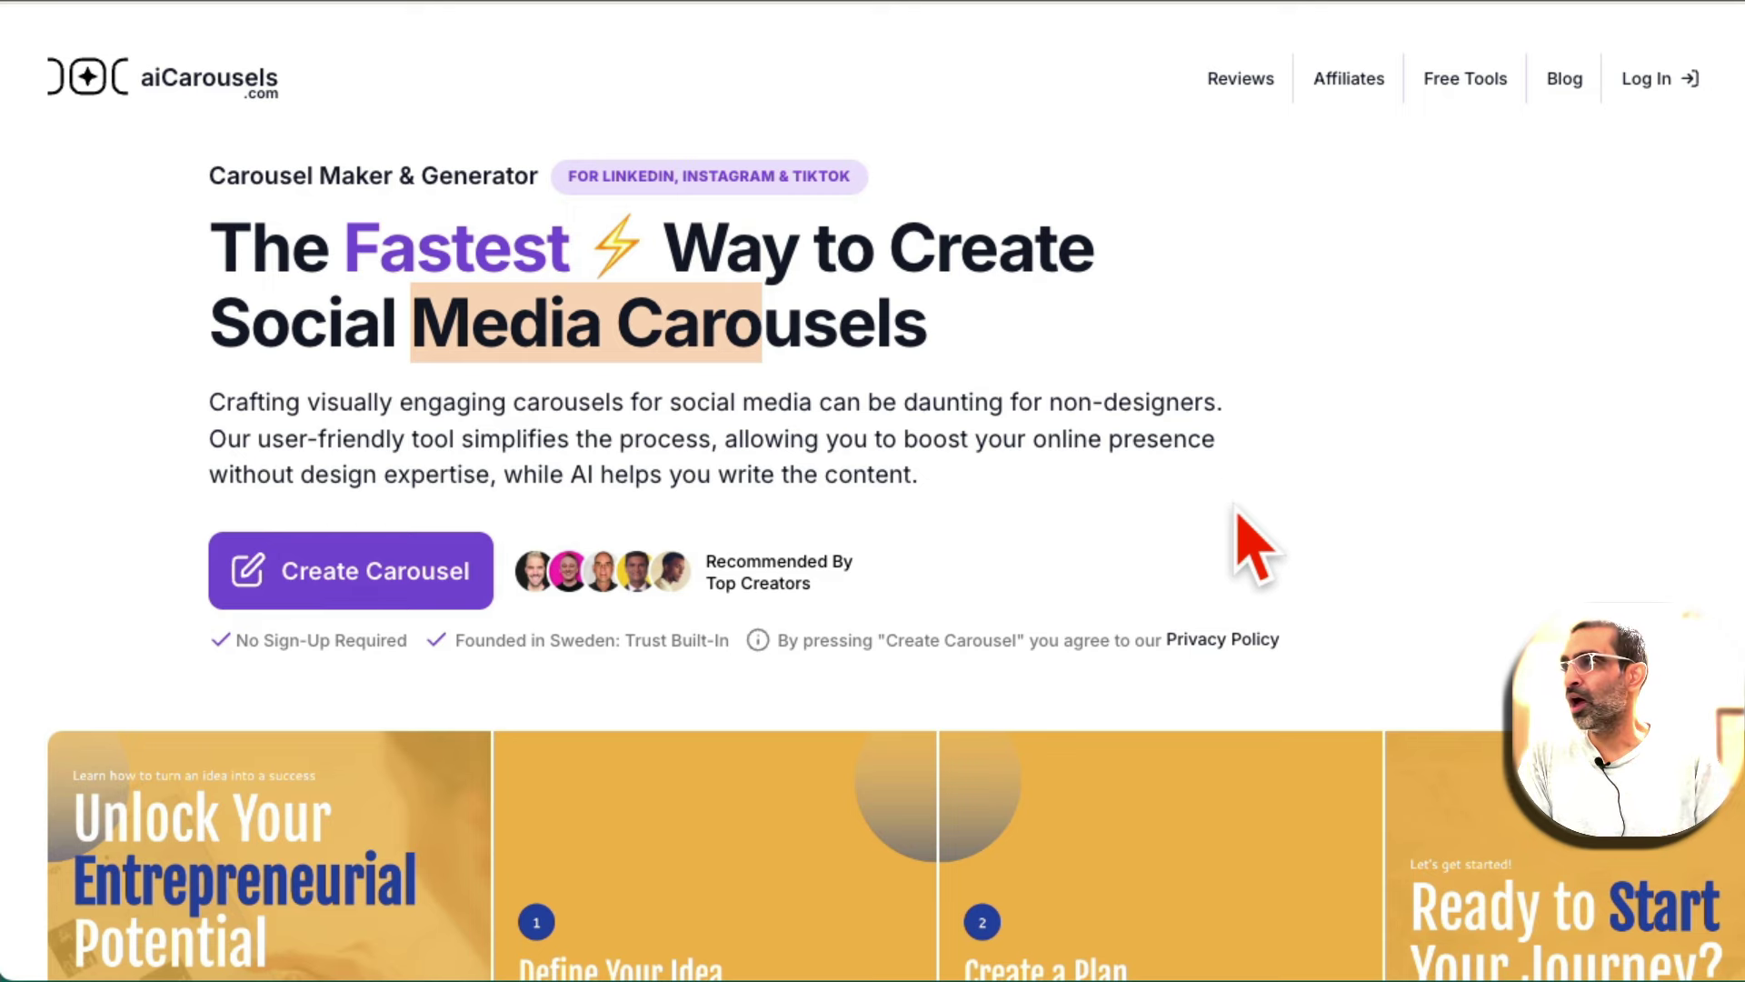
left_click(1648, 80)
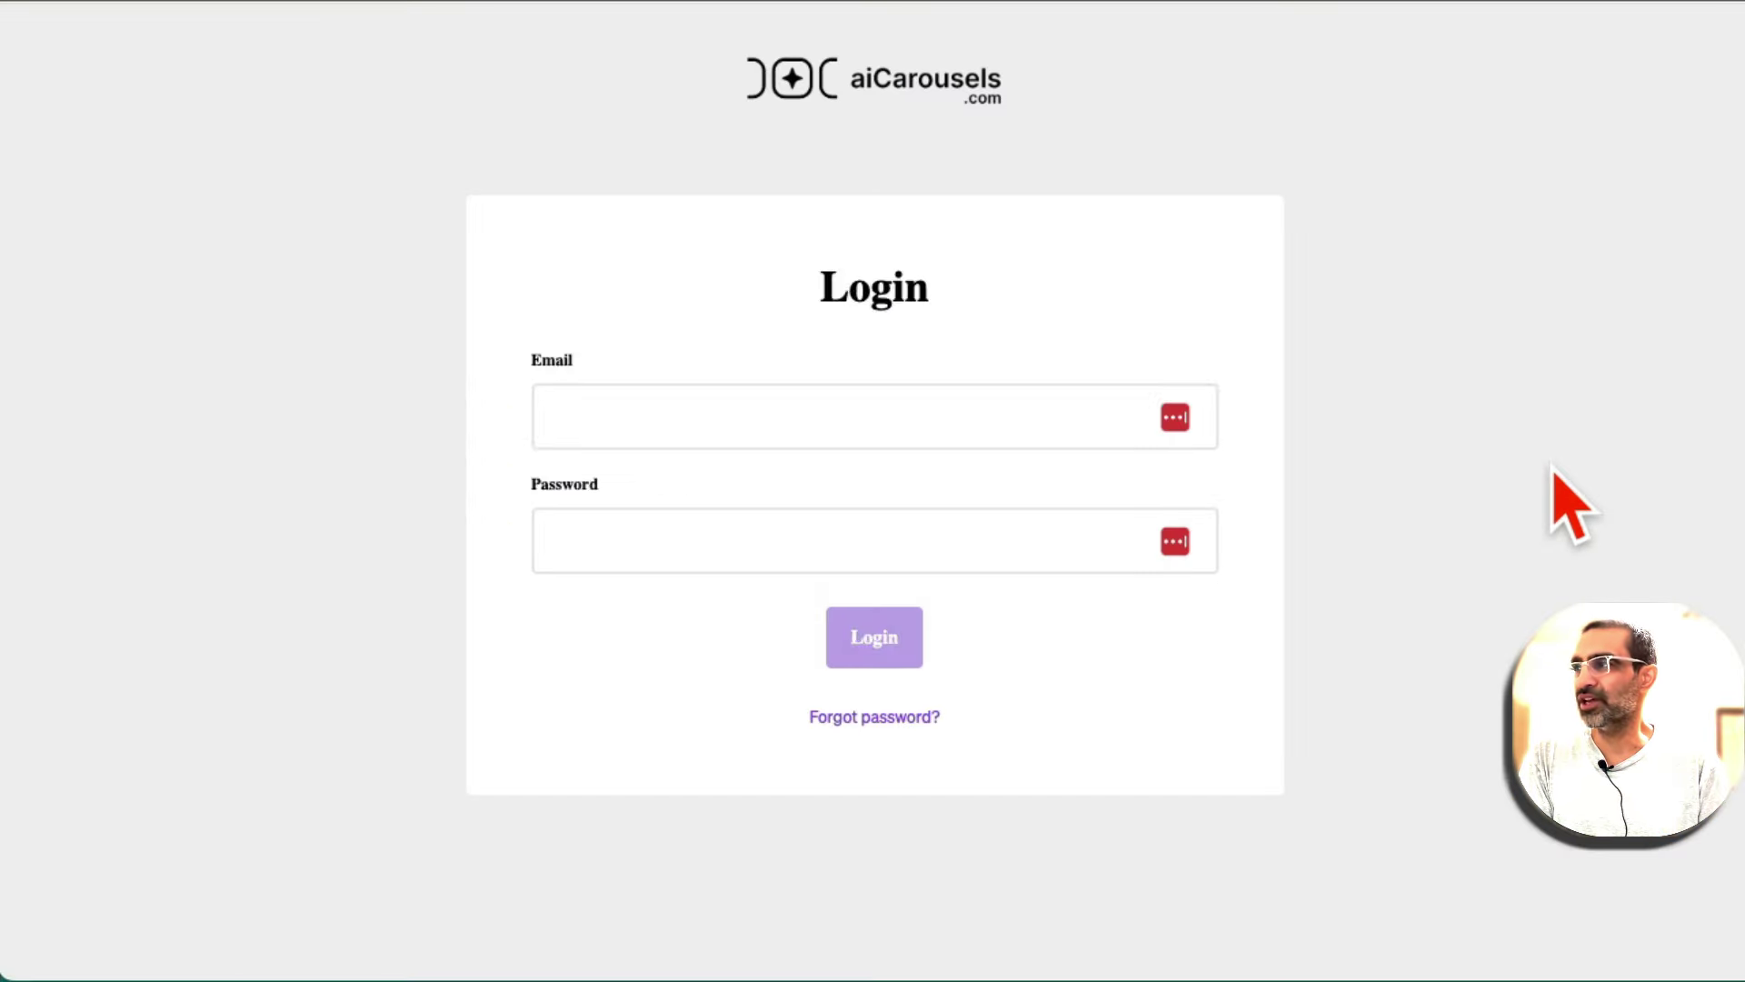
left_click(841, 656)
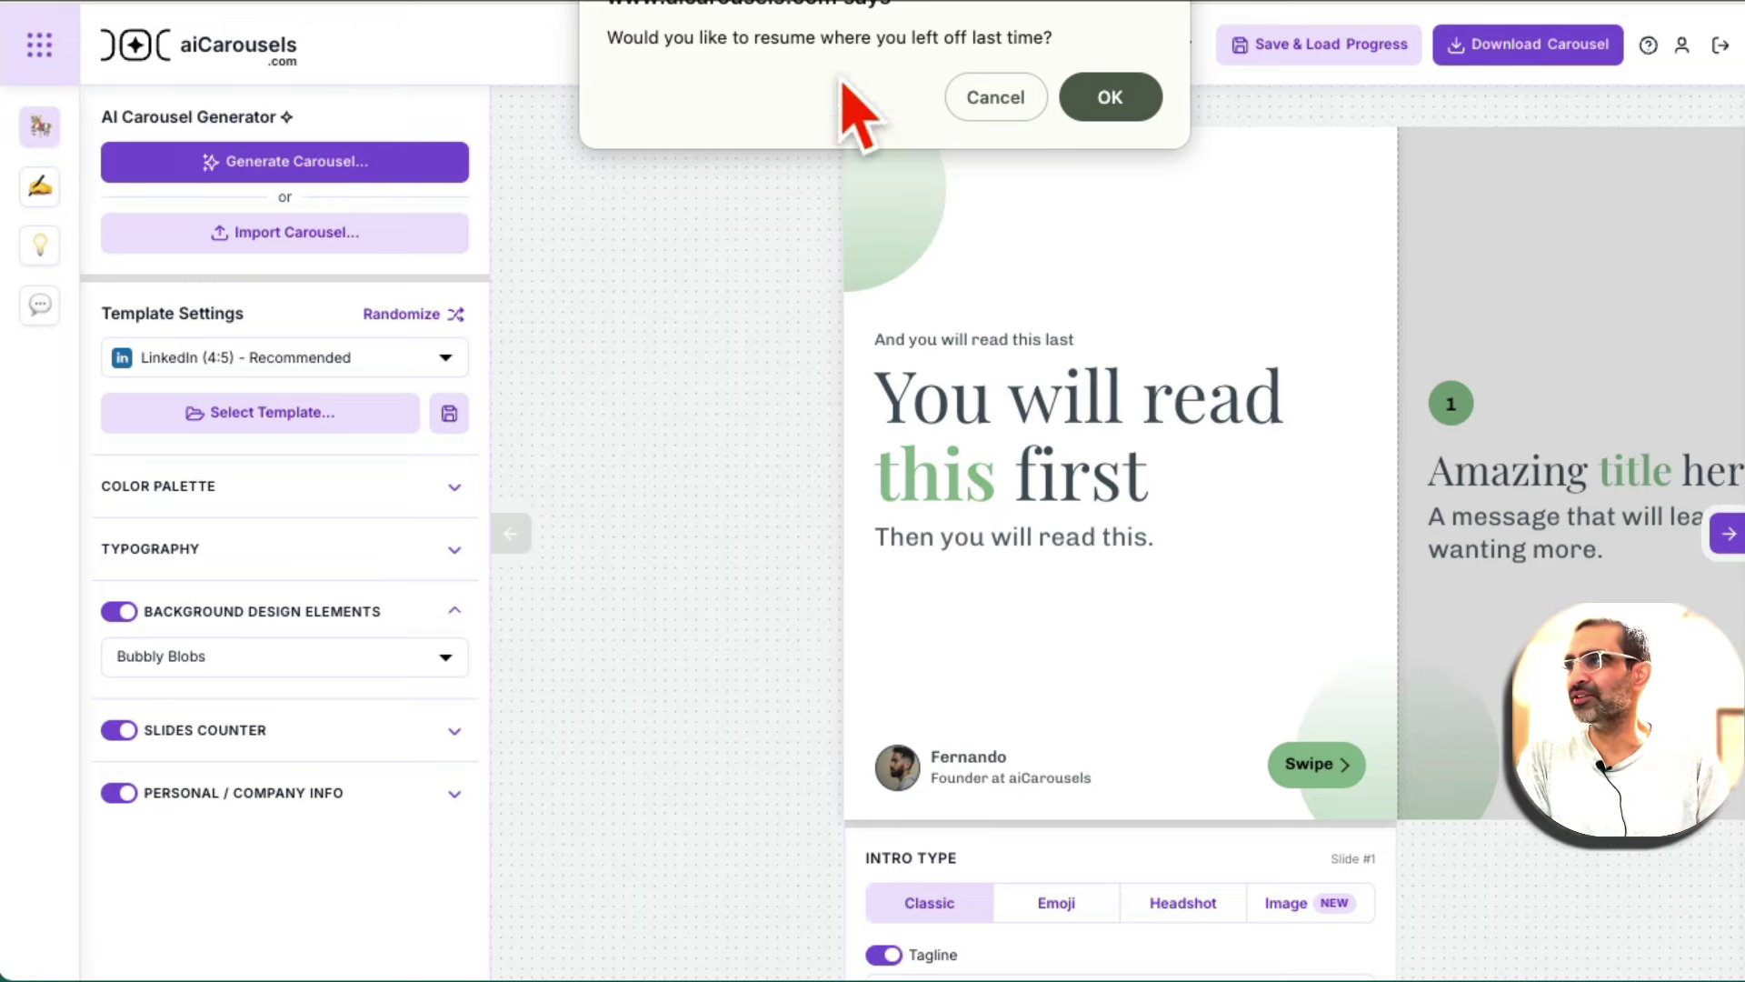
- Decline the resume prompt and keep the default carousel at LinkedIn (4:5) size
left_click(995, 111)
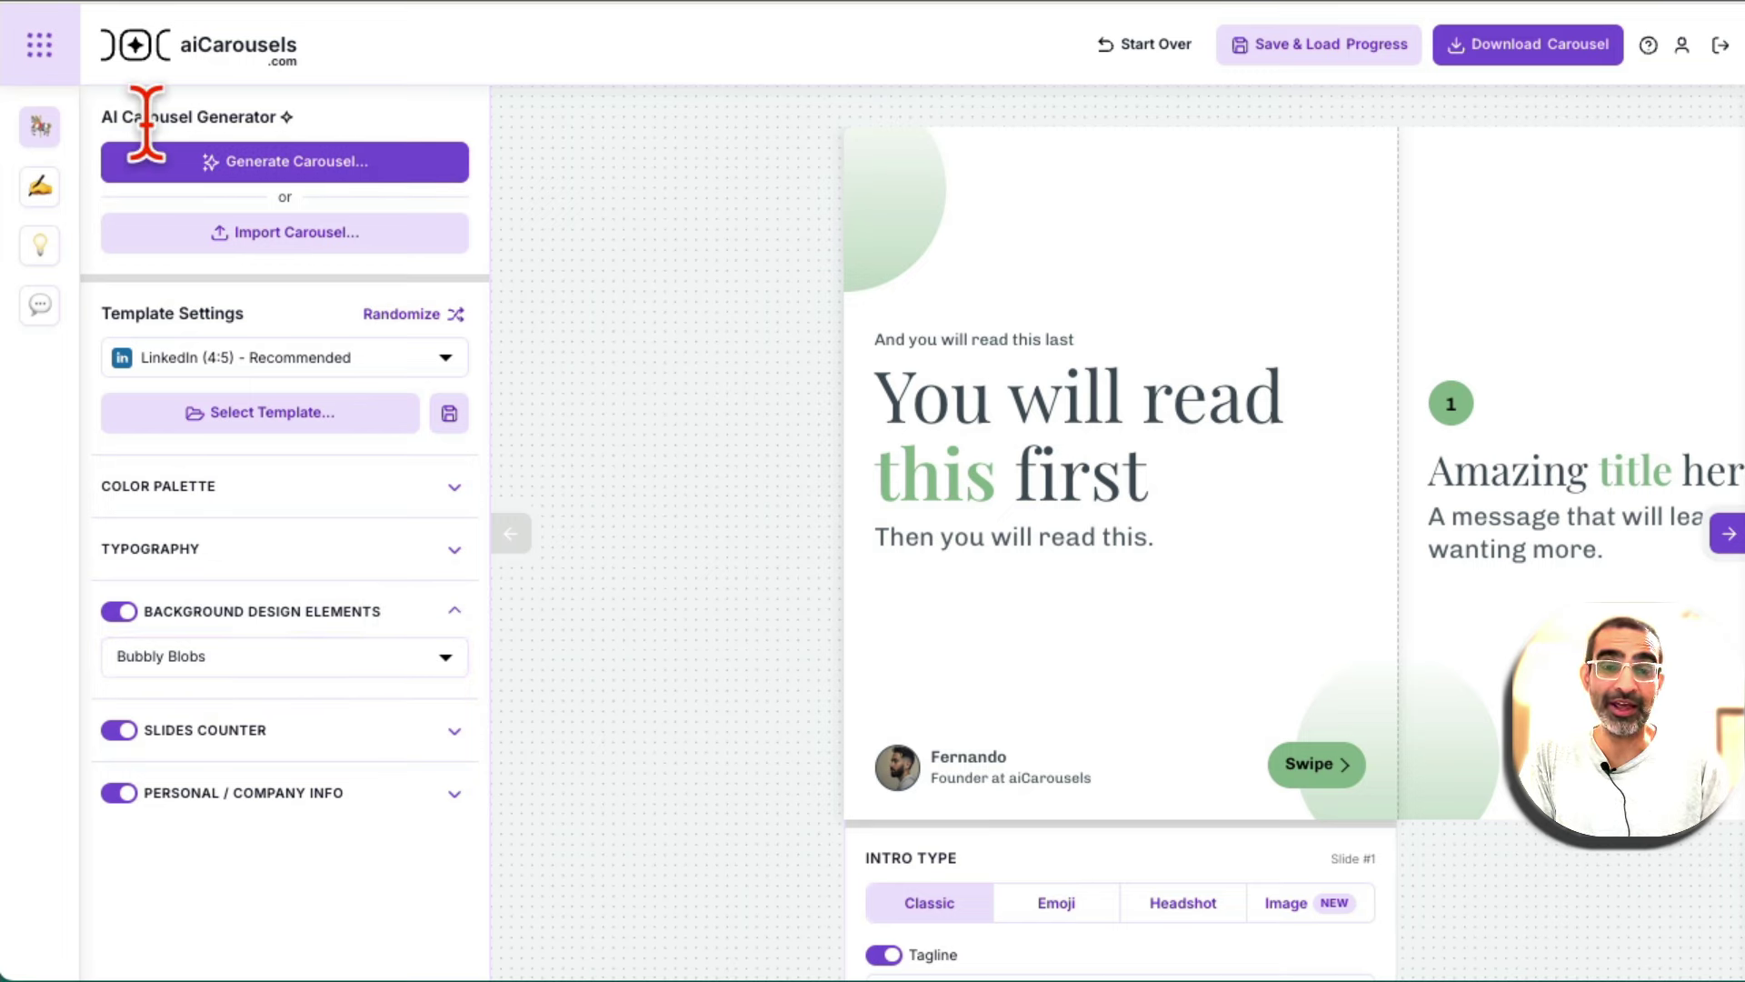
left_click(373, 350)
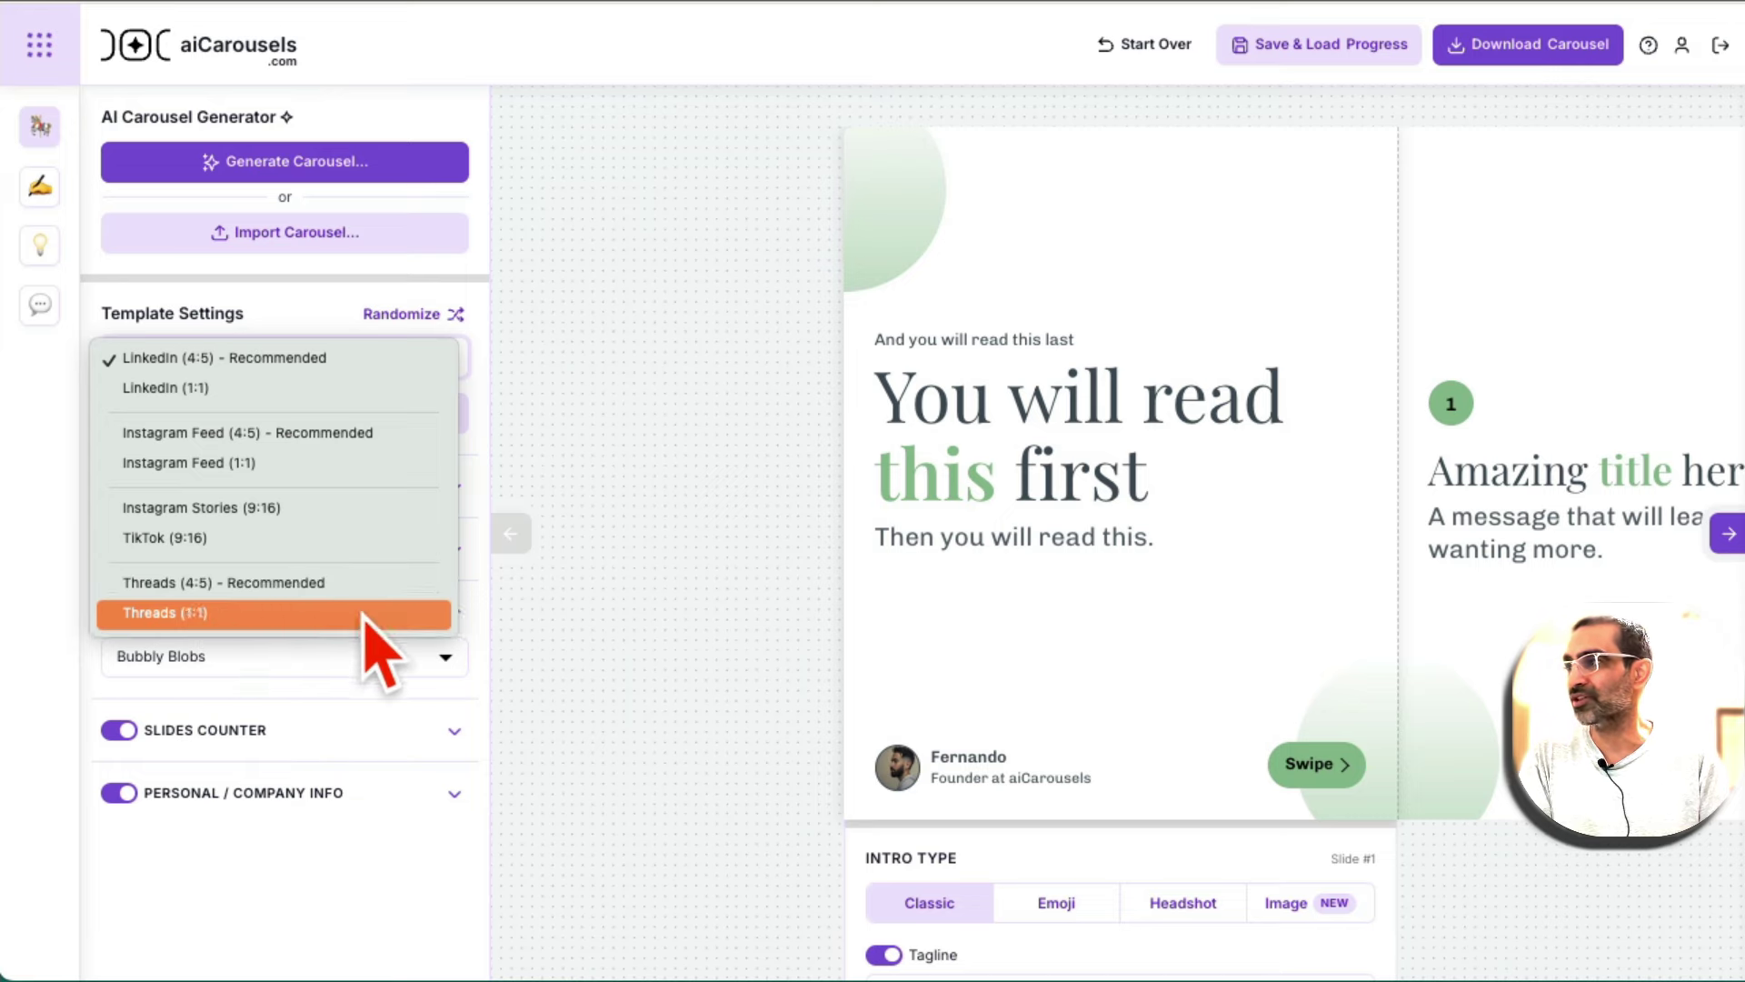
left_click(687, 591)
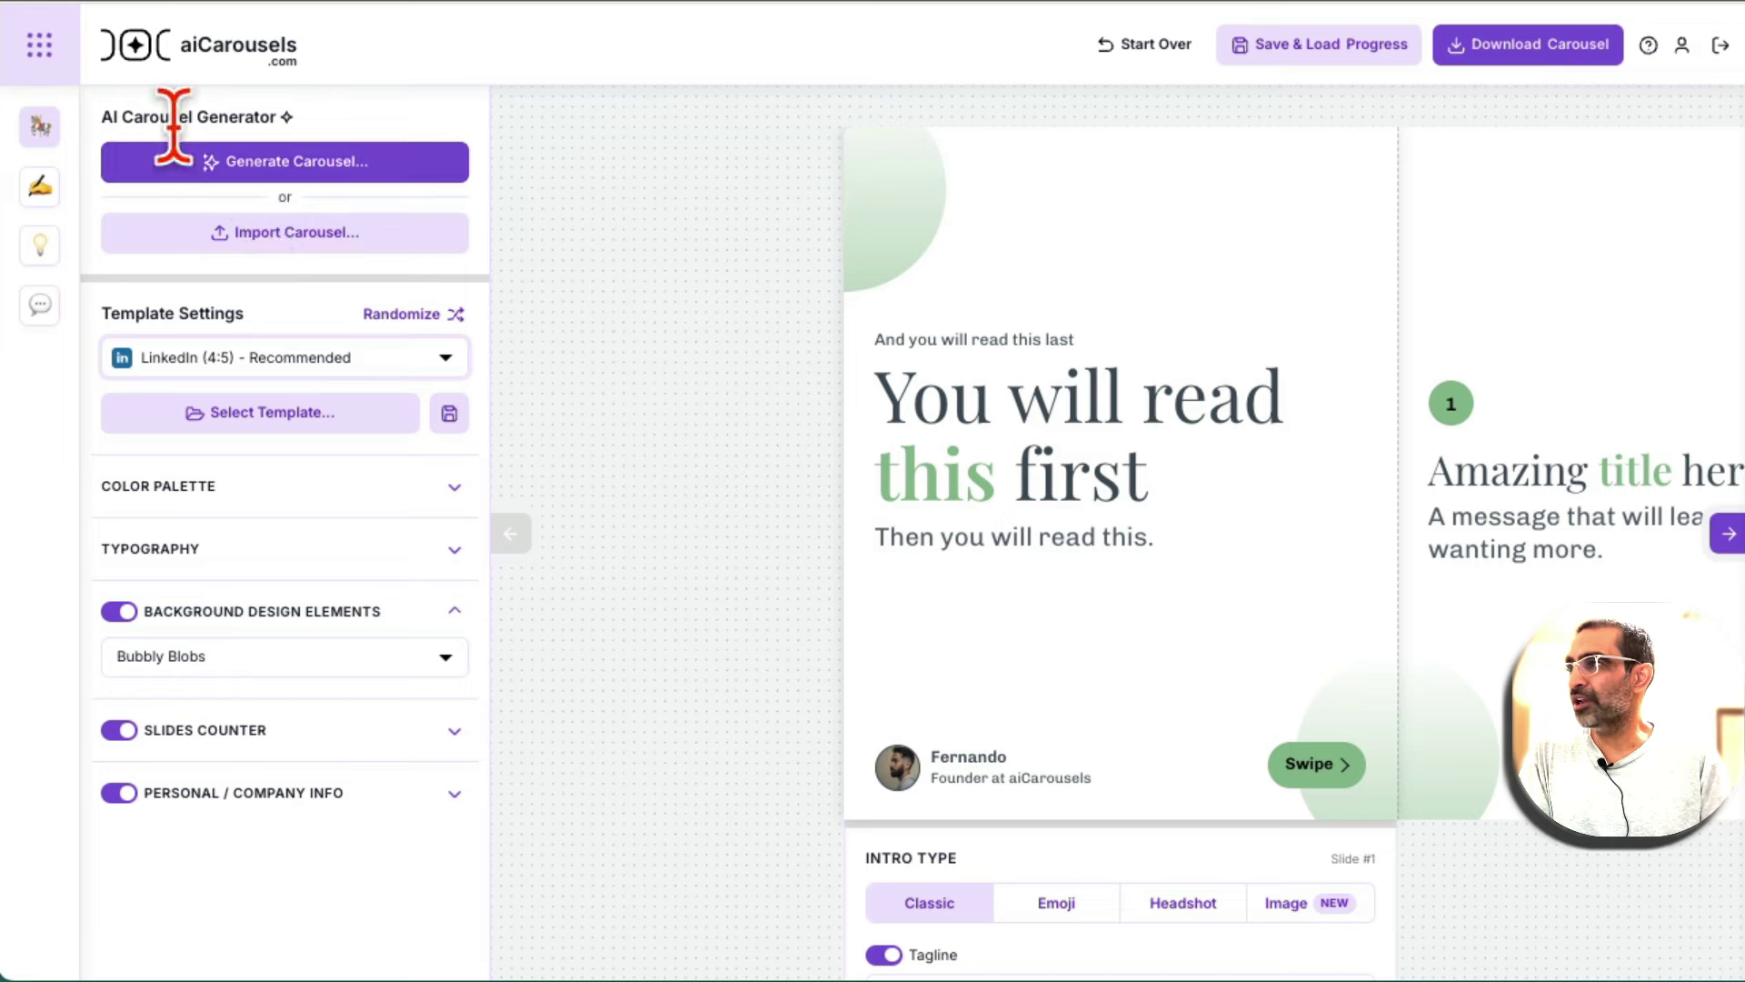
- Open the AI Carousel Generator, preview its Text, URL, Video and PDF sources, then choose Topic
left_click(314, 168)
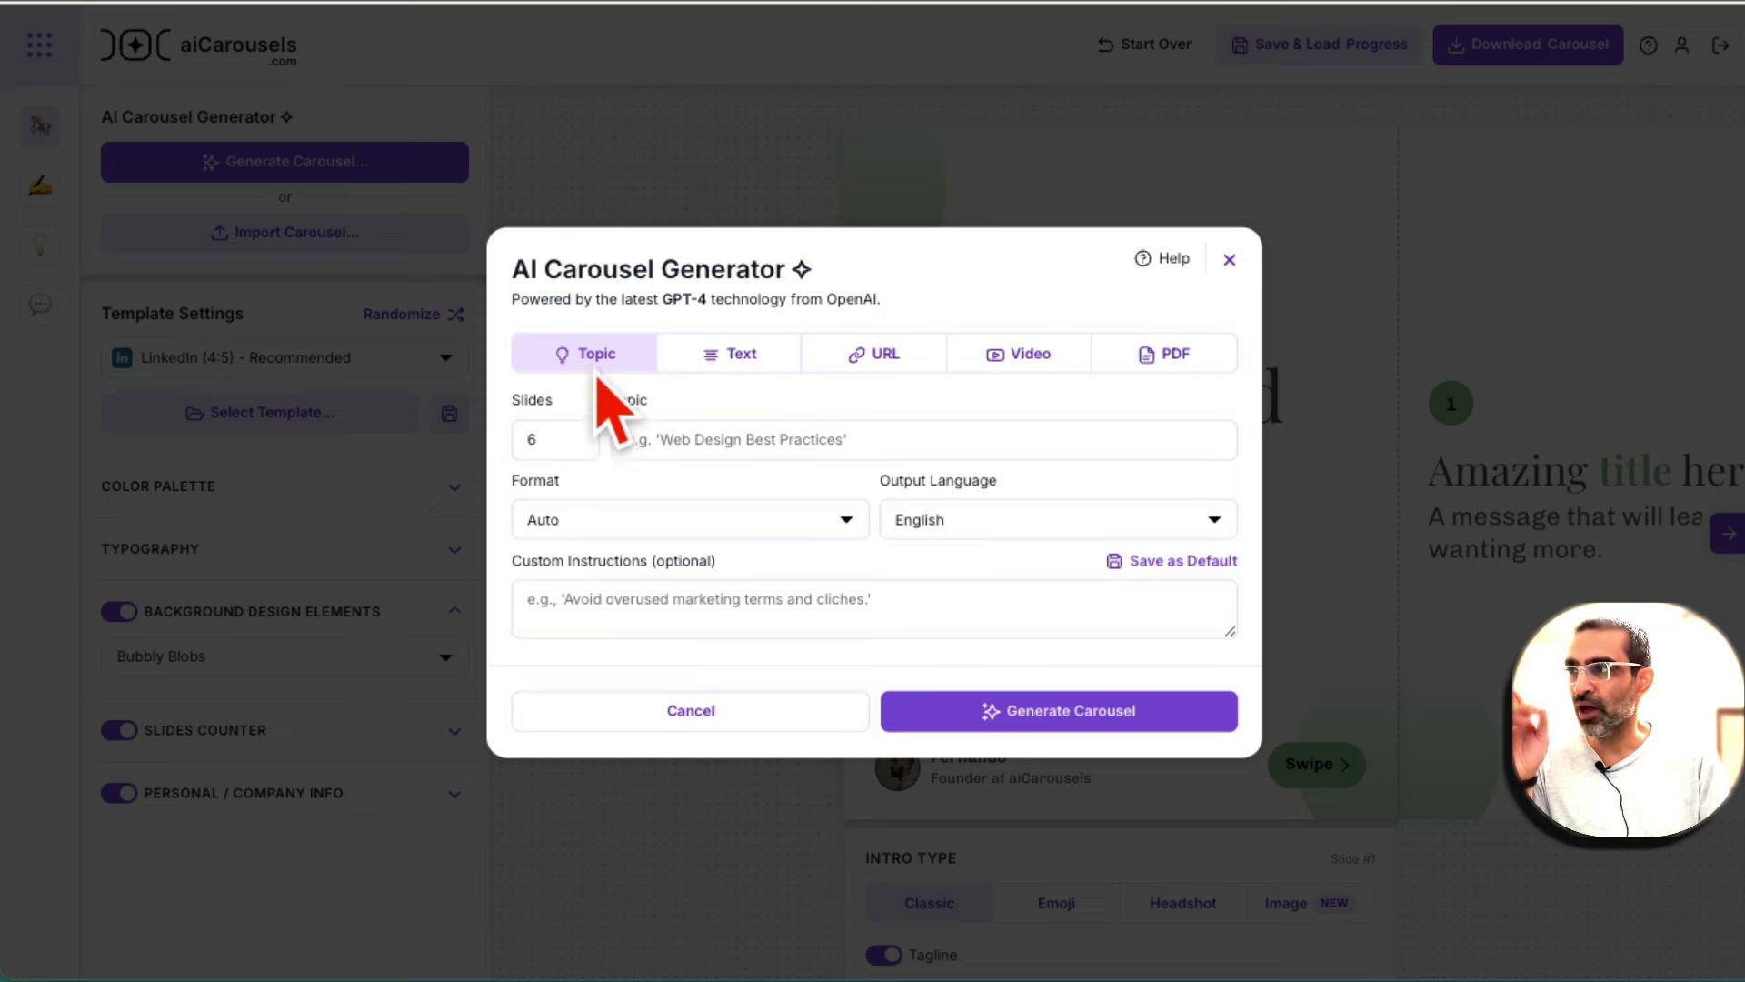
left_click(767, 439)
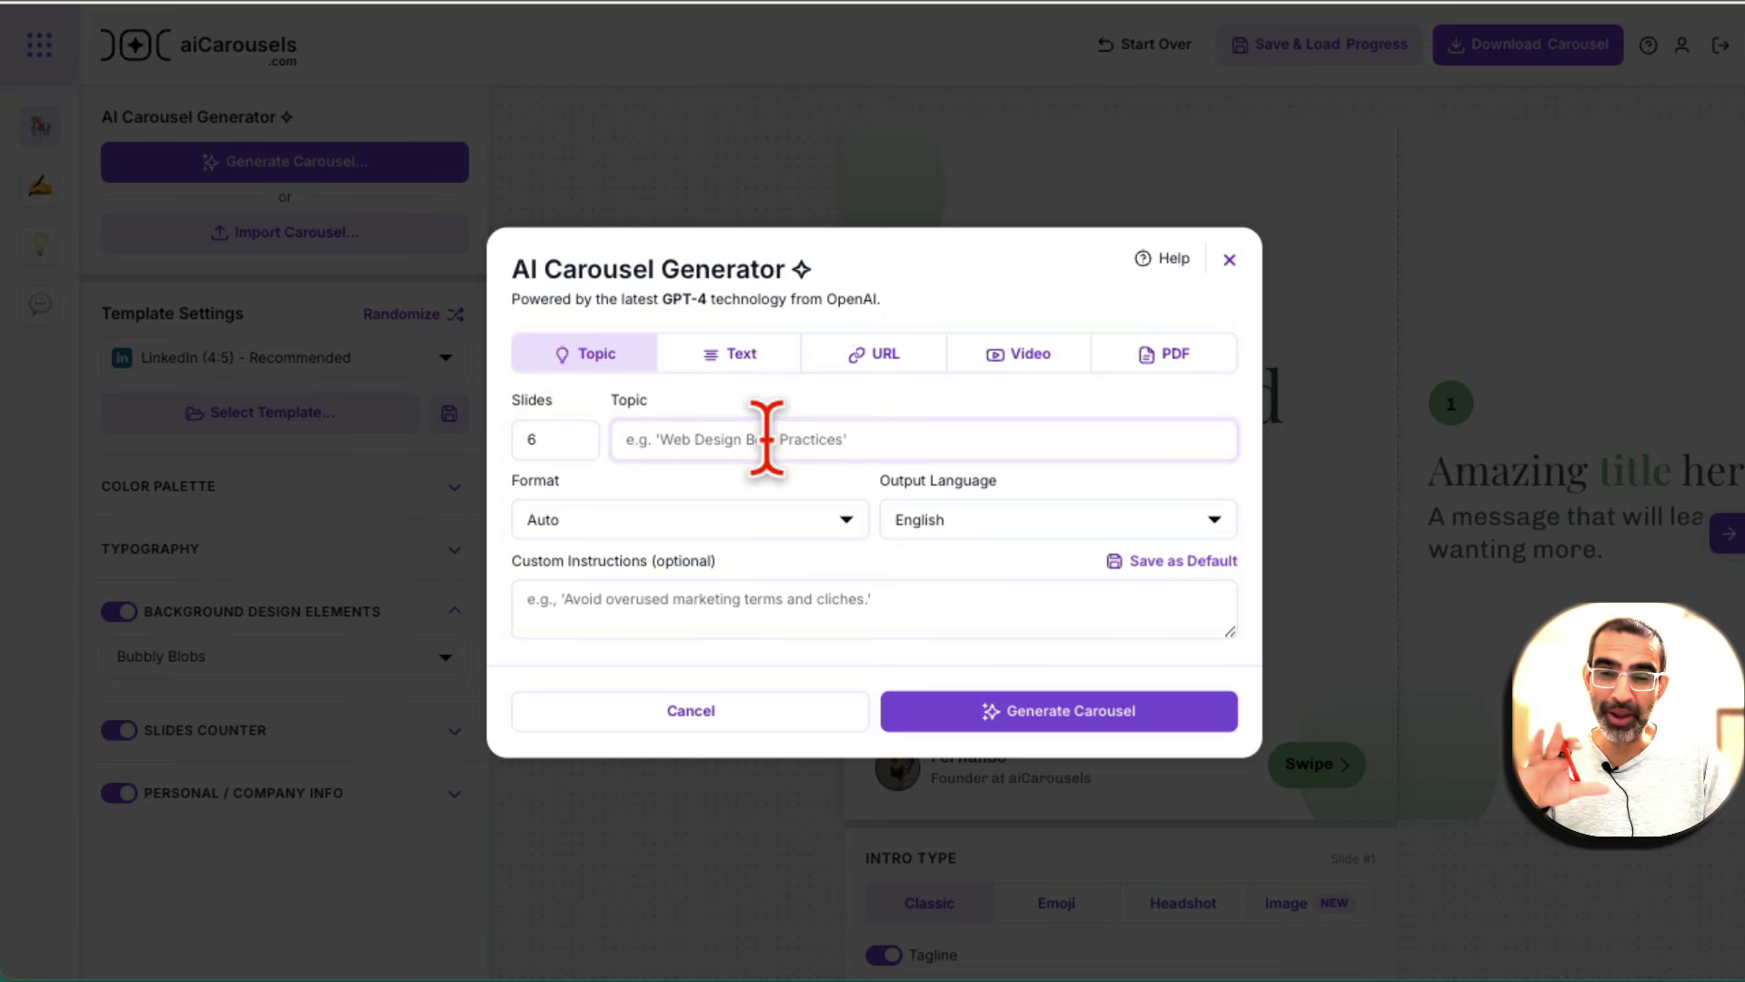
left_click(728, 356)
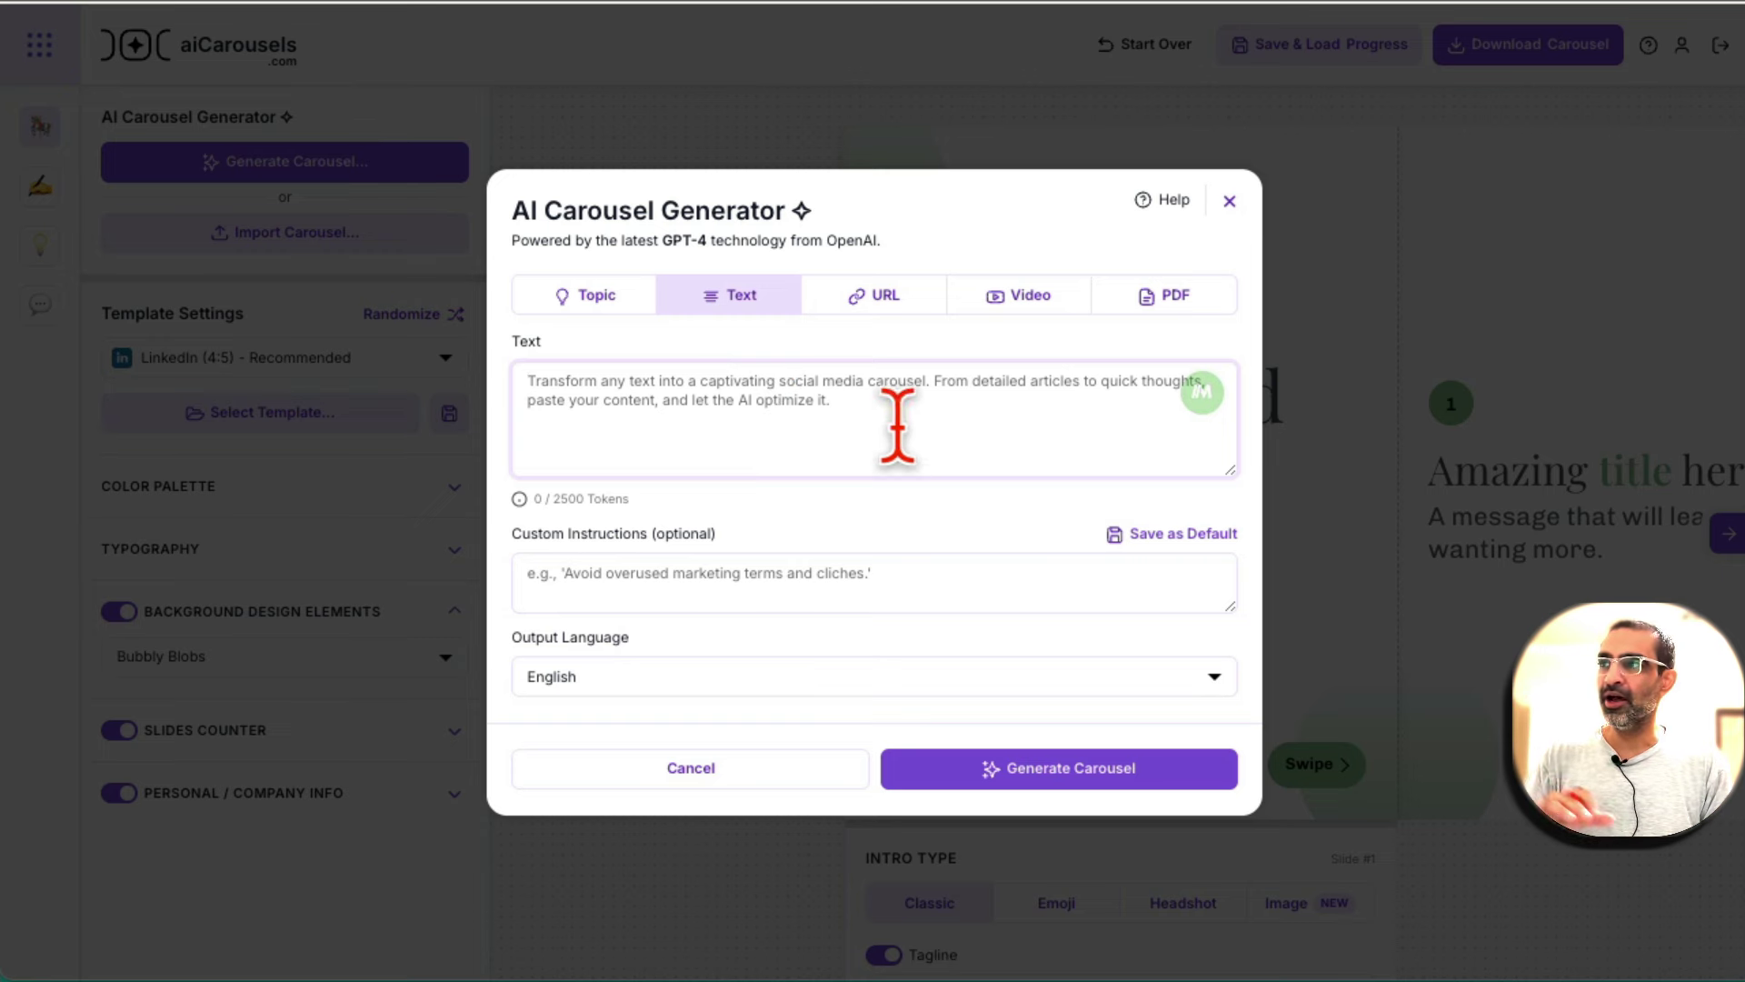
left_click(886, 292)
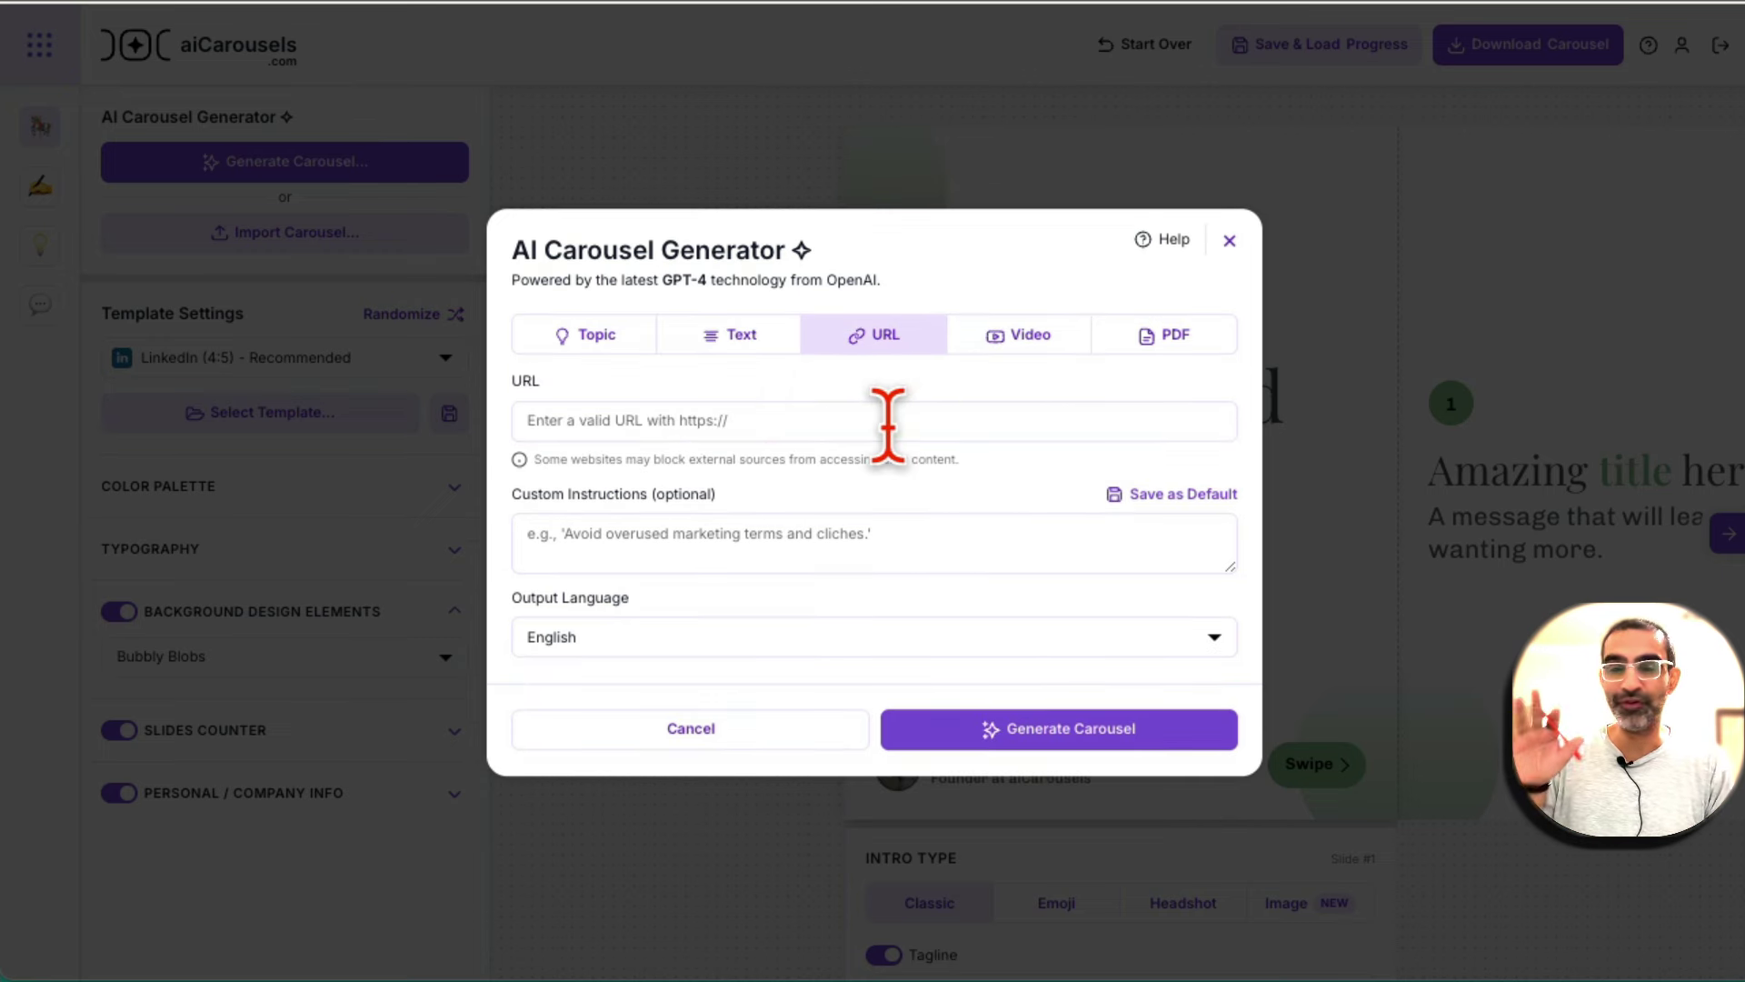
left_click(1036, 339)
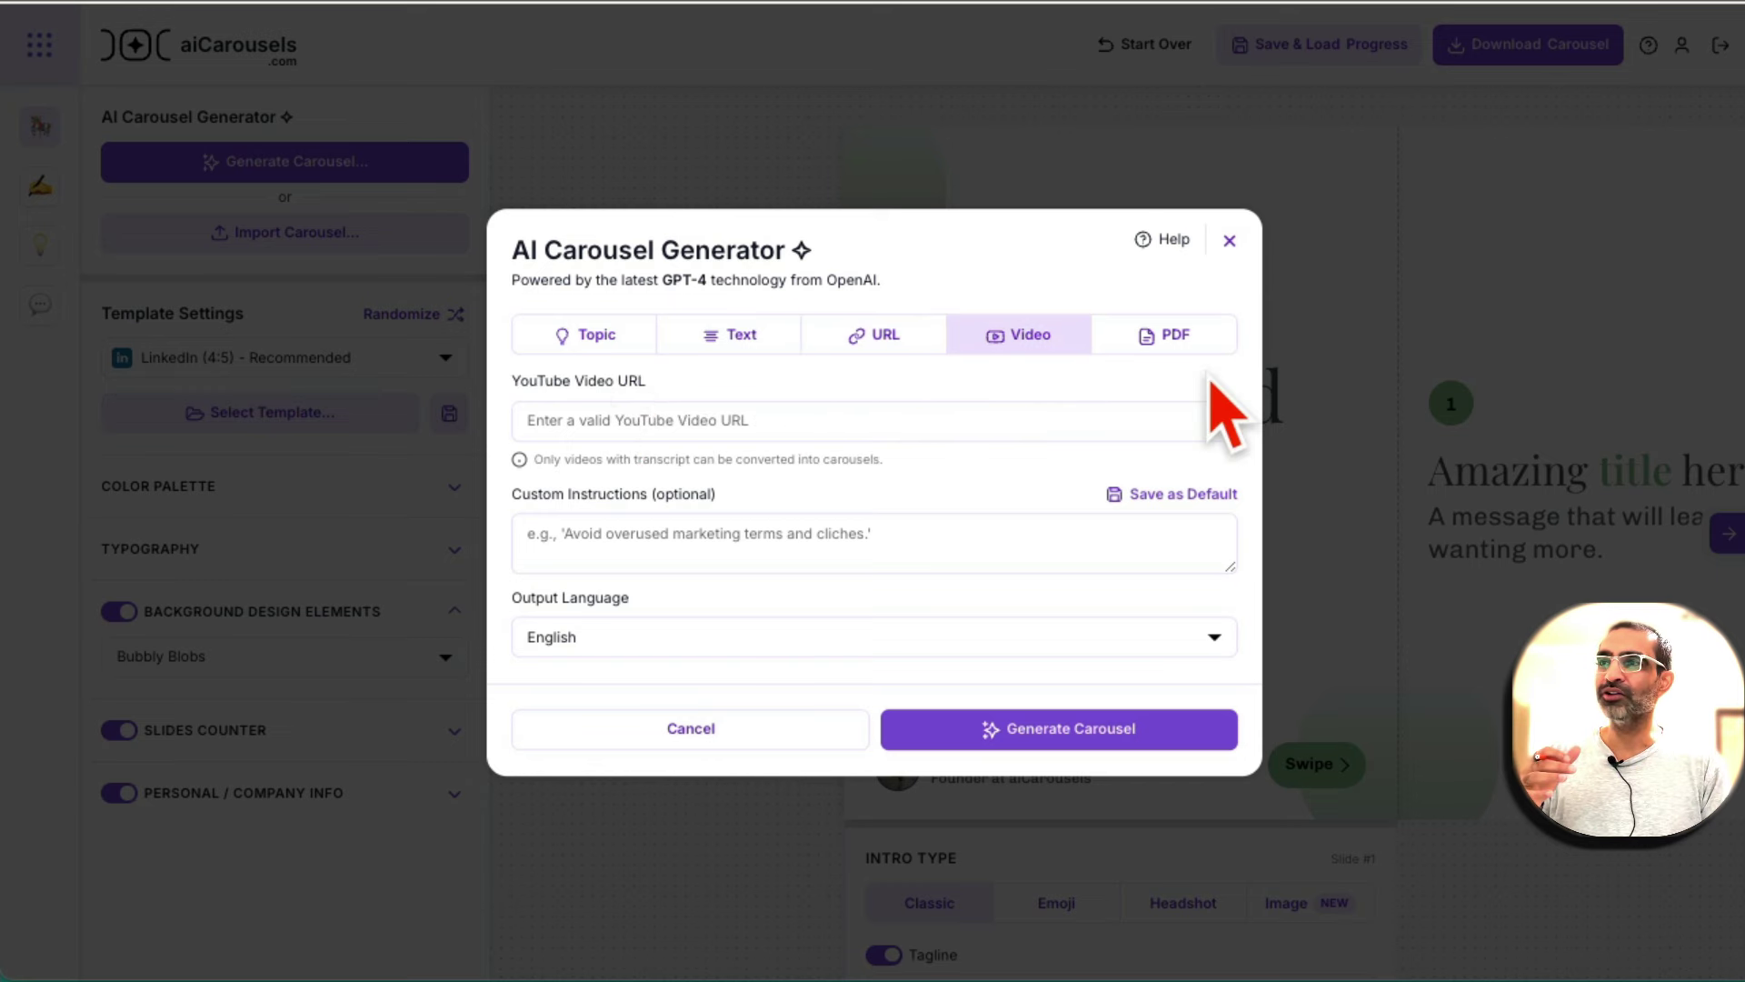
left_click(1193, 346)
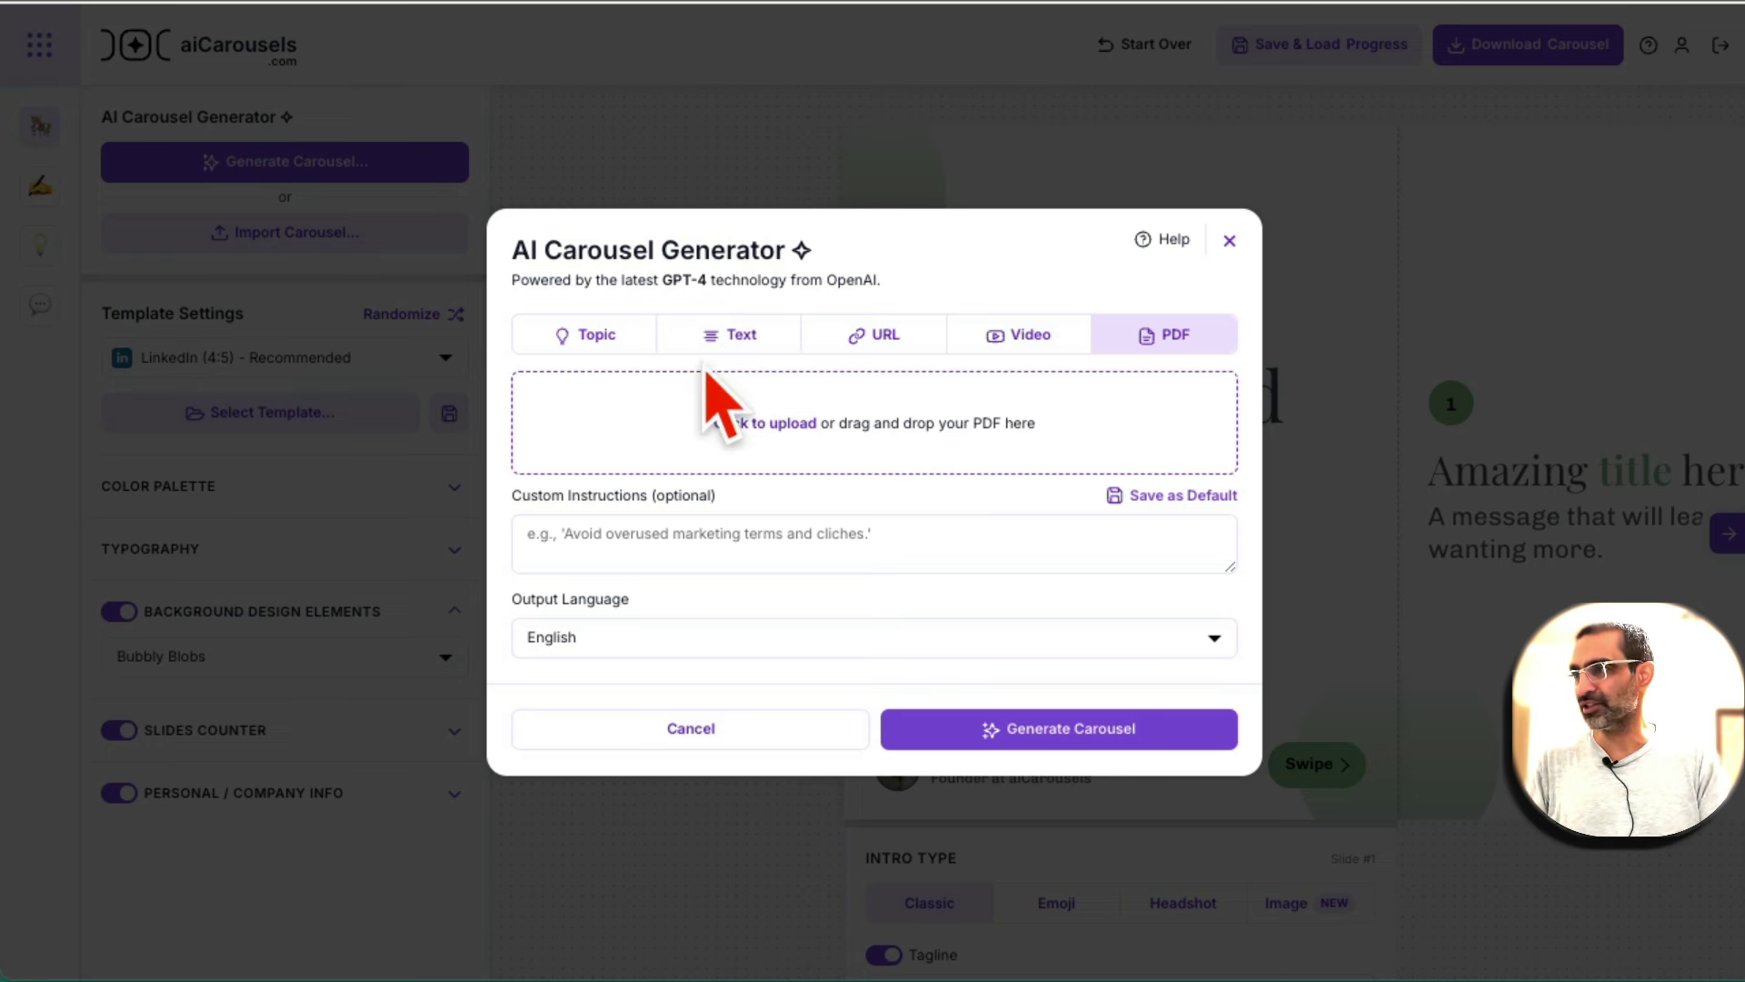
left_click(595, 350)
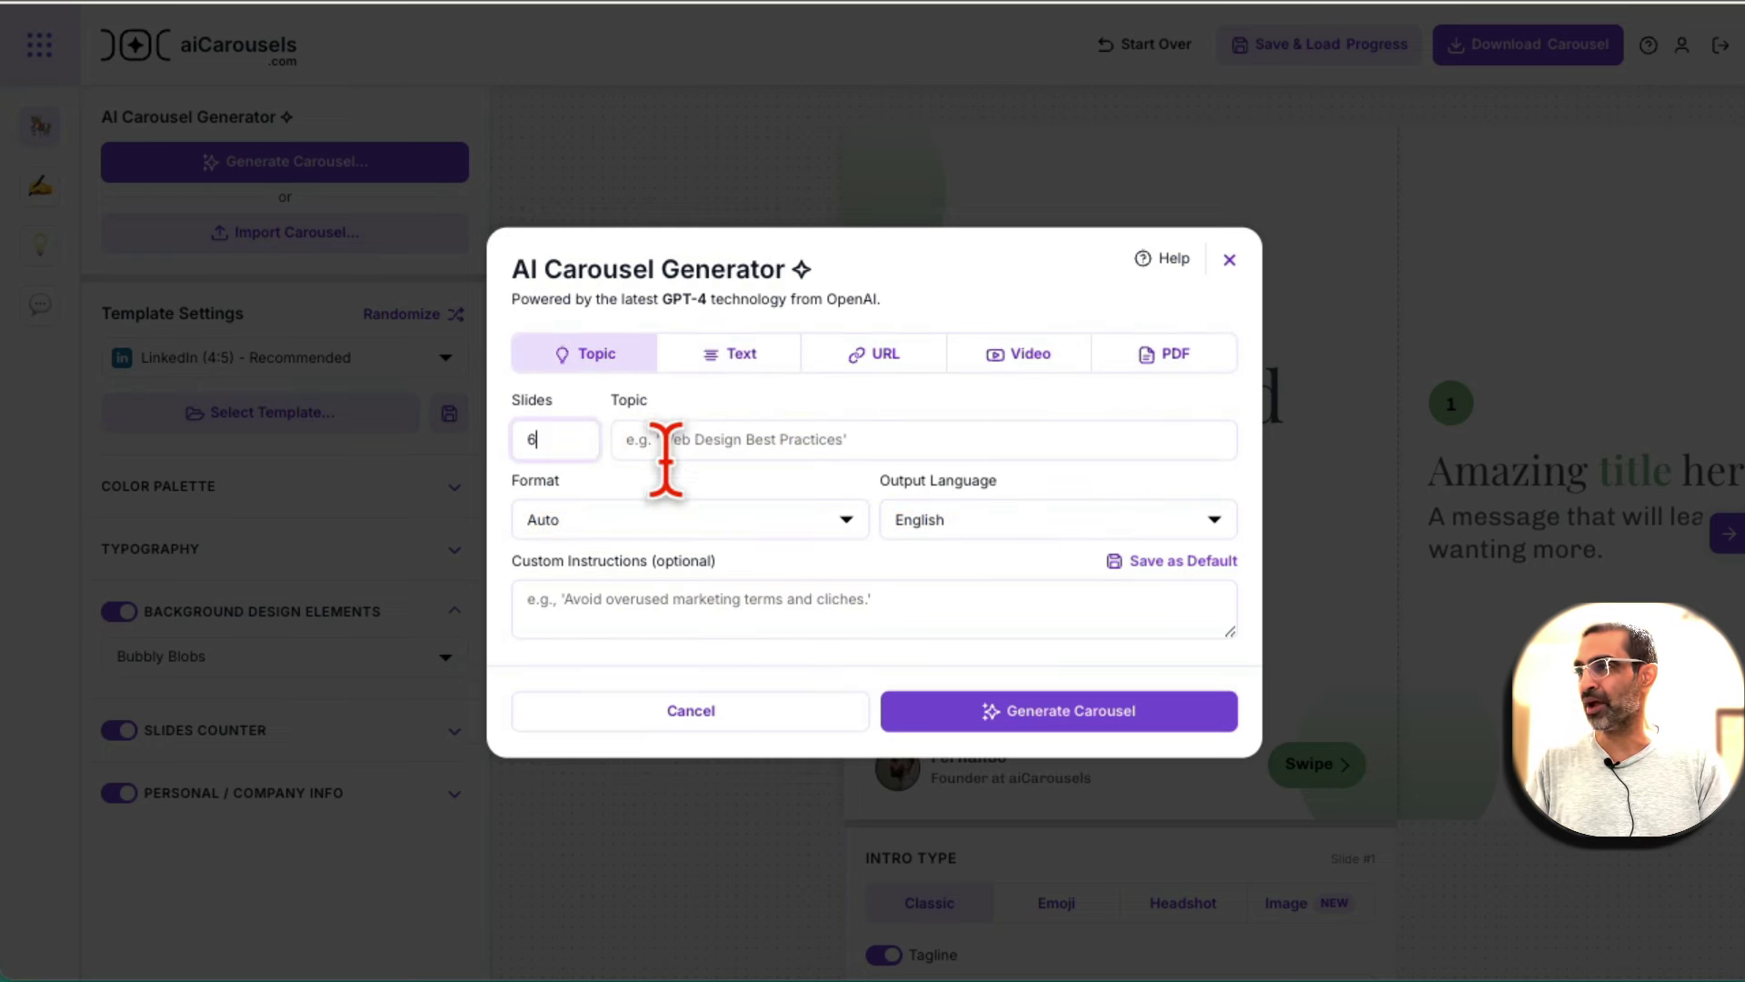
- Generate a 10-slide Unpopular Opinion carousel with the topic productivity tips for busy people
left_click(514, 441)
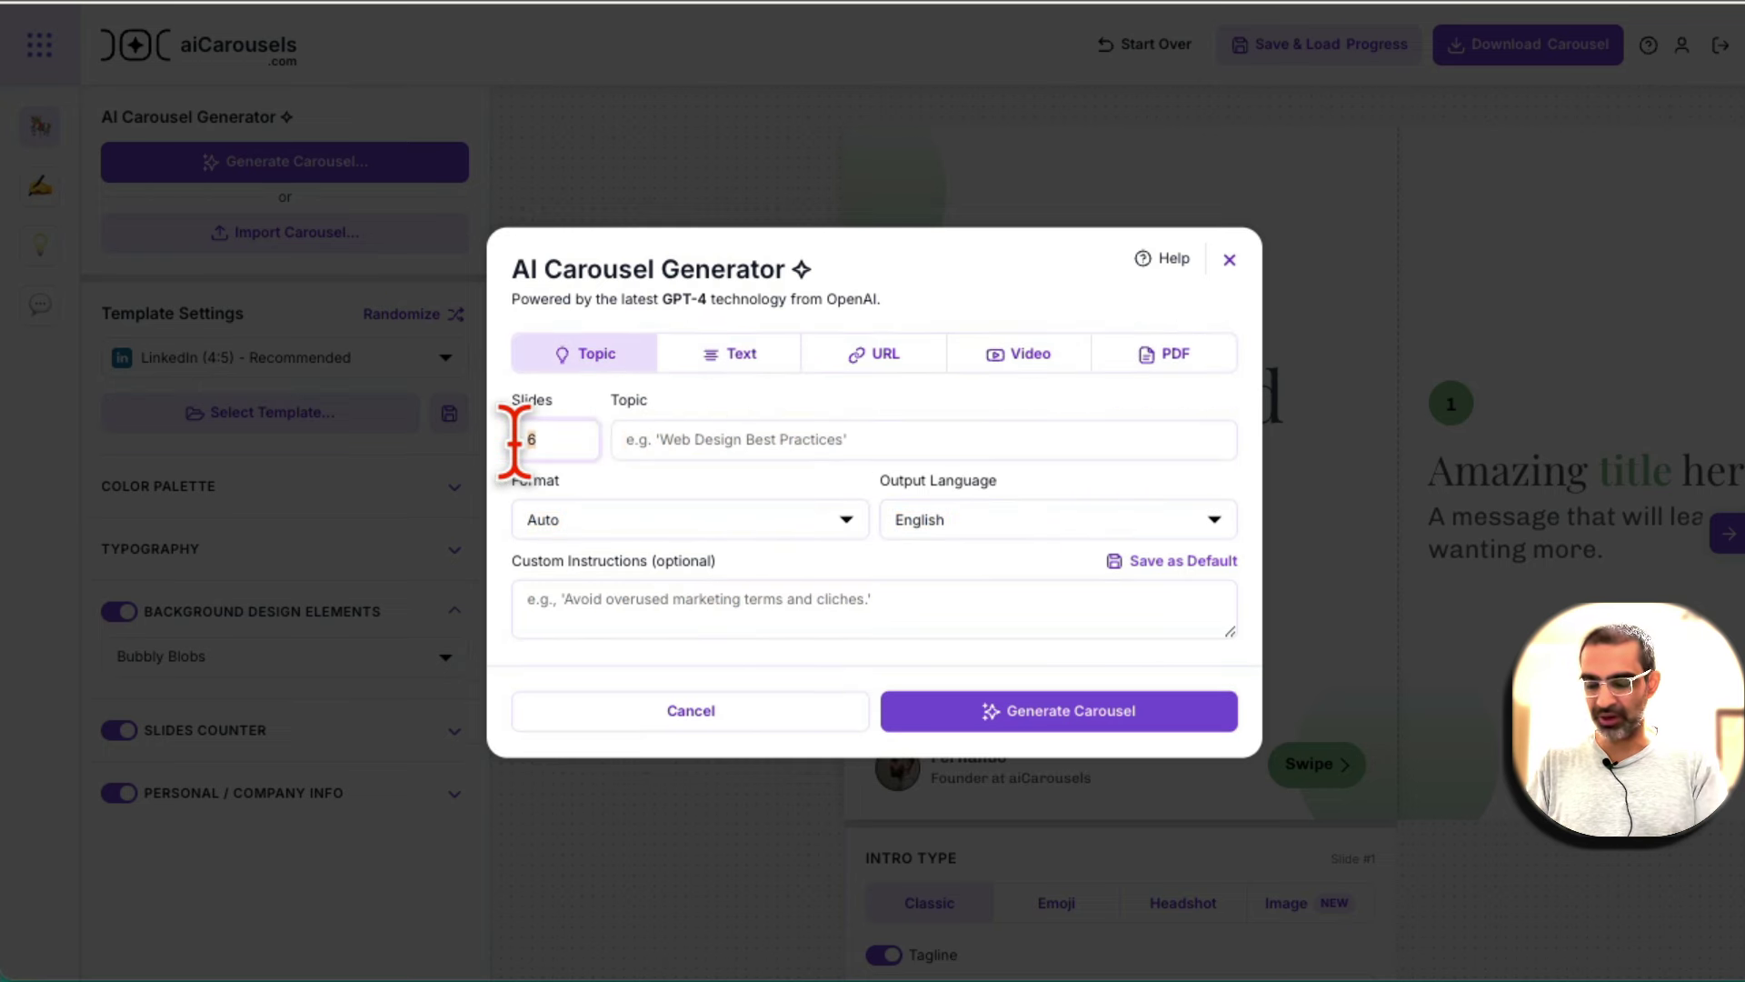
key("Delete")
type("10")
left_click(688, 439)
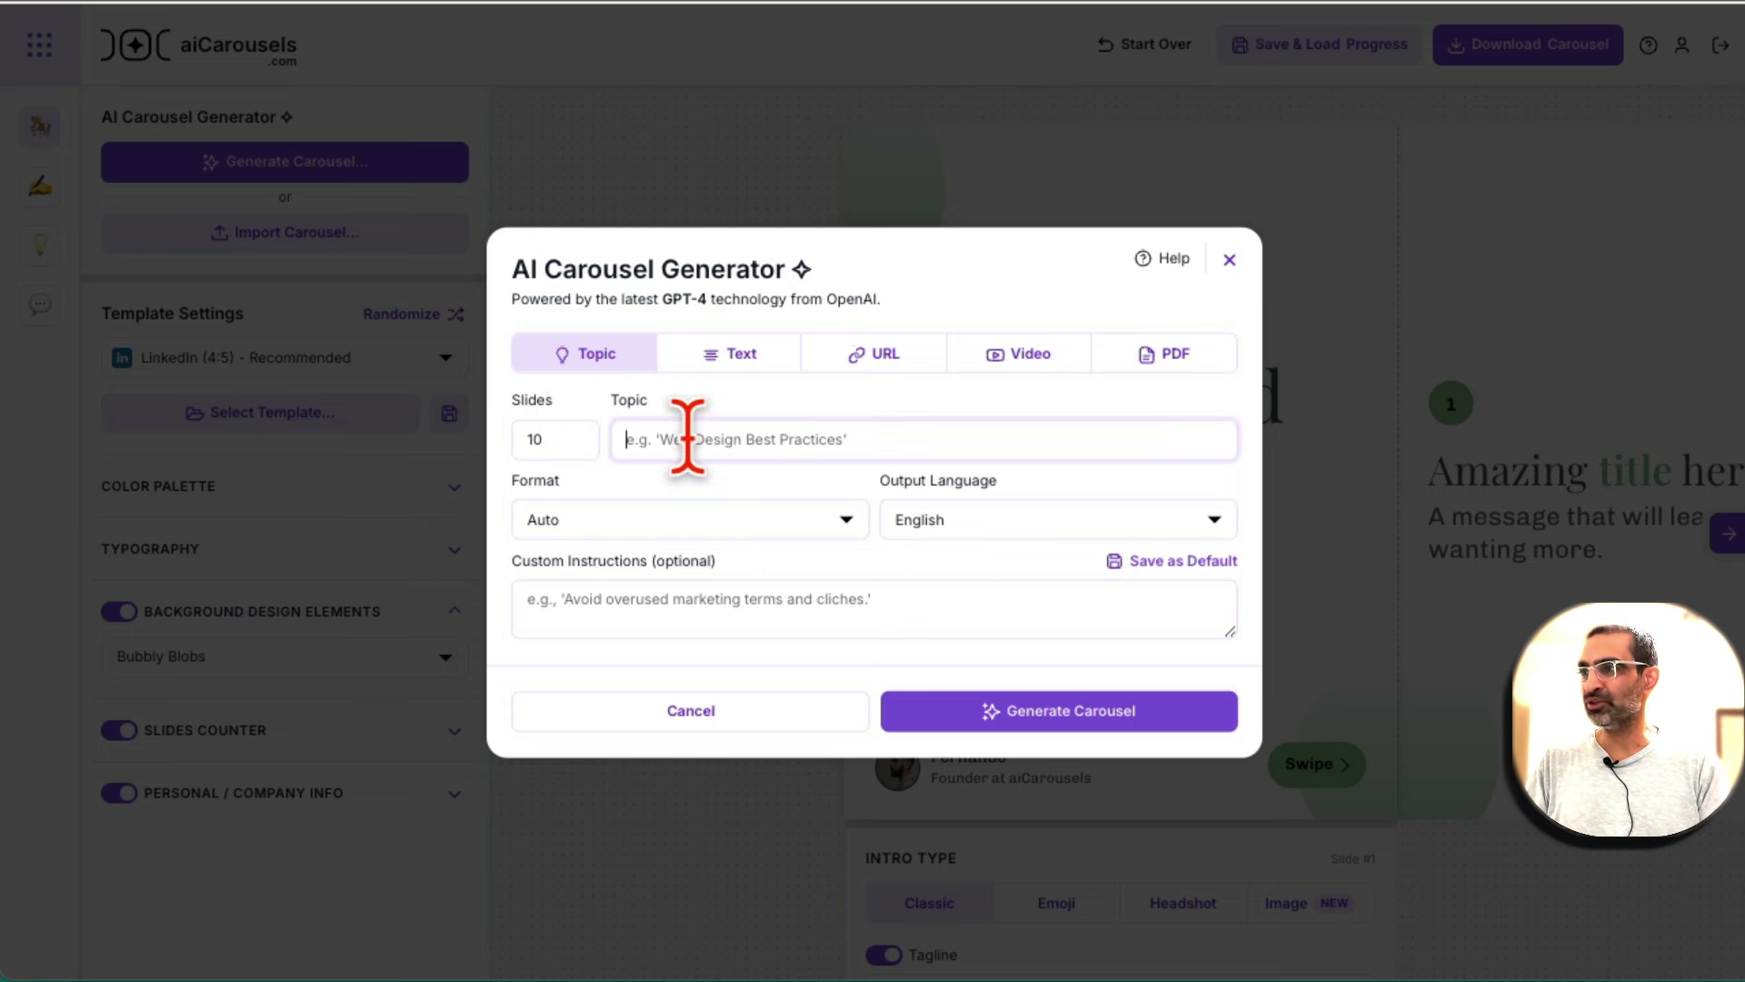
type("pr")
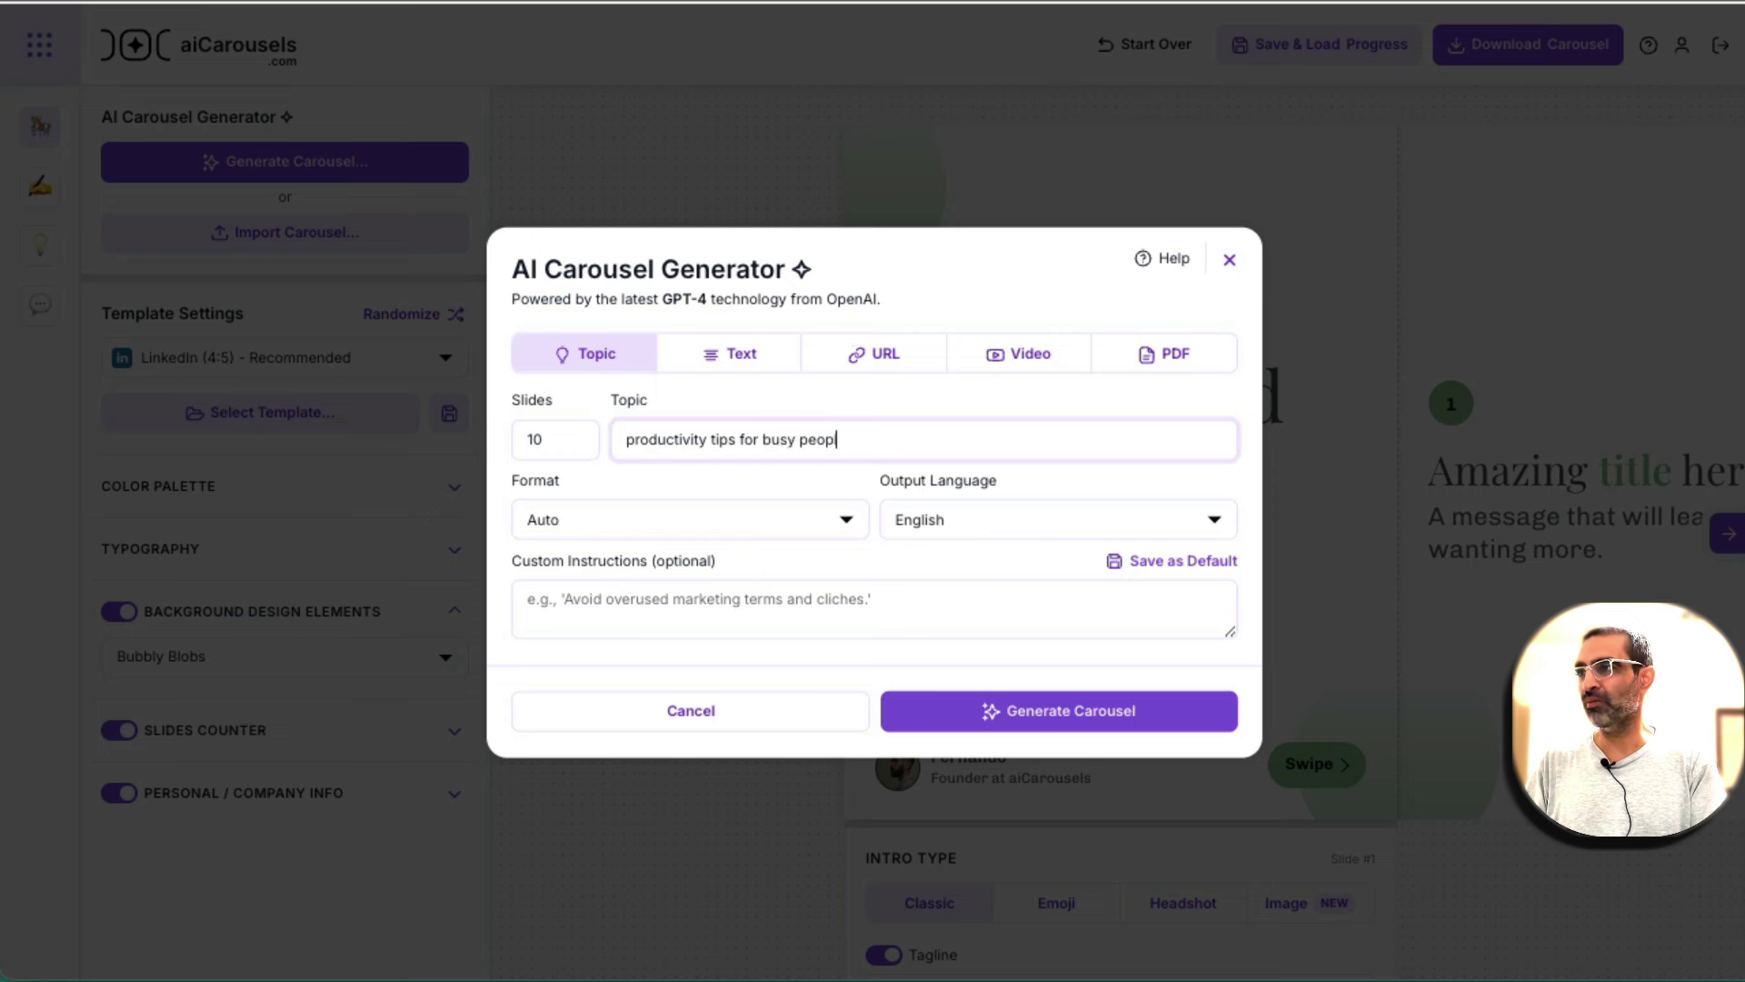
left_click(647, 519)
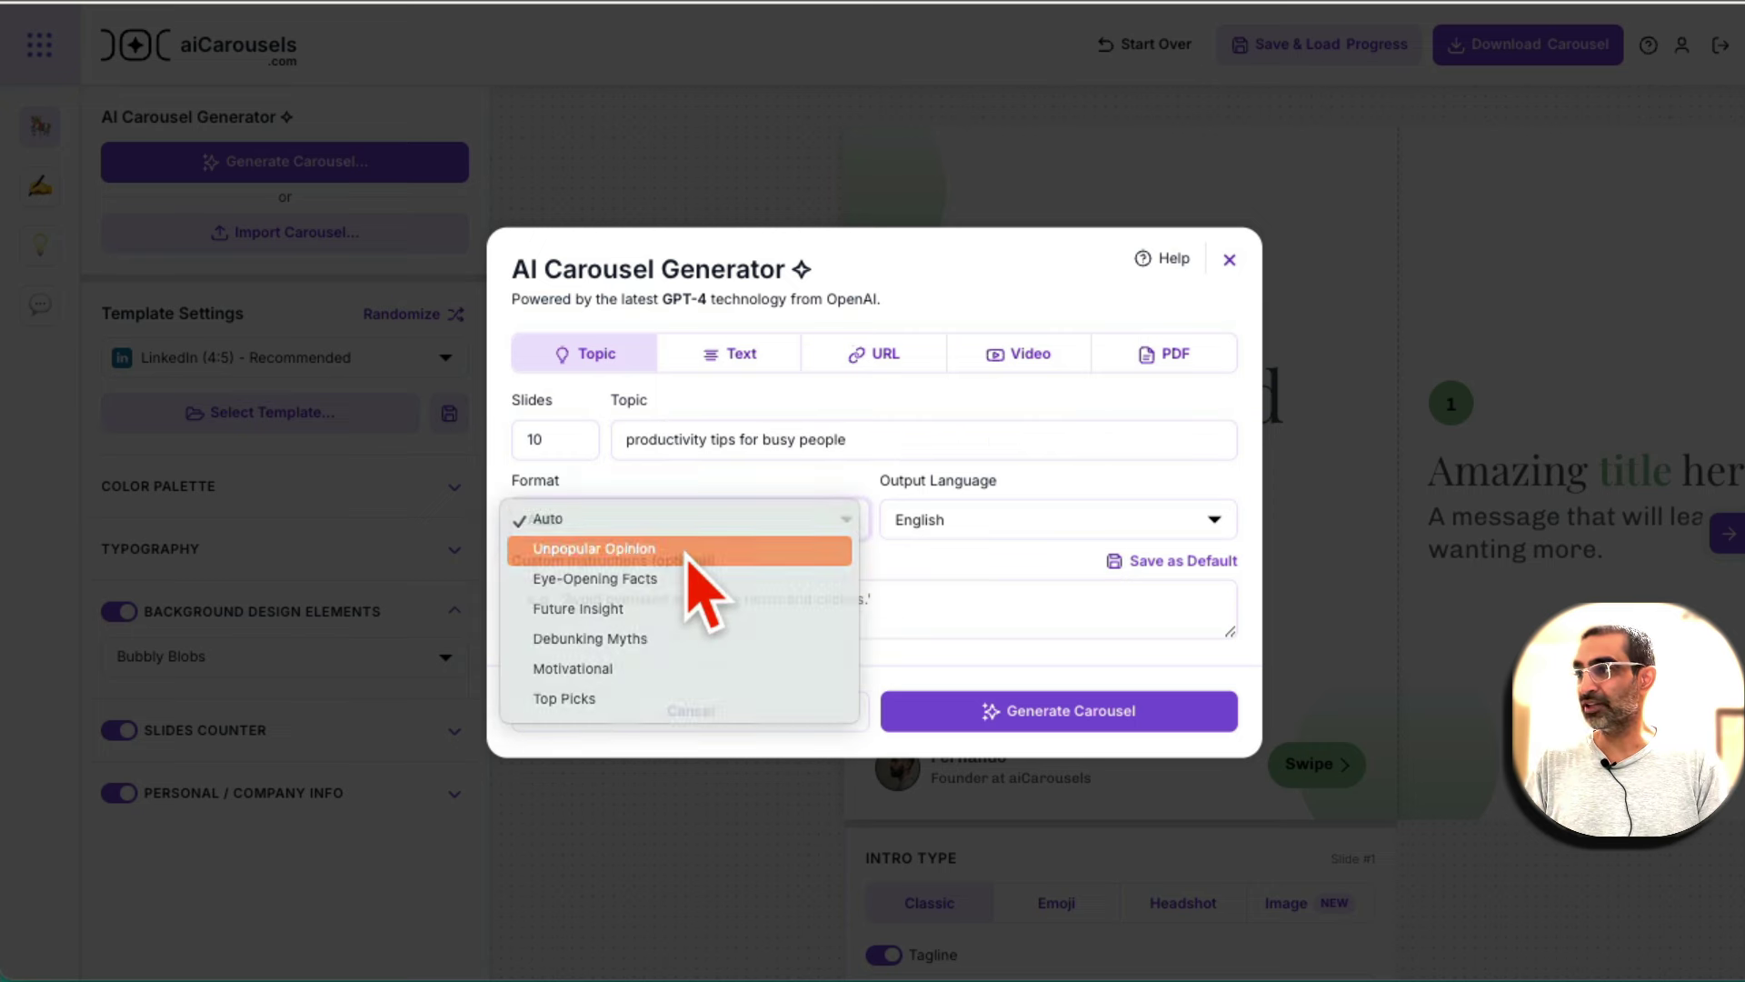
left_click(637, 548)
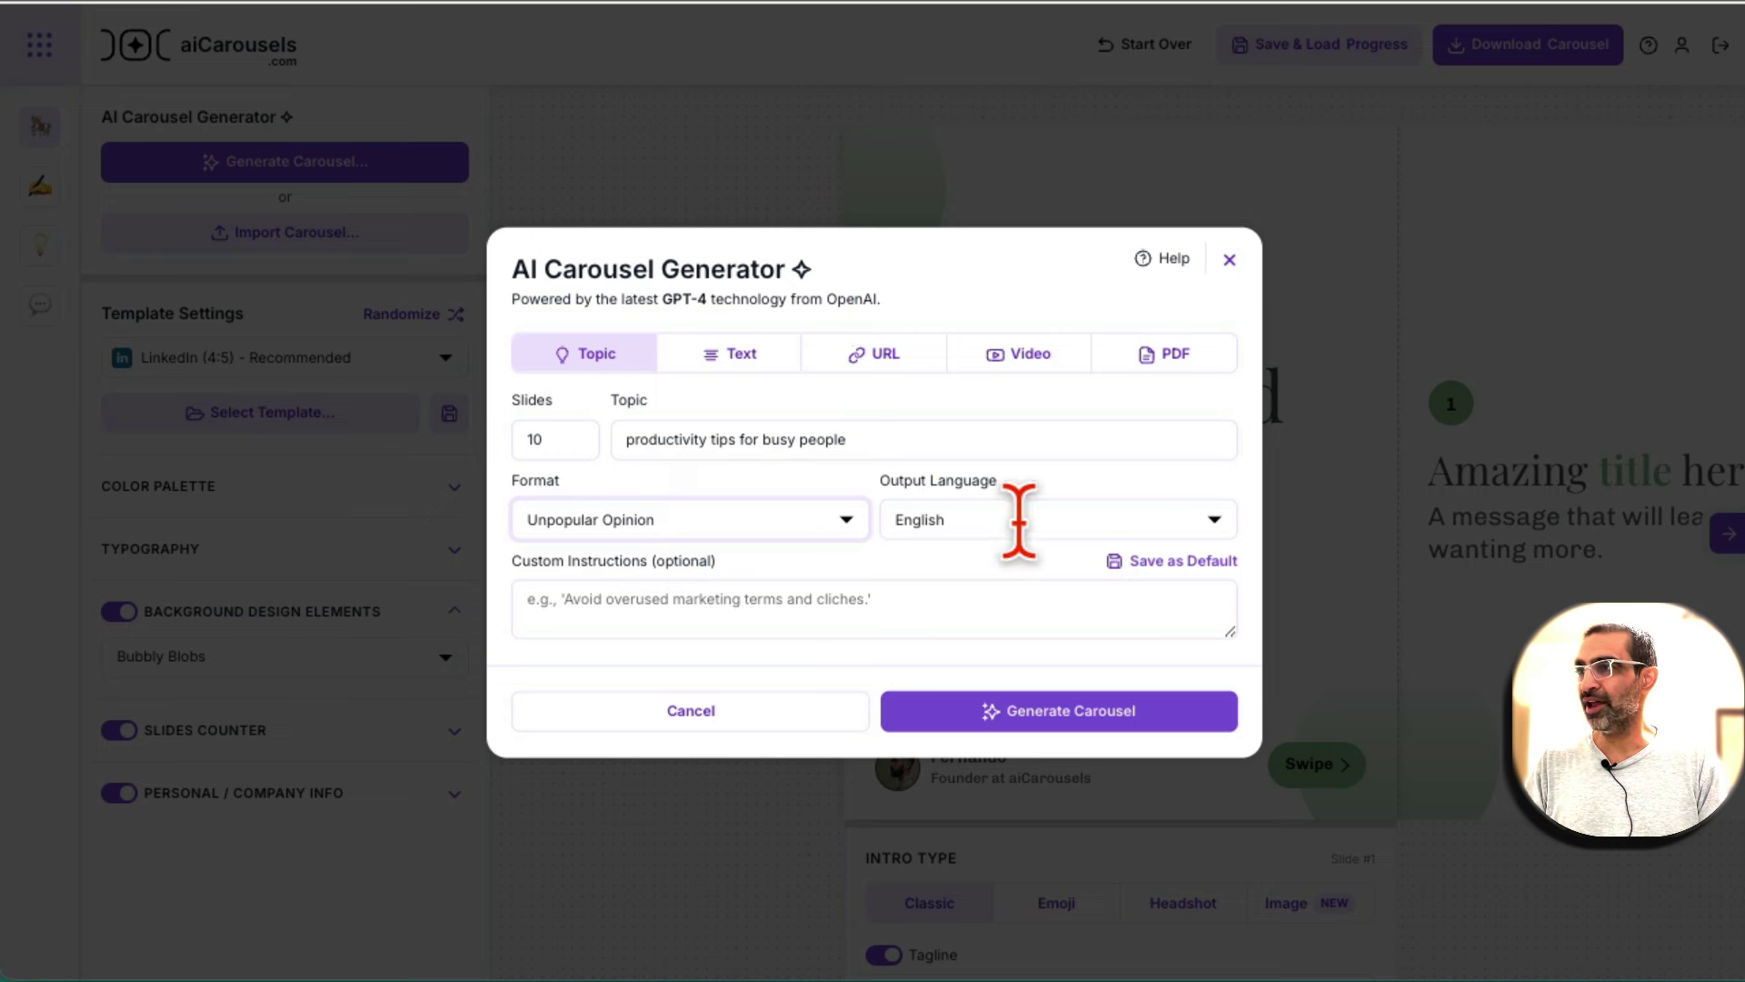
left_click(793, 598)
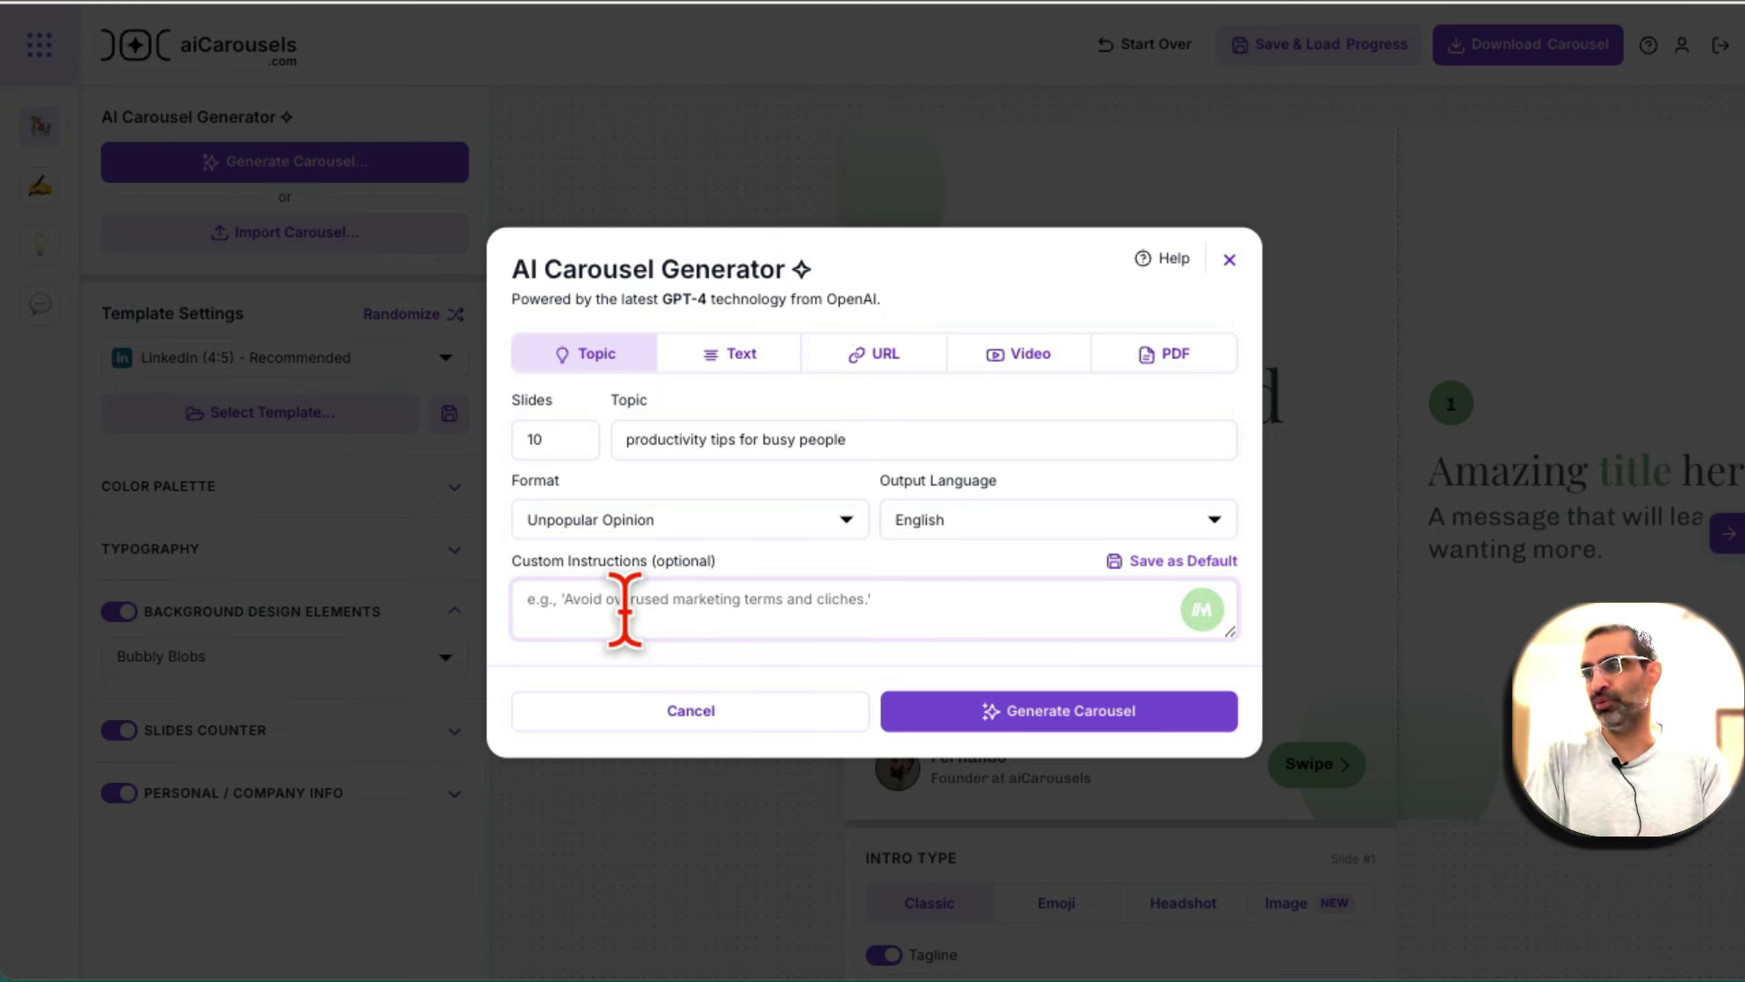
left_click(1091, 711)
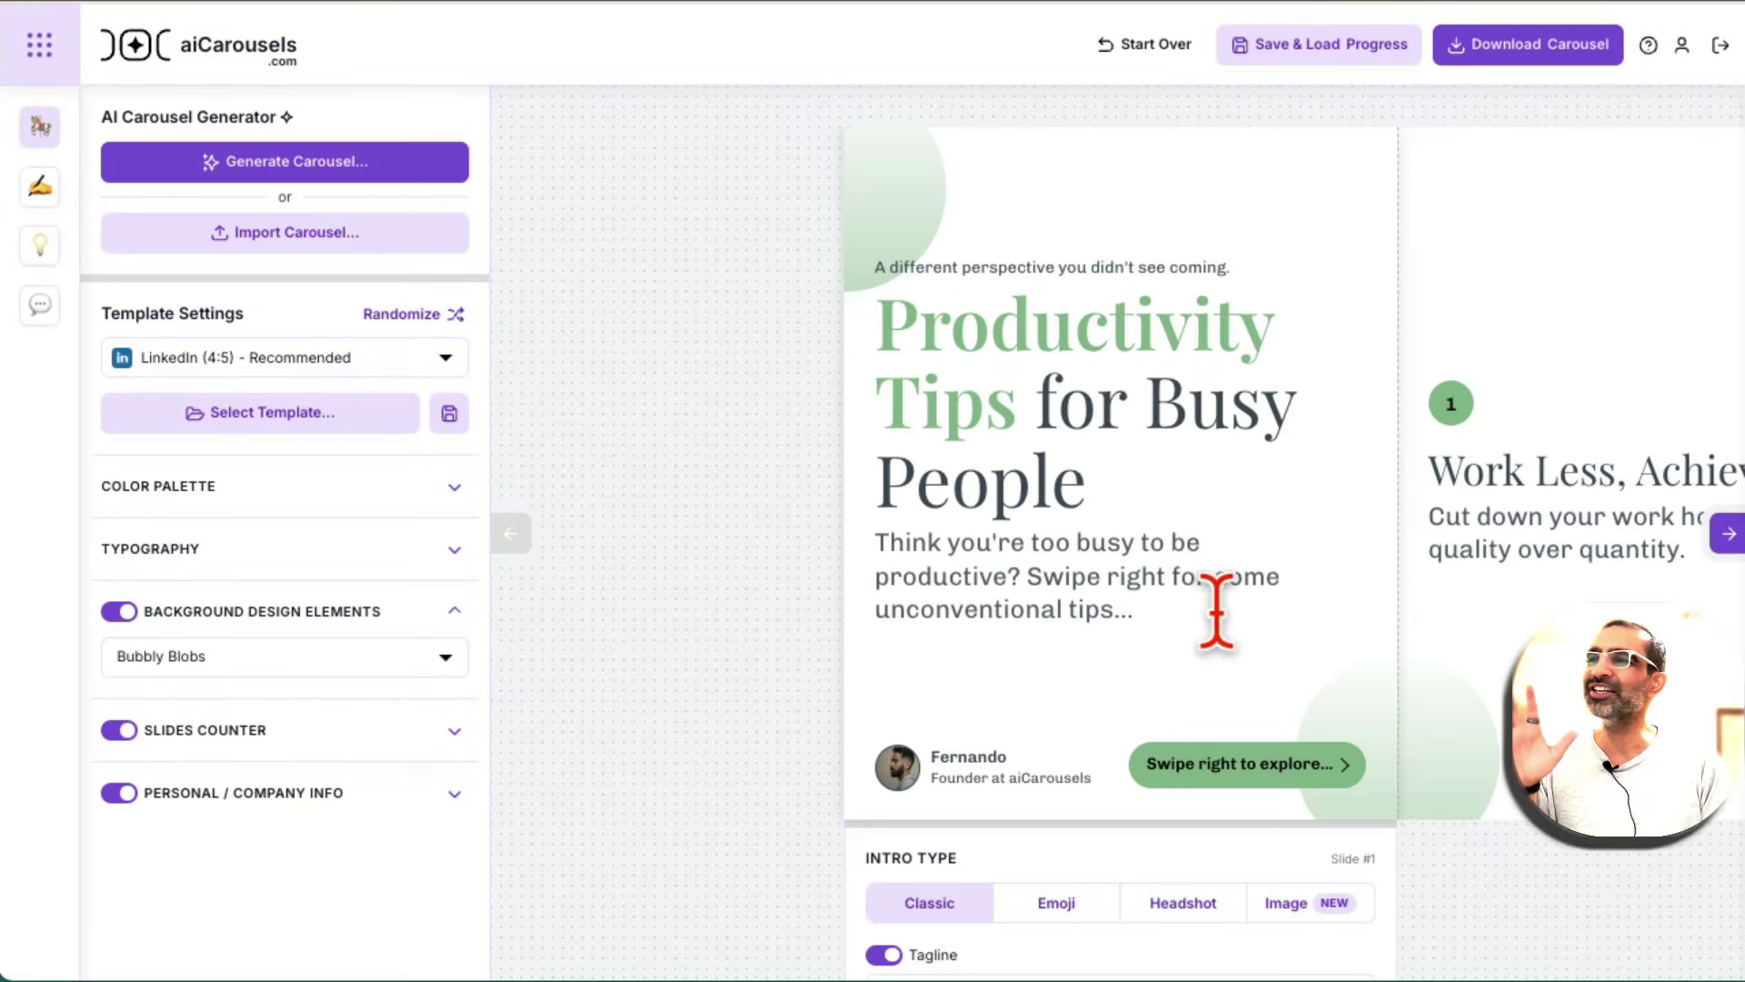
left_click(1506, 645)
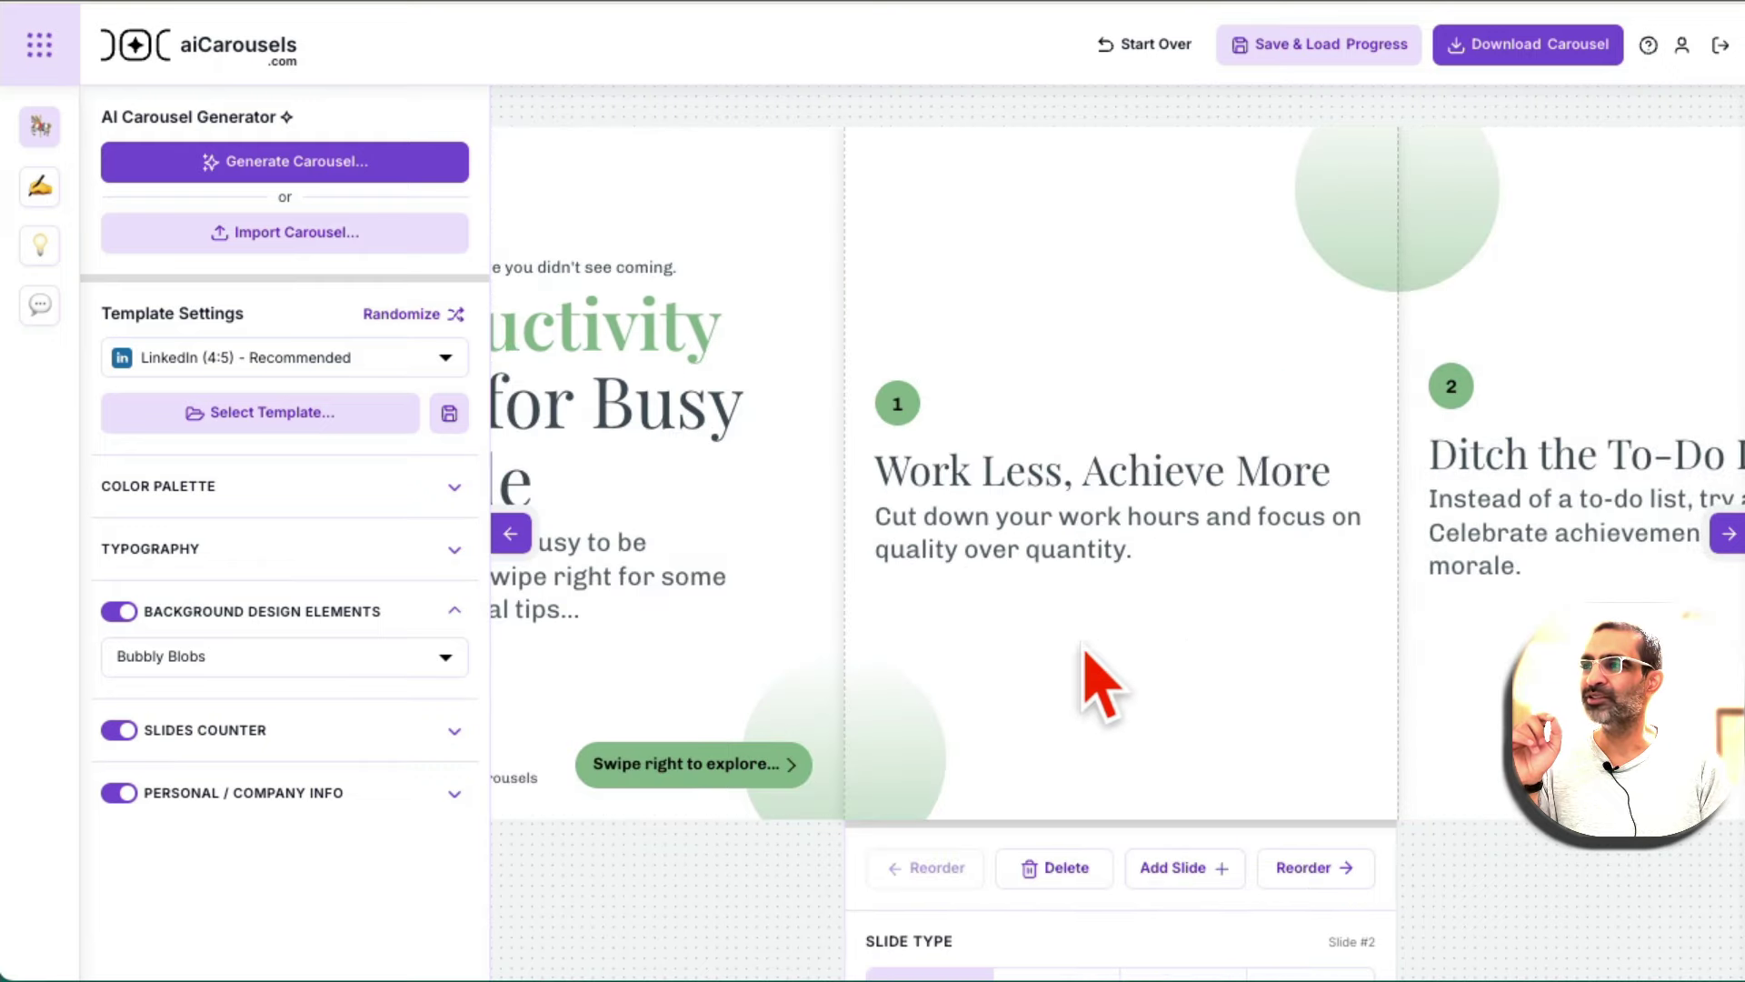
left_click(1466, 623)
left_click(1468, 625)
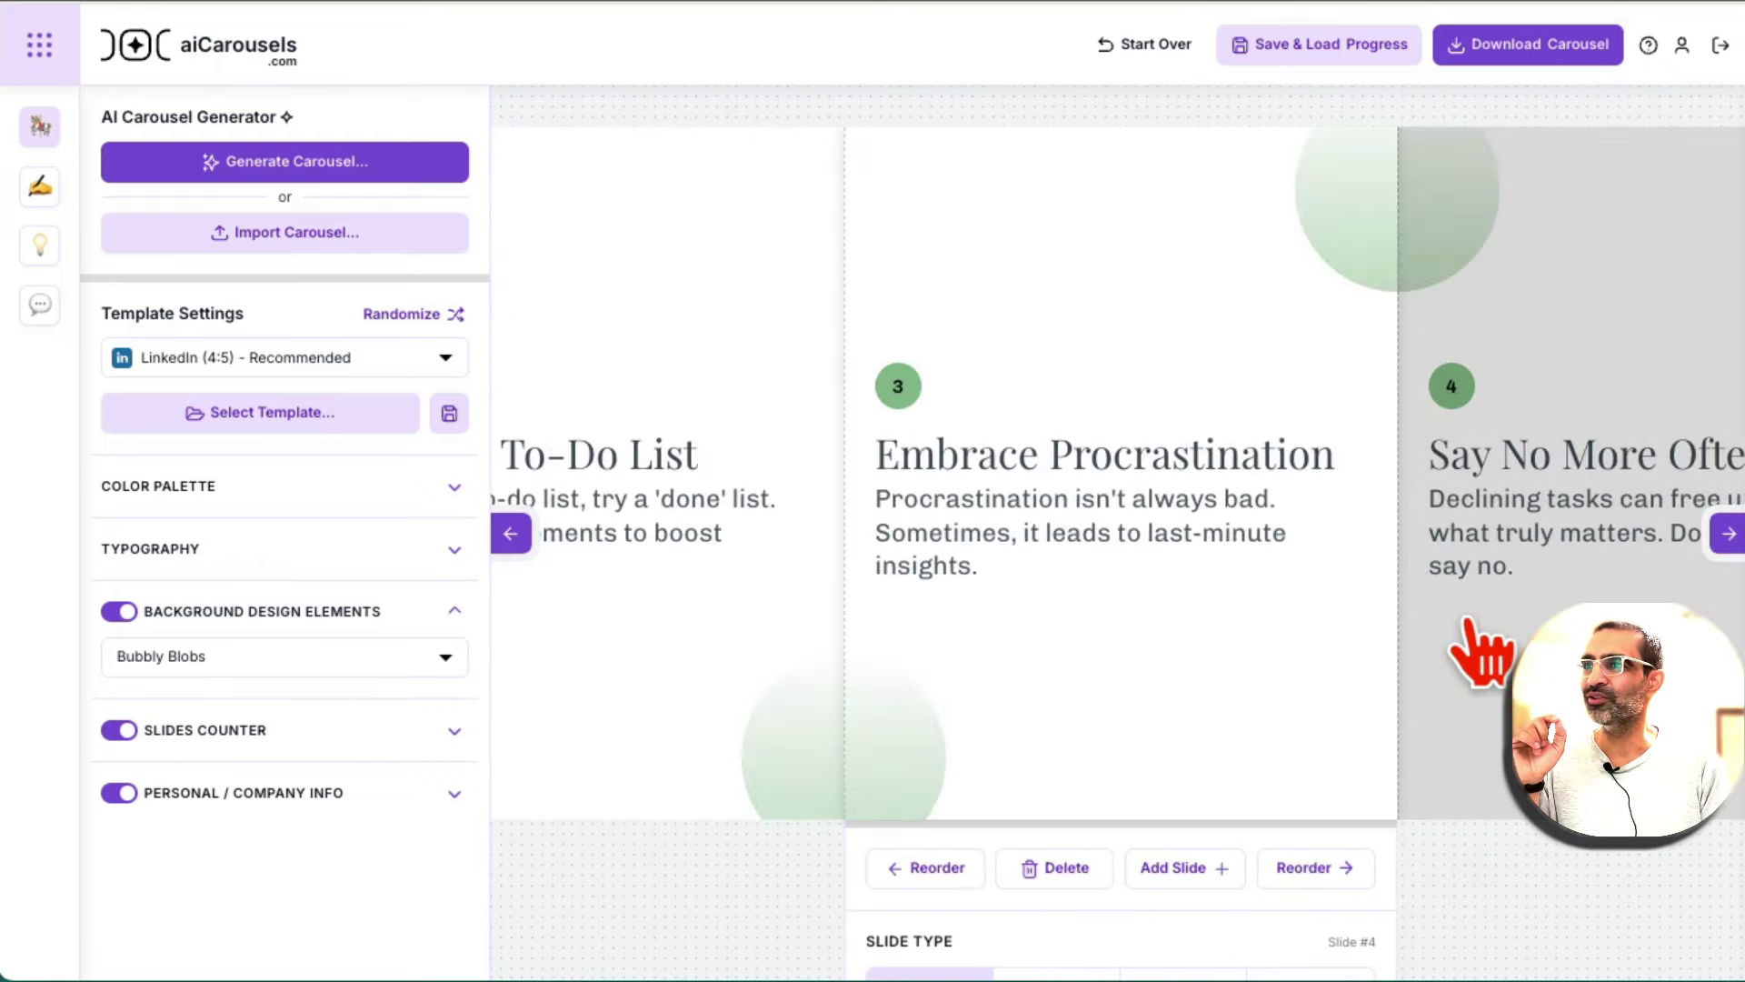
left_click(1467, 624)
left_click(1467, 624)
left_click(1467, 623)
left_click(1467, 623)
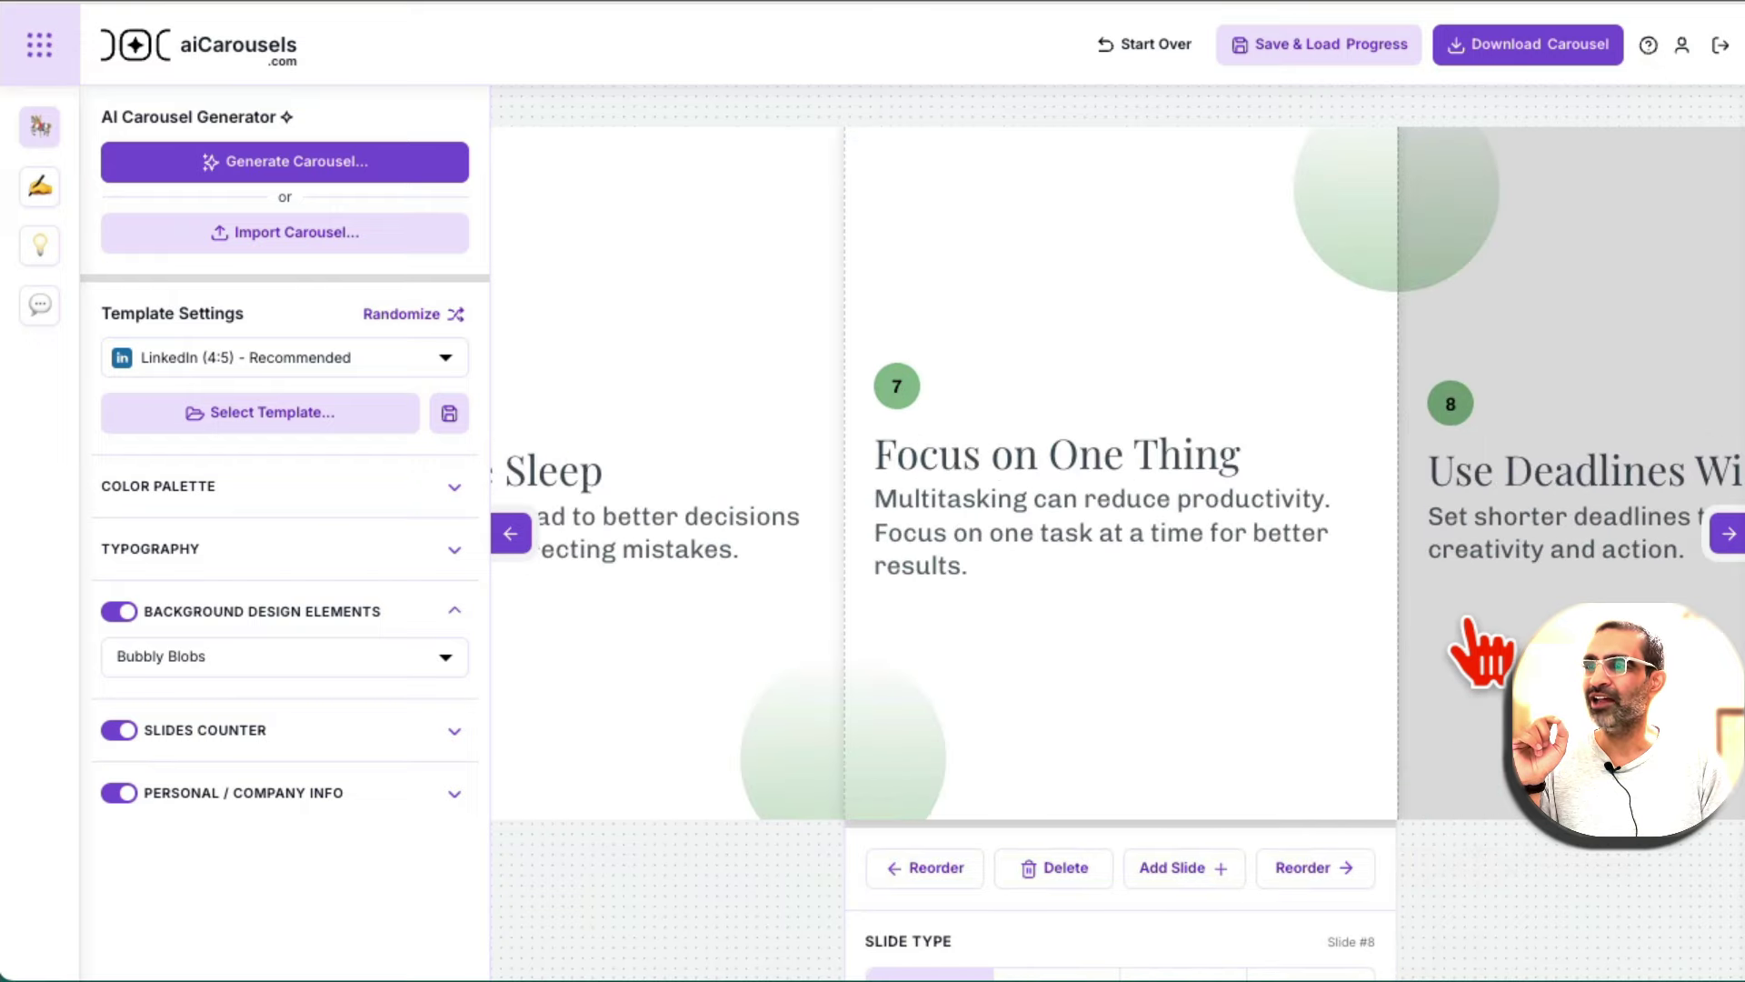
left_click(1467, 624)
left_click(1467, 624)
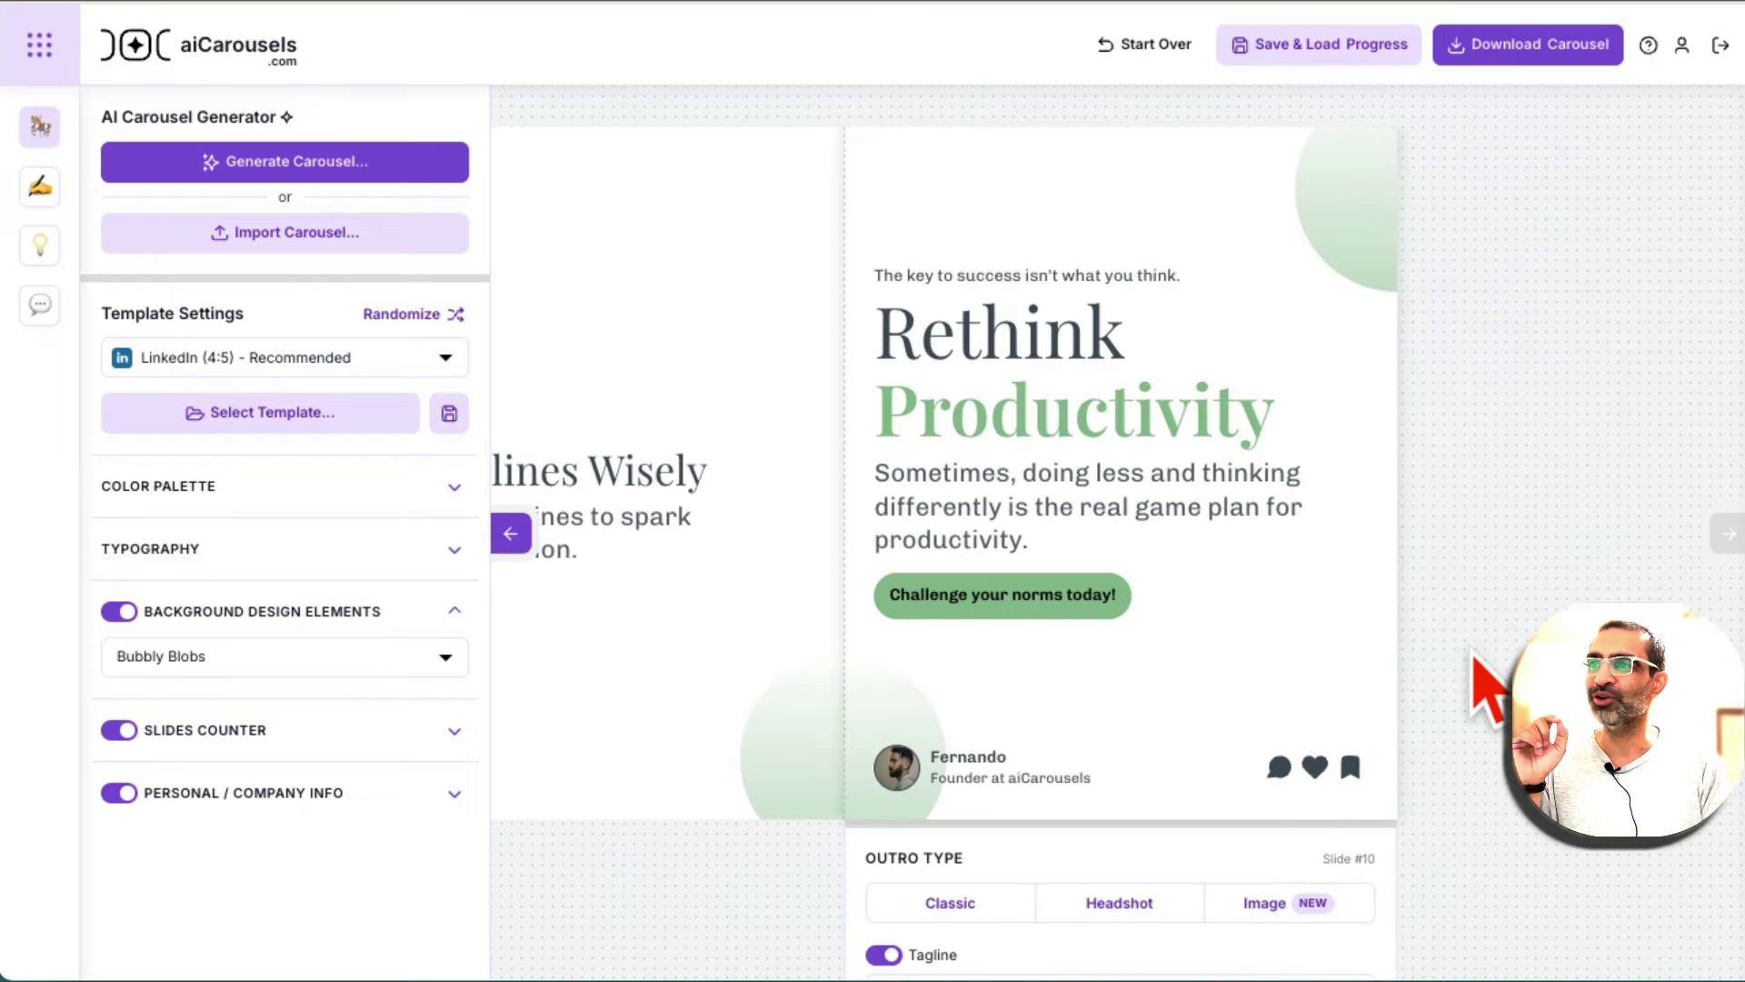
left_click(636, 611)
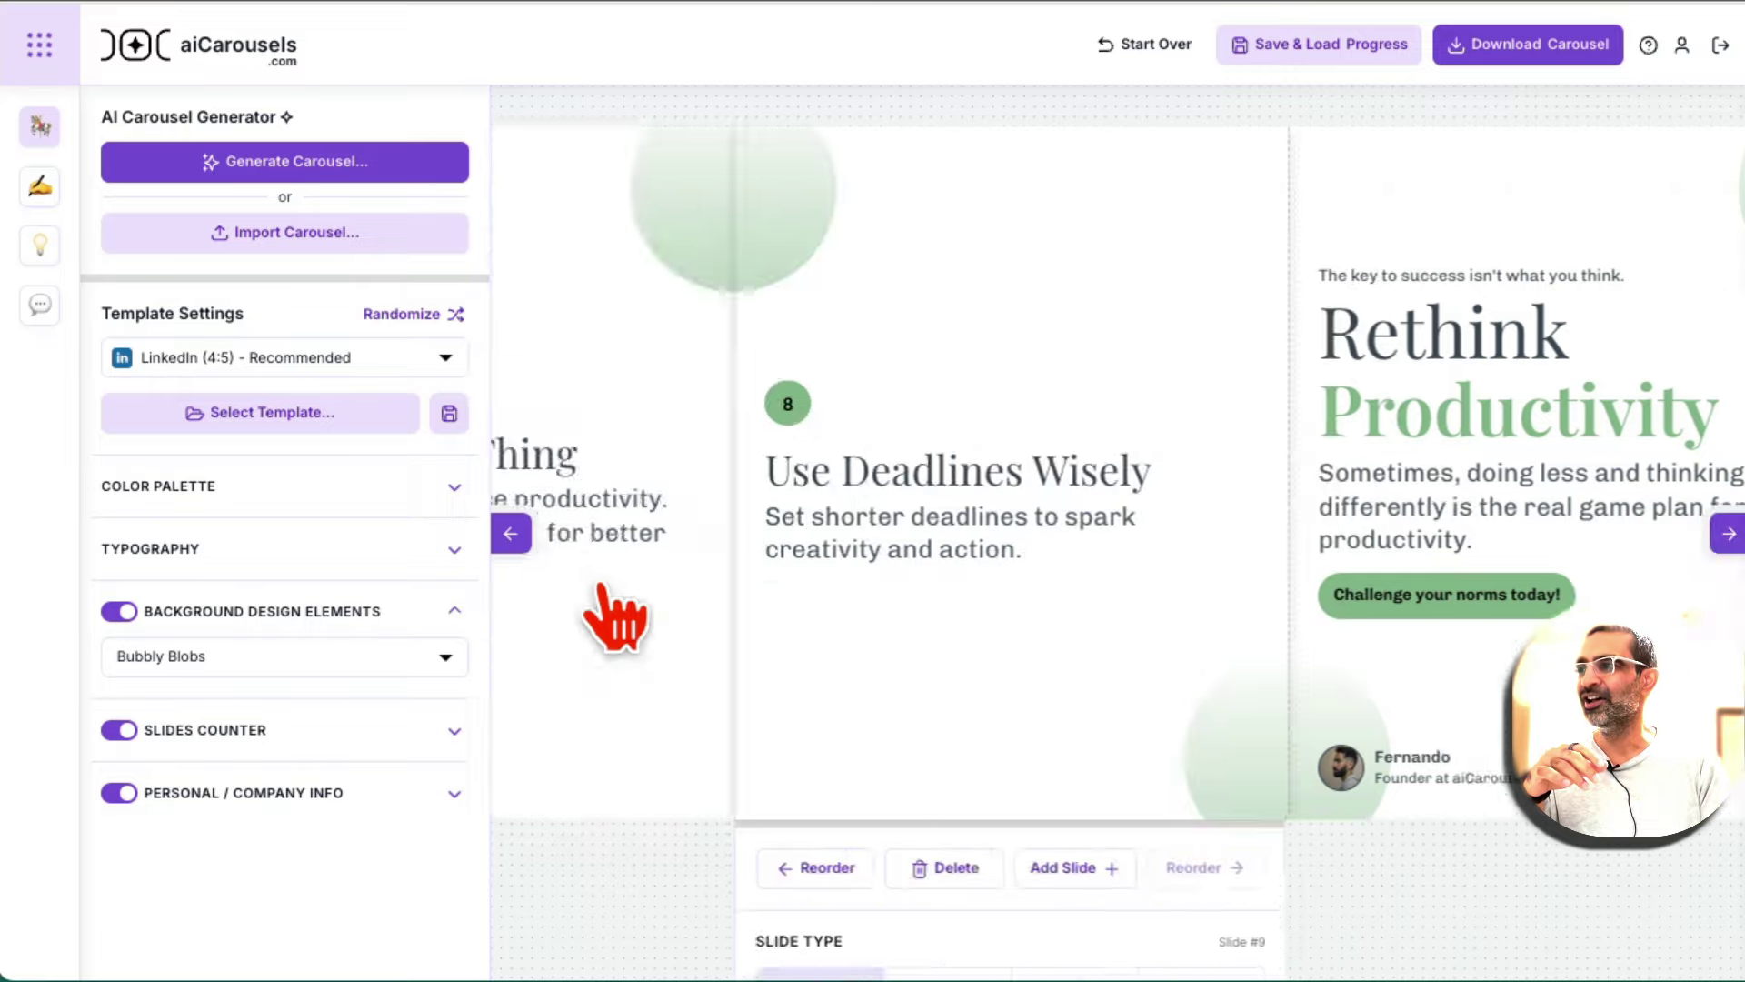
left_click(718, 623)
left_click(732, 626)
left_click(732, 625)
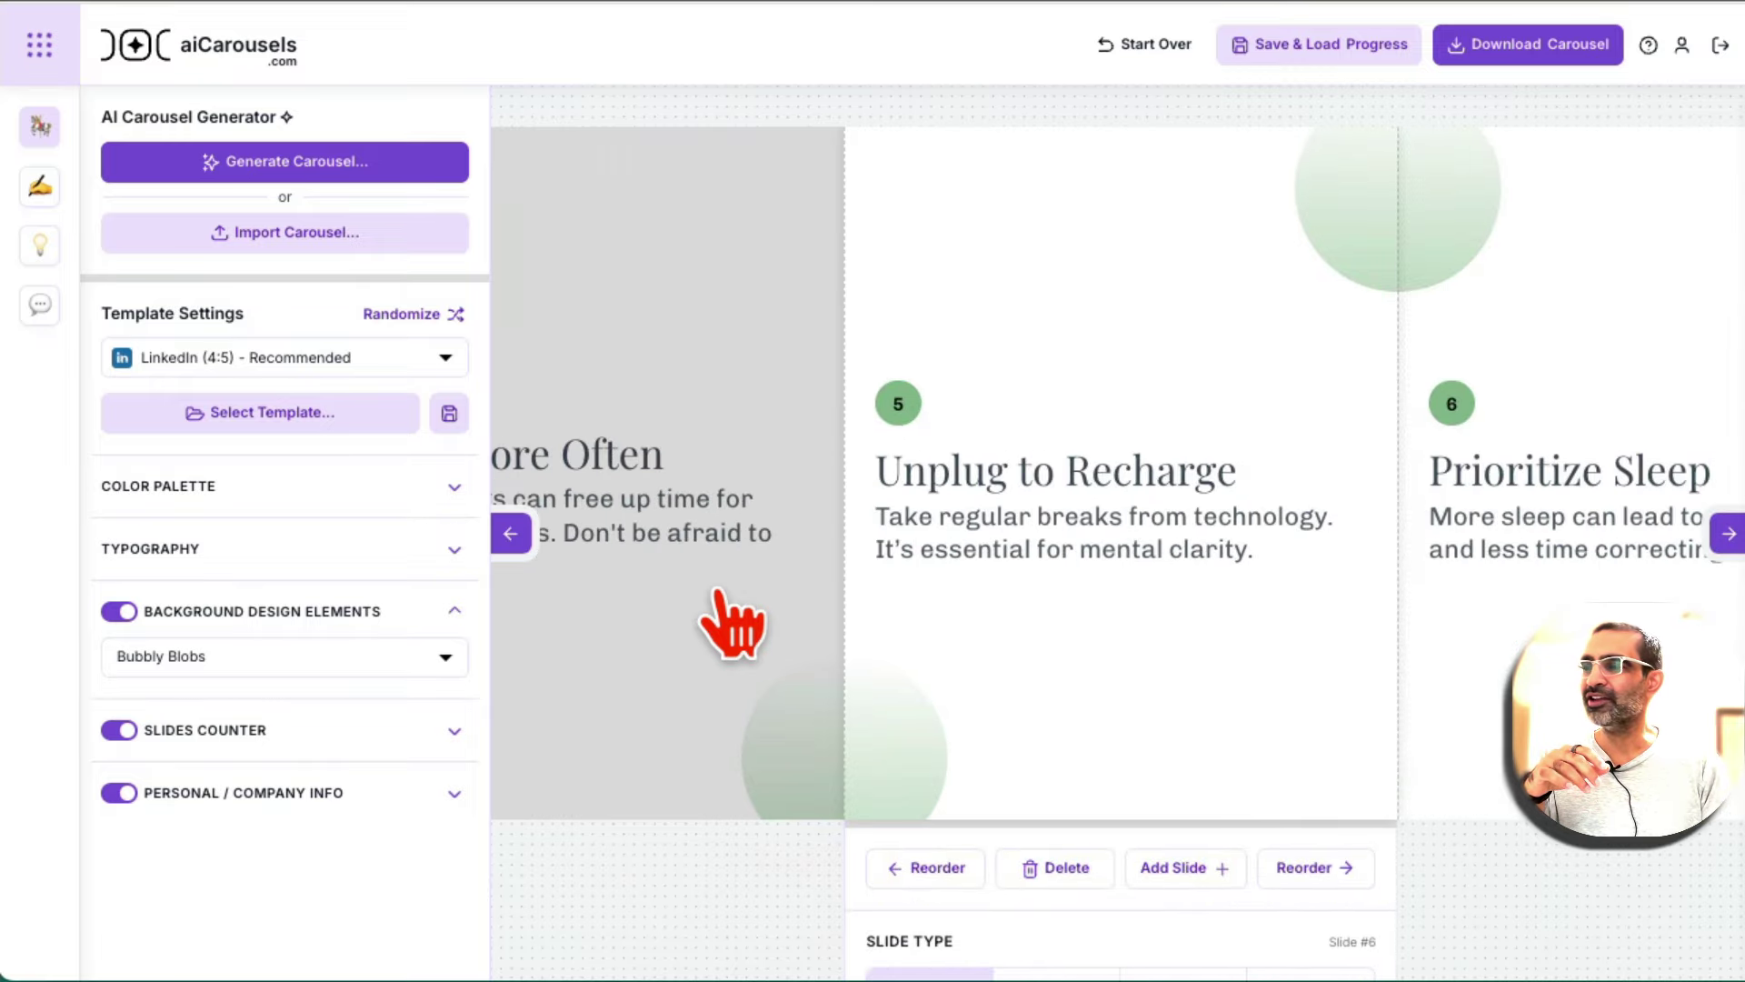
left_click(733, 627)
left_click(733, 627)
left_click(733, 627)
left_click(733, 627)
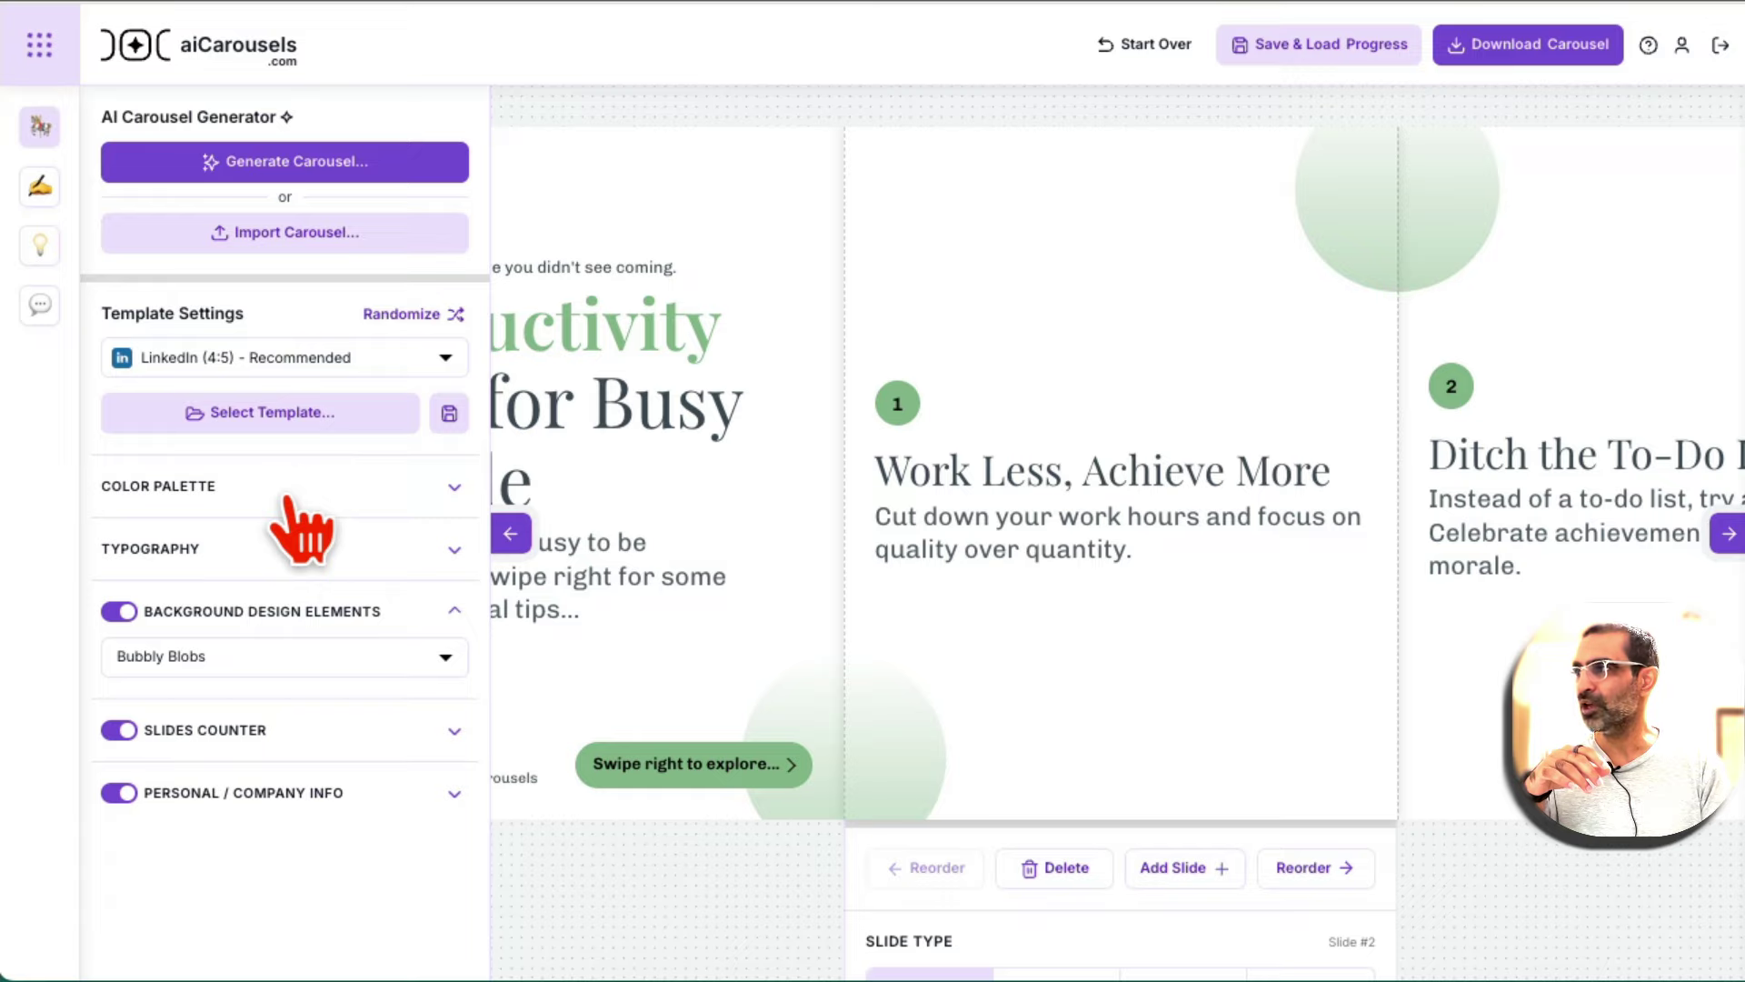
- Apply the Mastering Work Life Balance template from the Template Gallery and show slide 1
left_click(291, 427)
scroll(936, 427, "down", 5)
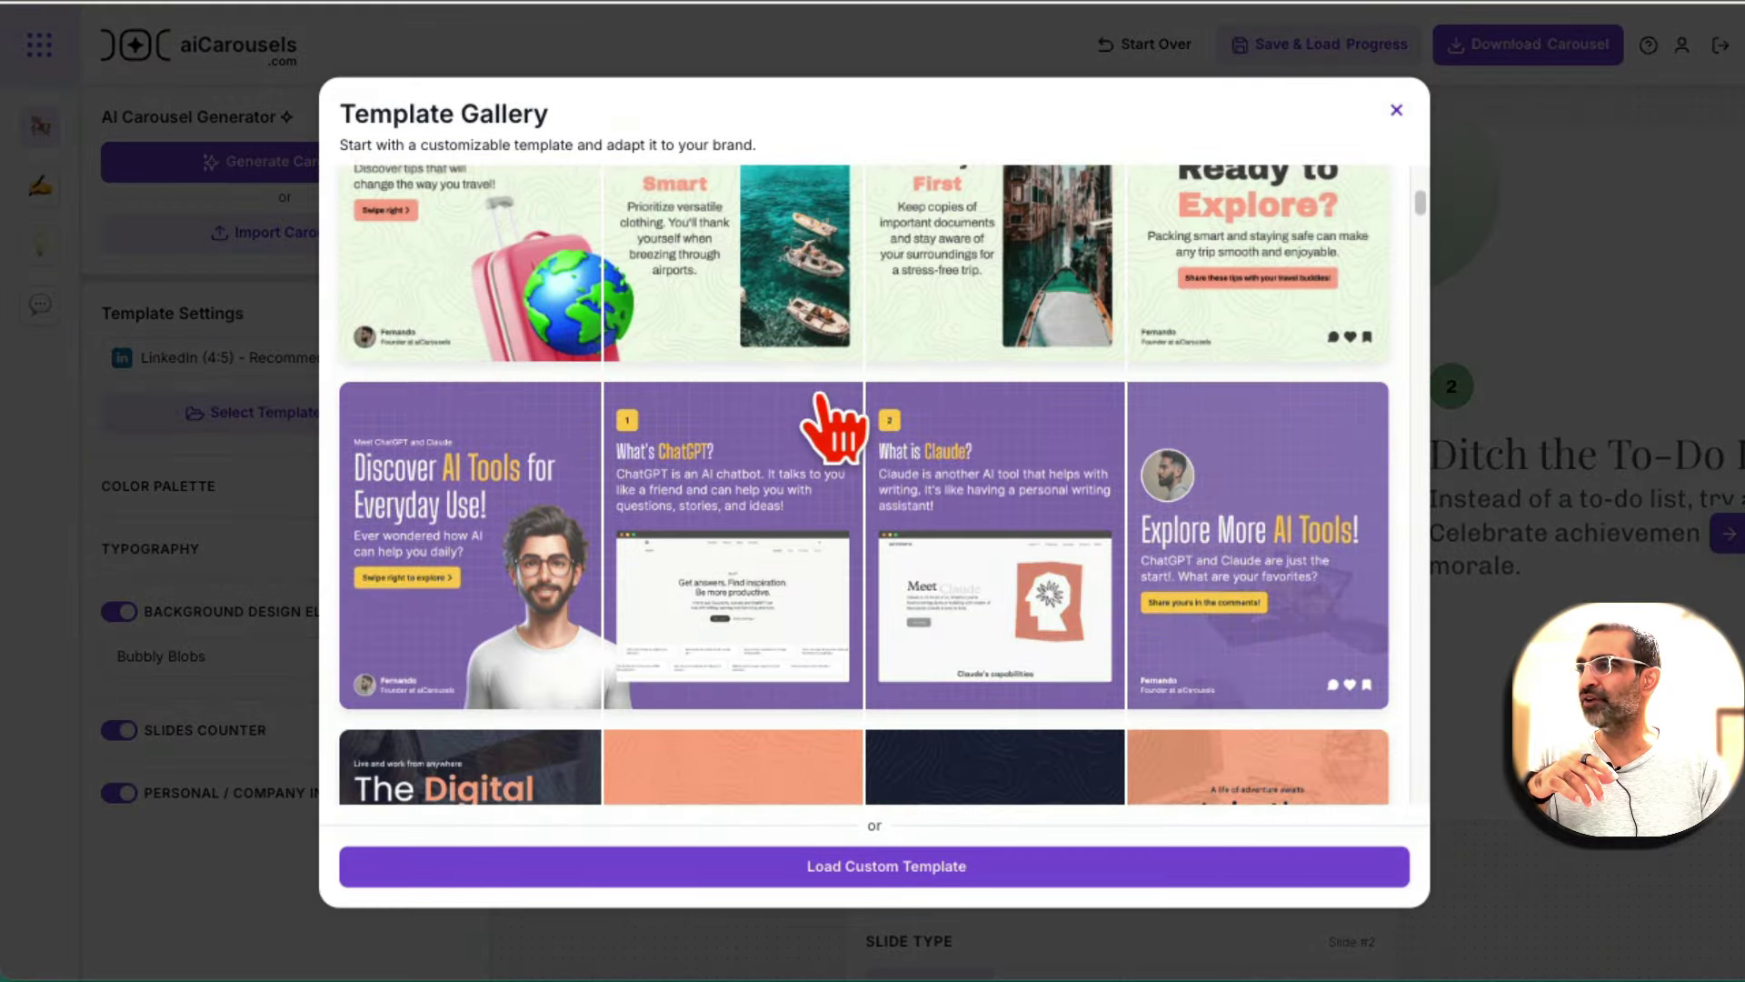
scroll(819, 397, "down", 9)
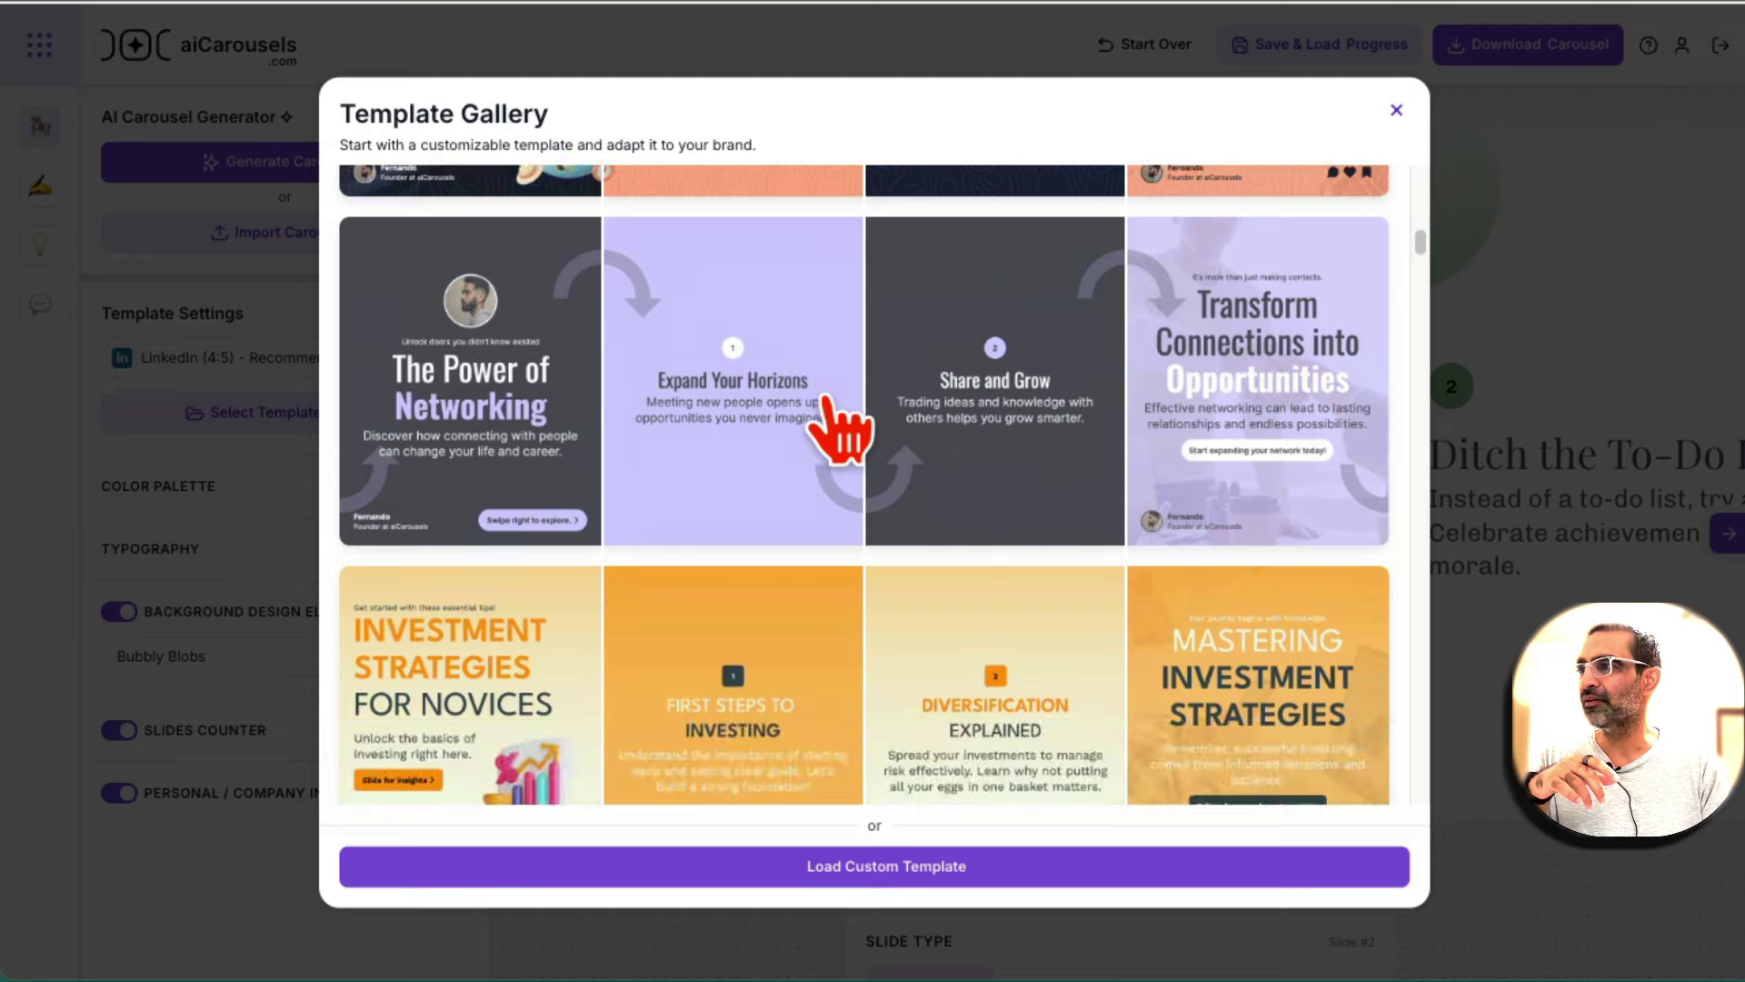
scroll(830, 428, "down", 3)
scroll(509, 523, "down", 8)
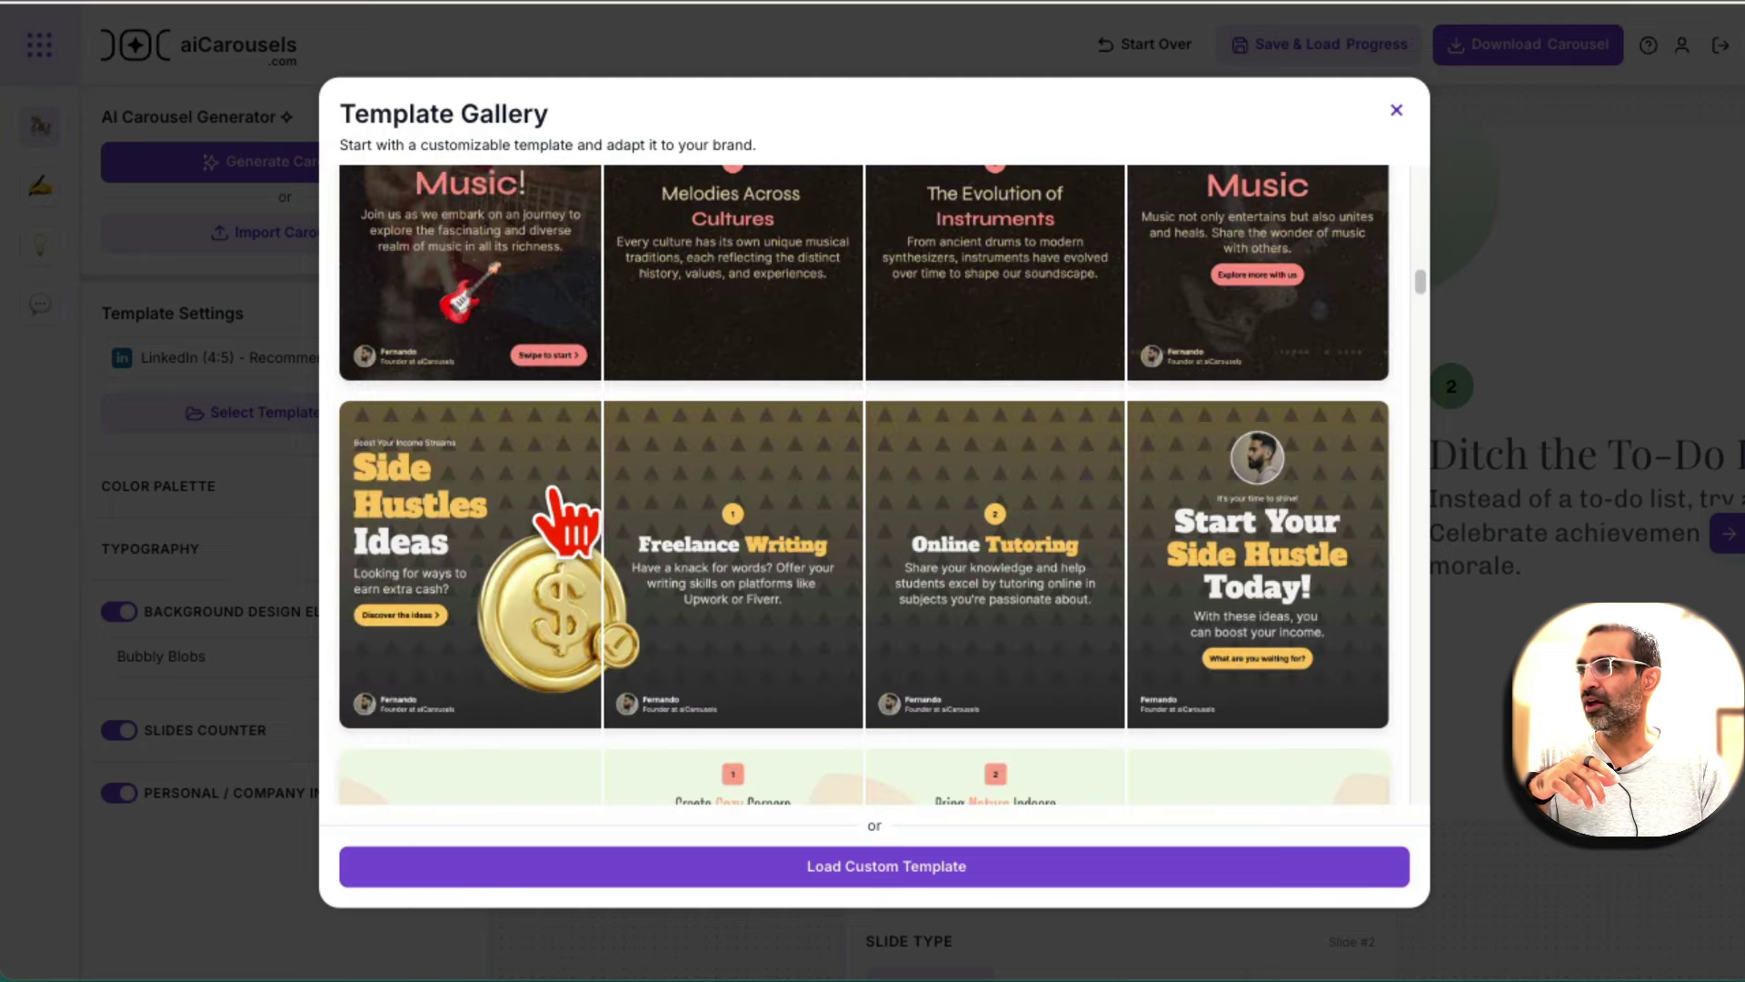
scroll(623, 504, "down", 8)
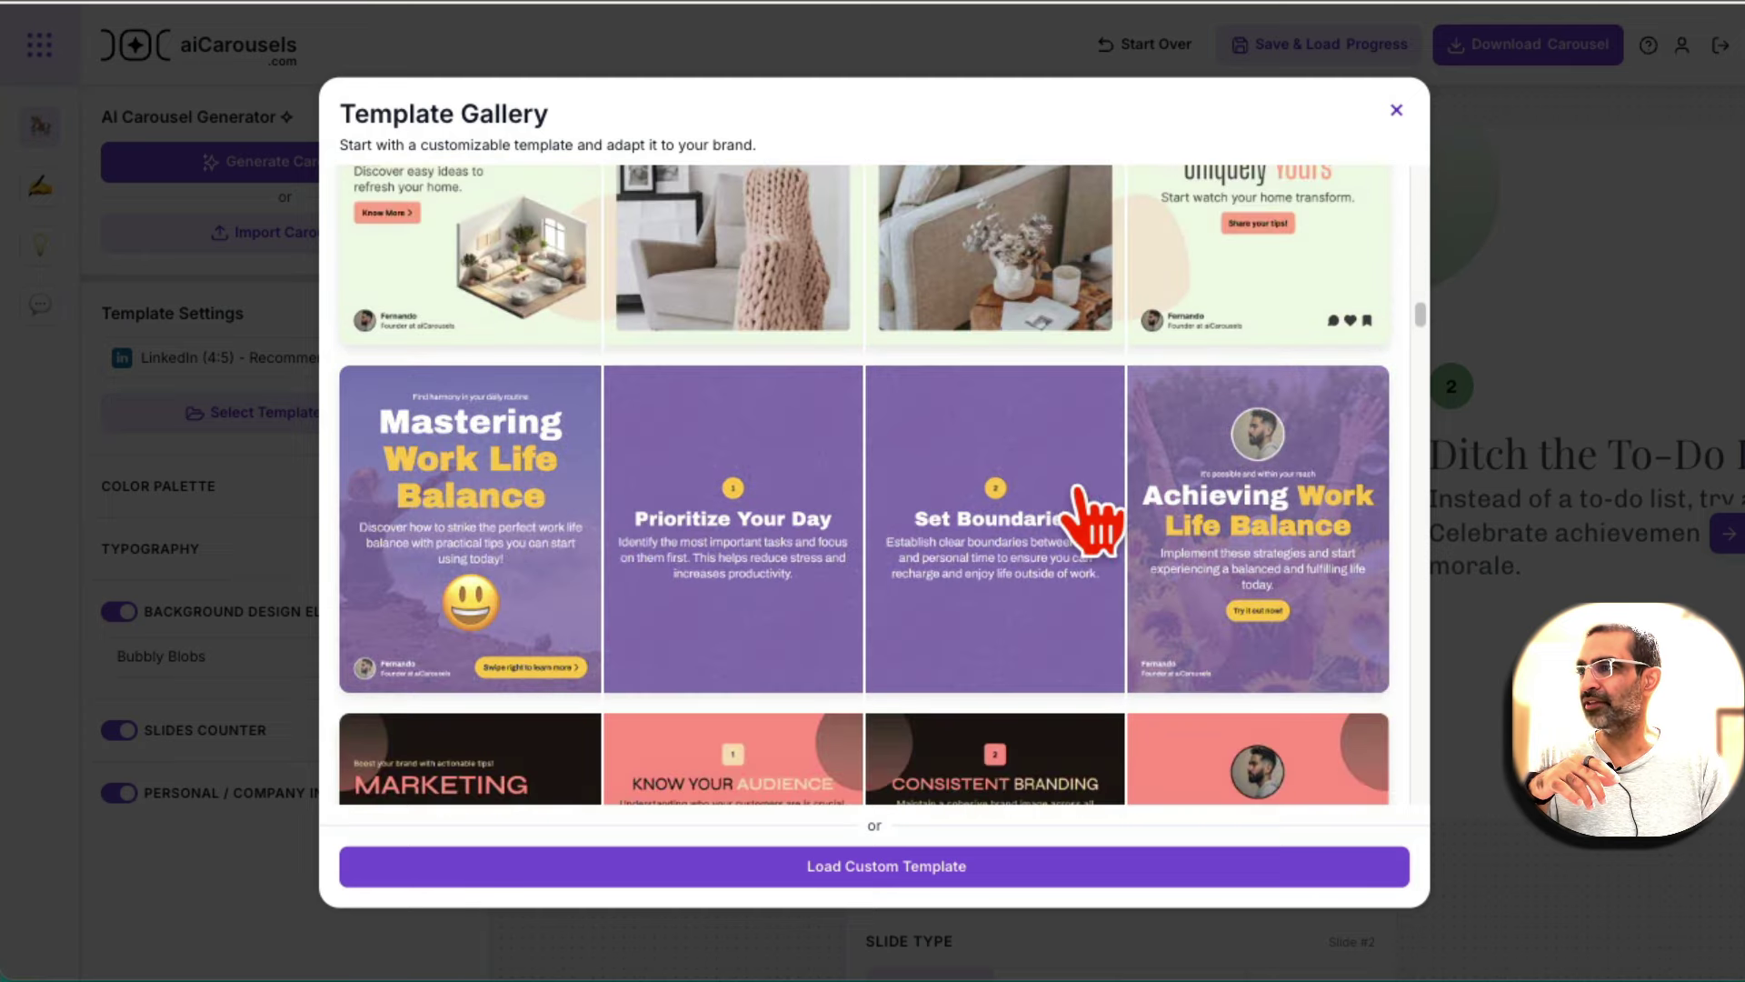
left_click(498, 482)
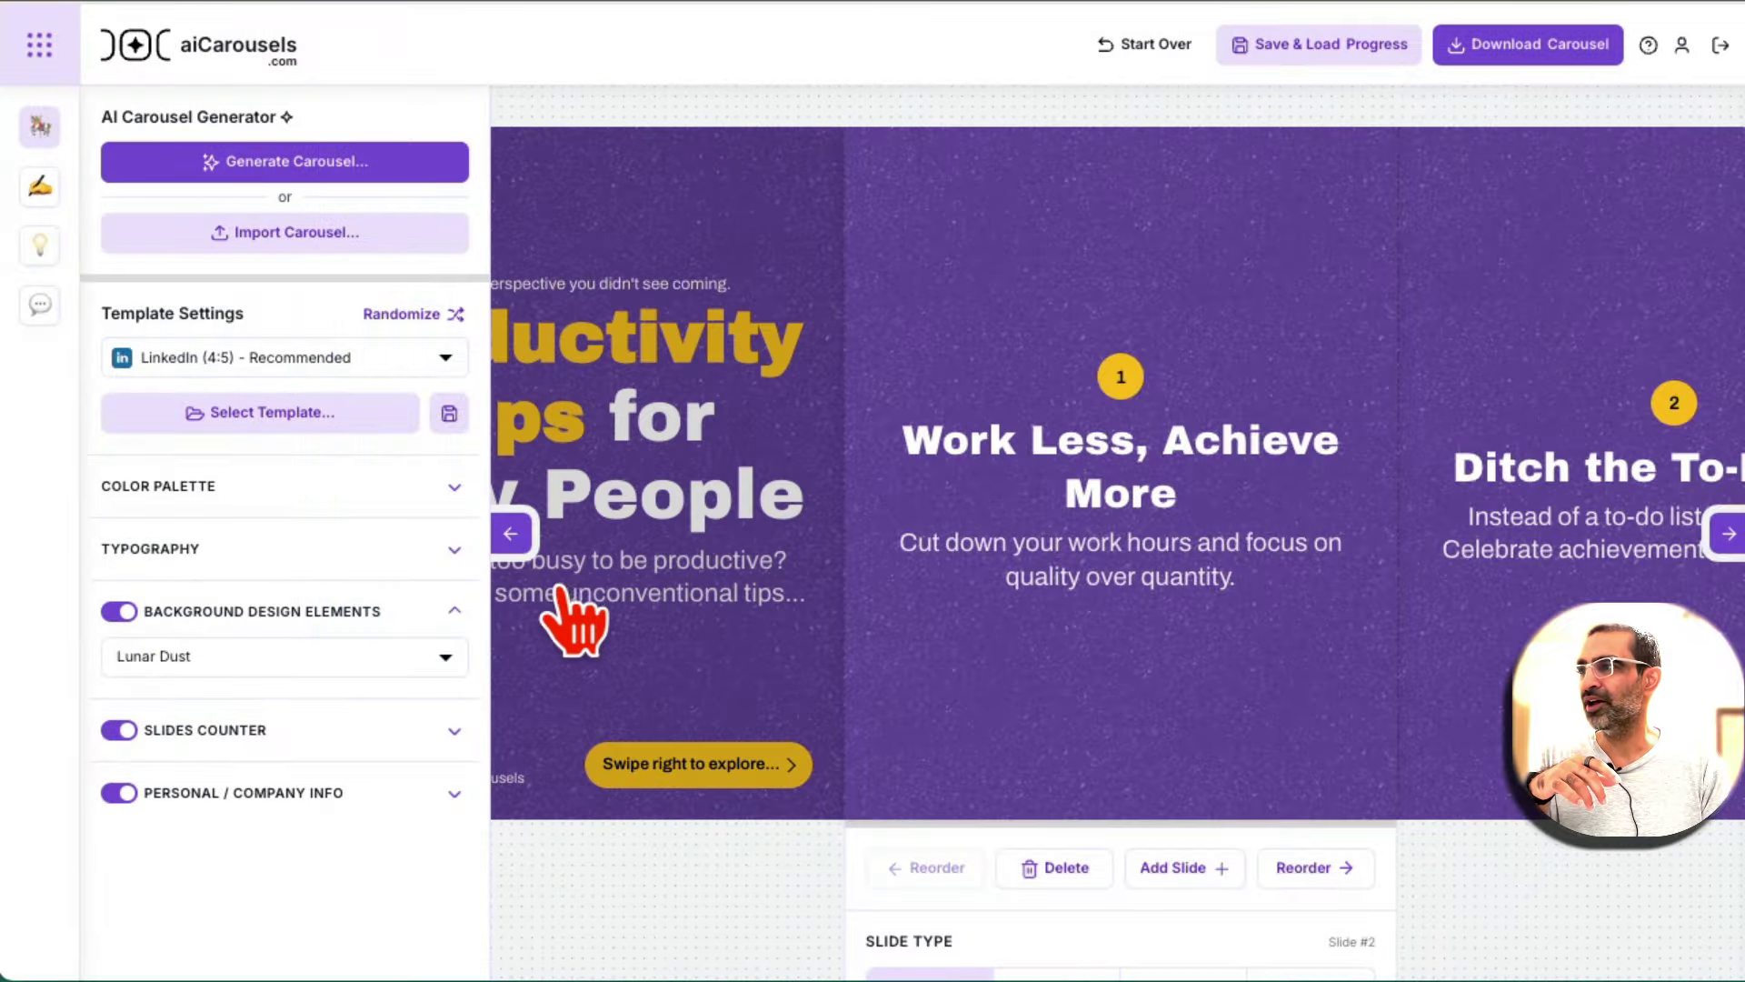
left_click(510, 536)
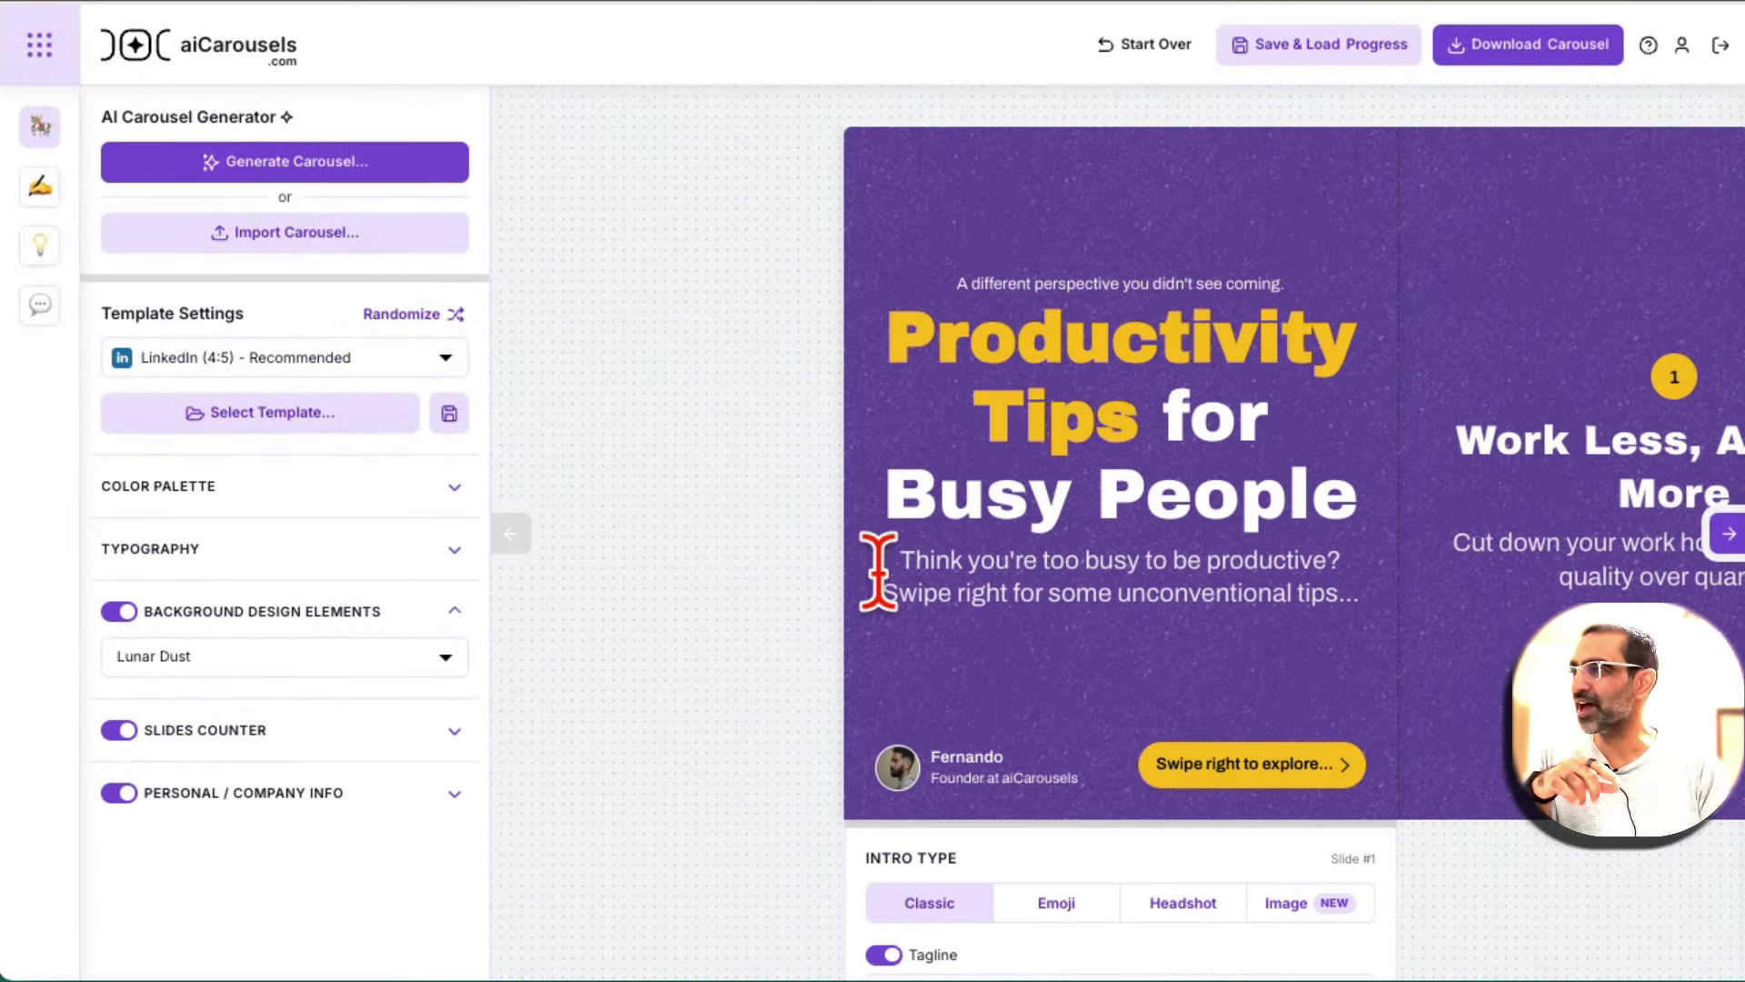
- Apply the pink and navy colour palette to all slides
left_click(438, 509)
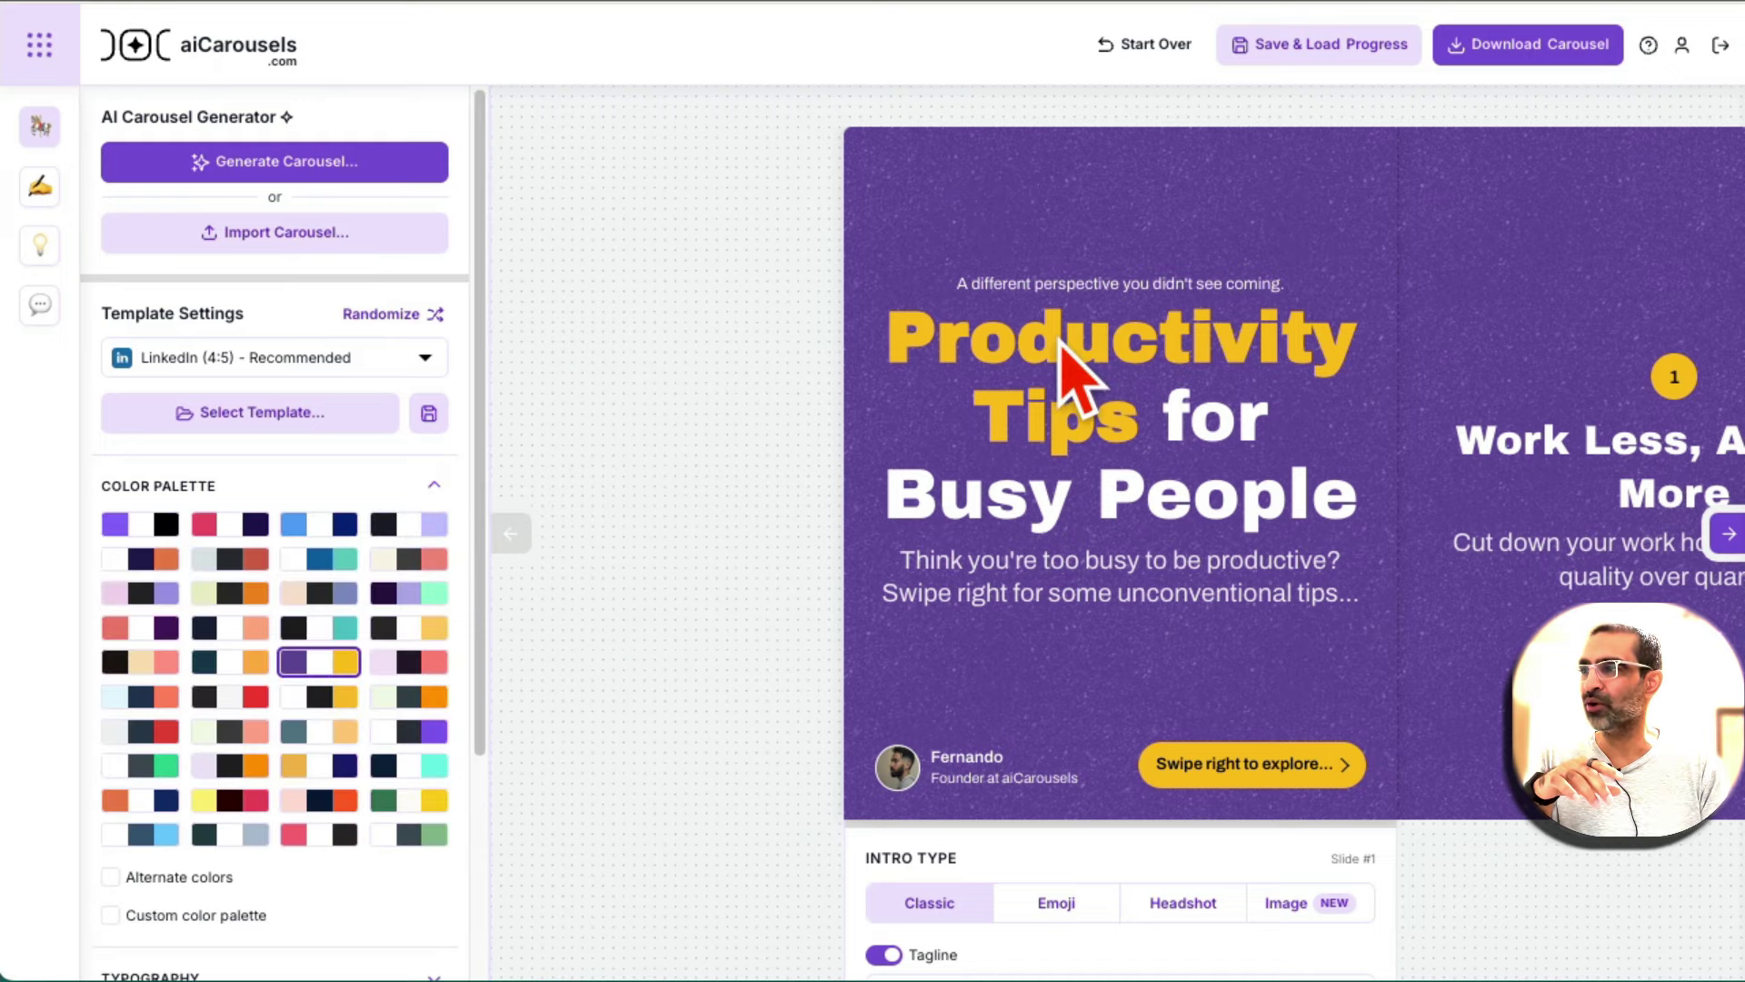
left_click(232, 525)
left_click(309, 558)
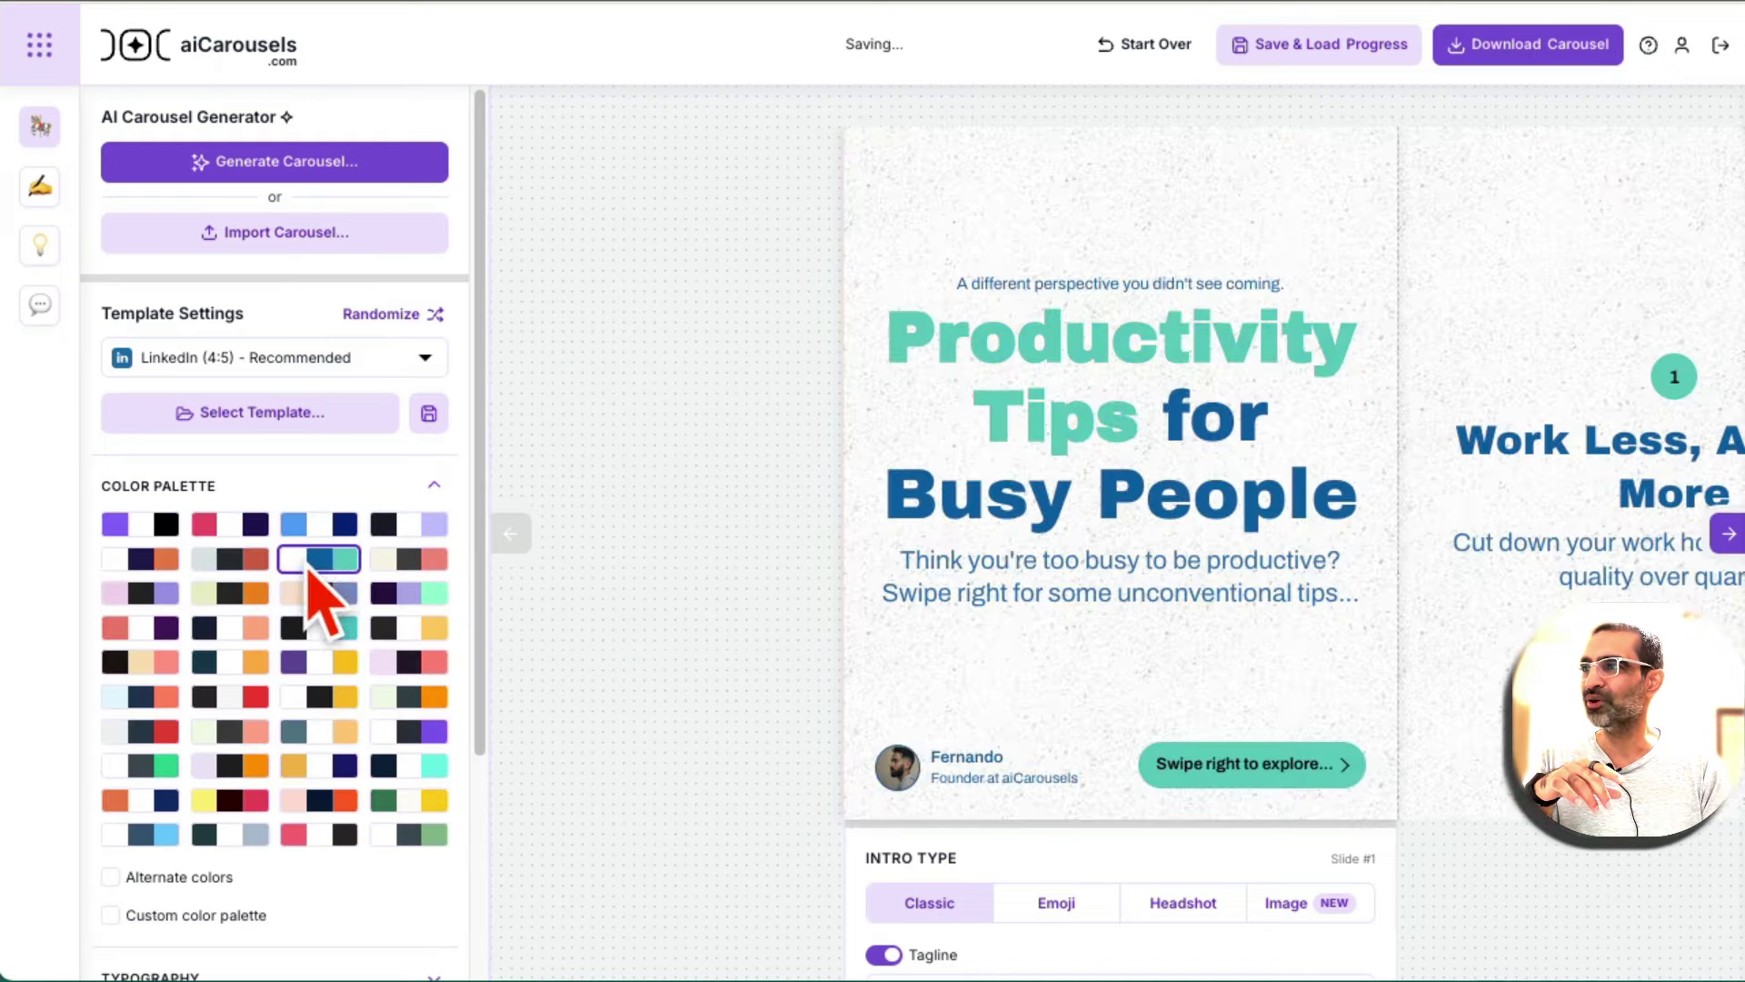
left_click(224, 531)
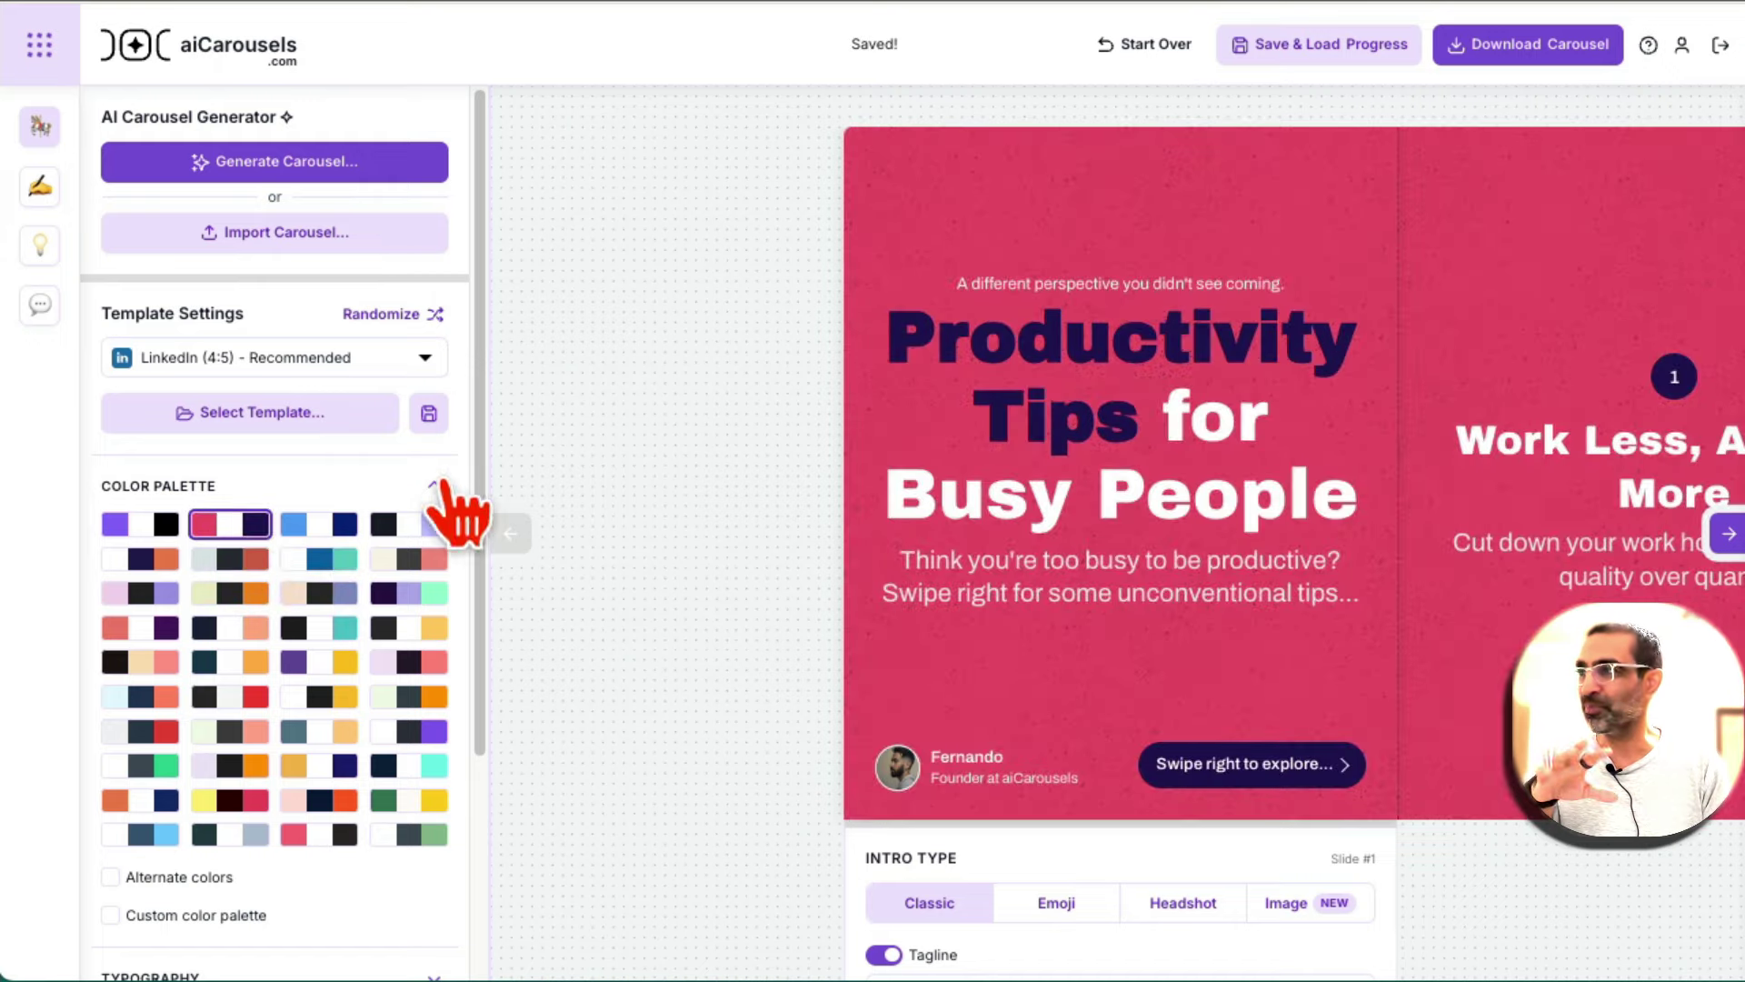
left_click(435, 485)
- Keep the large text size and Archivo Black + Archivo fonts in Typography
left_click(215, 549)
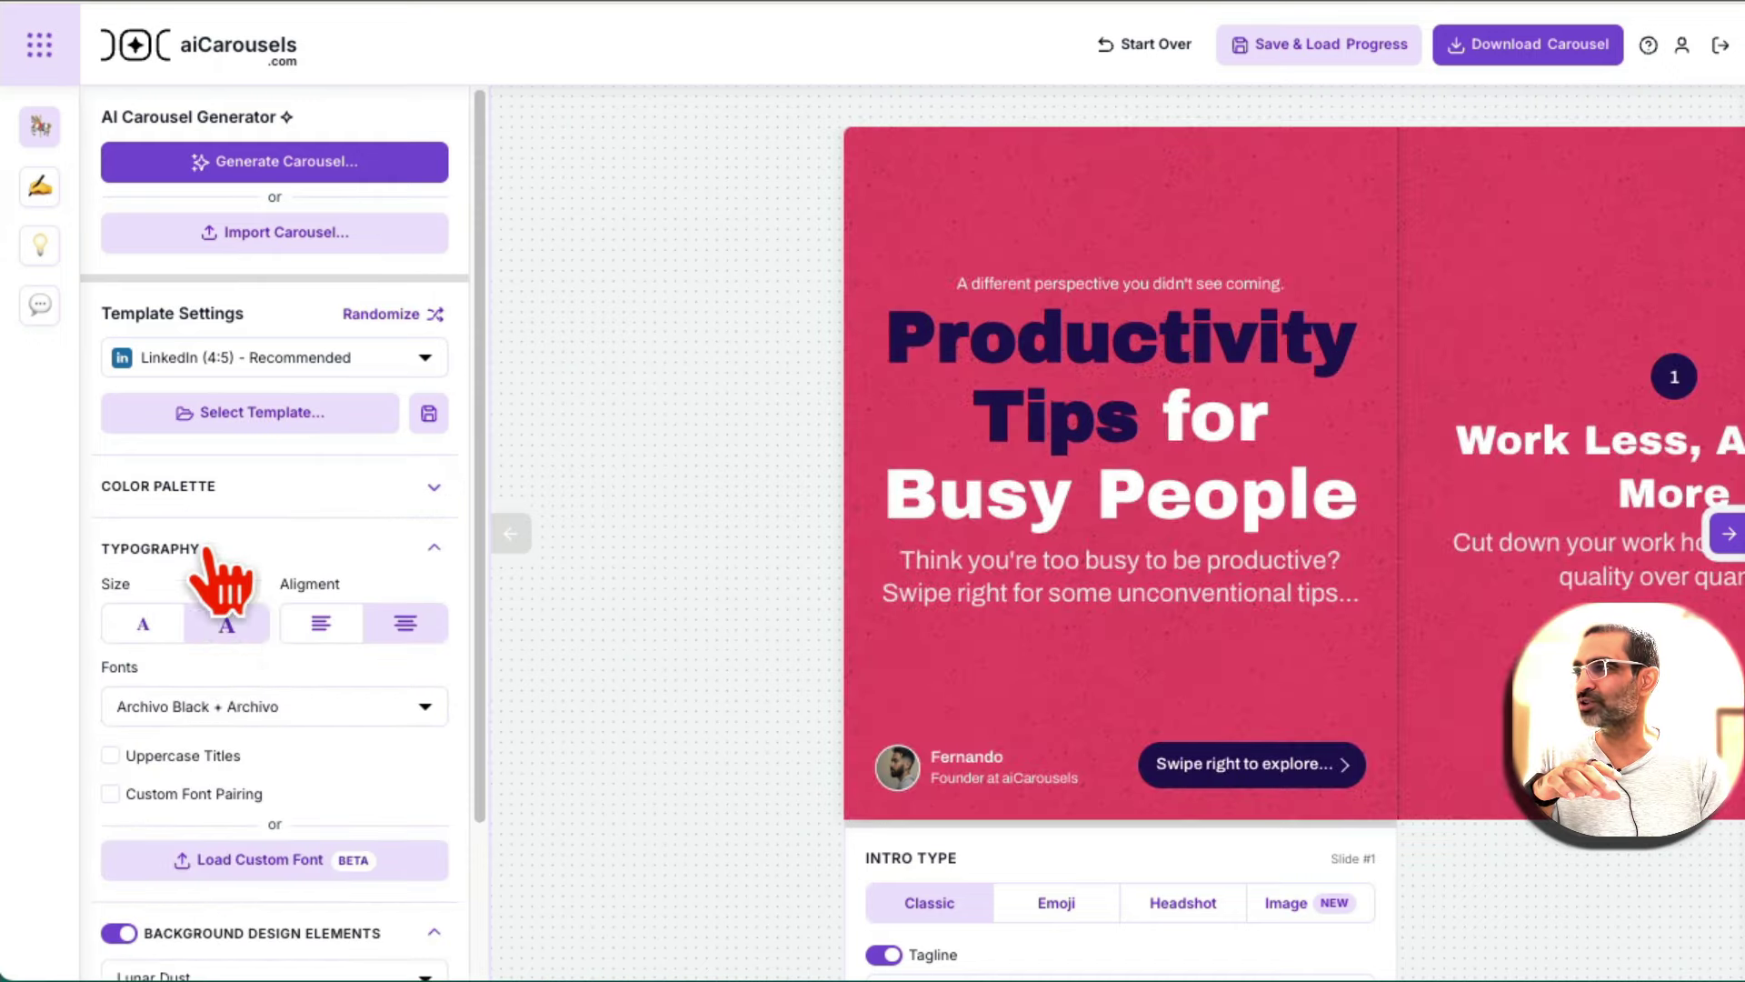
left_click(138, 629)
left_click(211, 627)
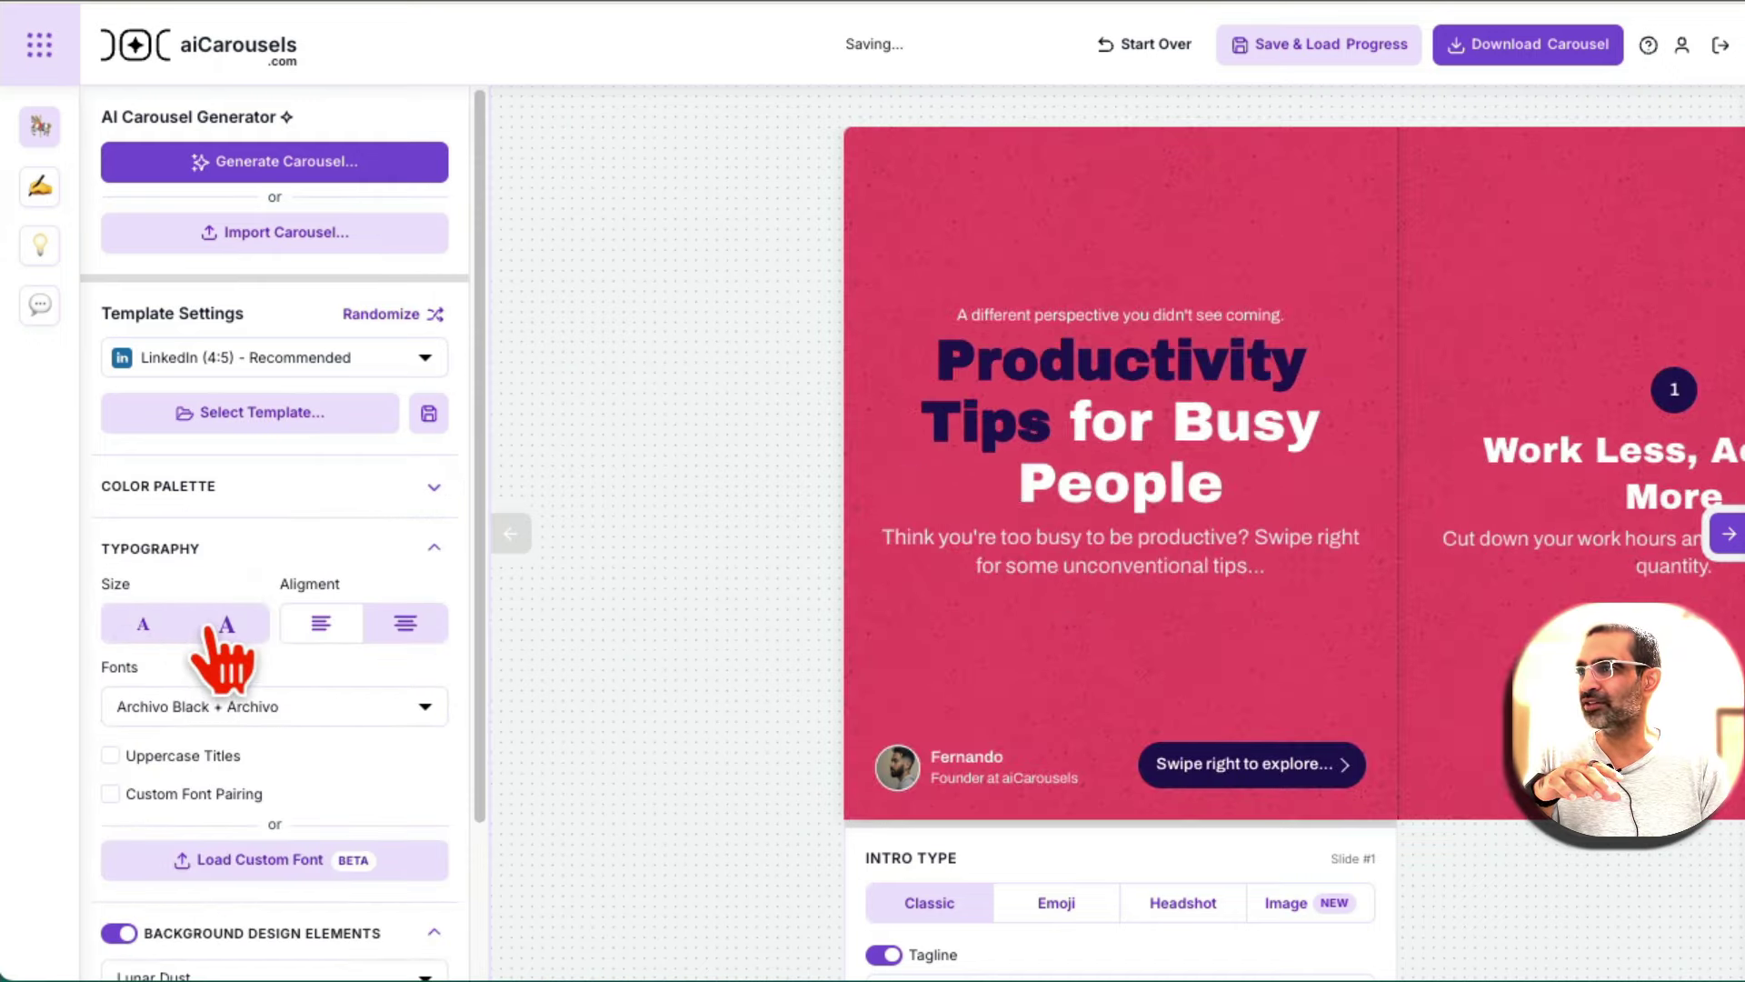
left_click(218, 628)
left_click(290, 709)
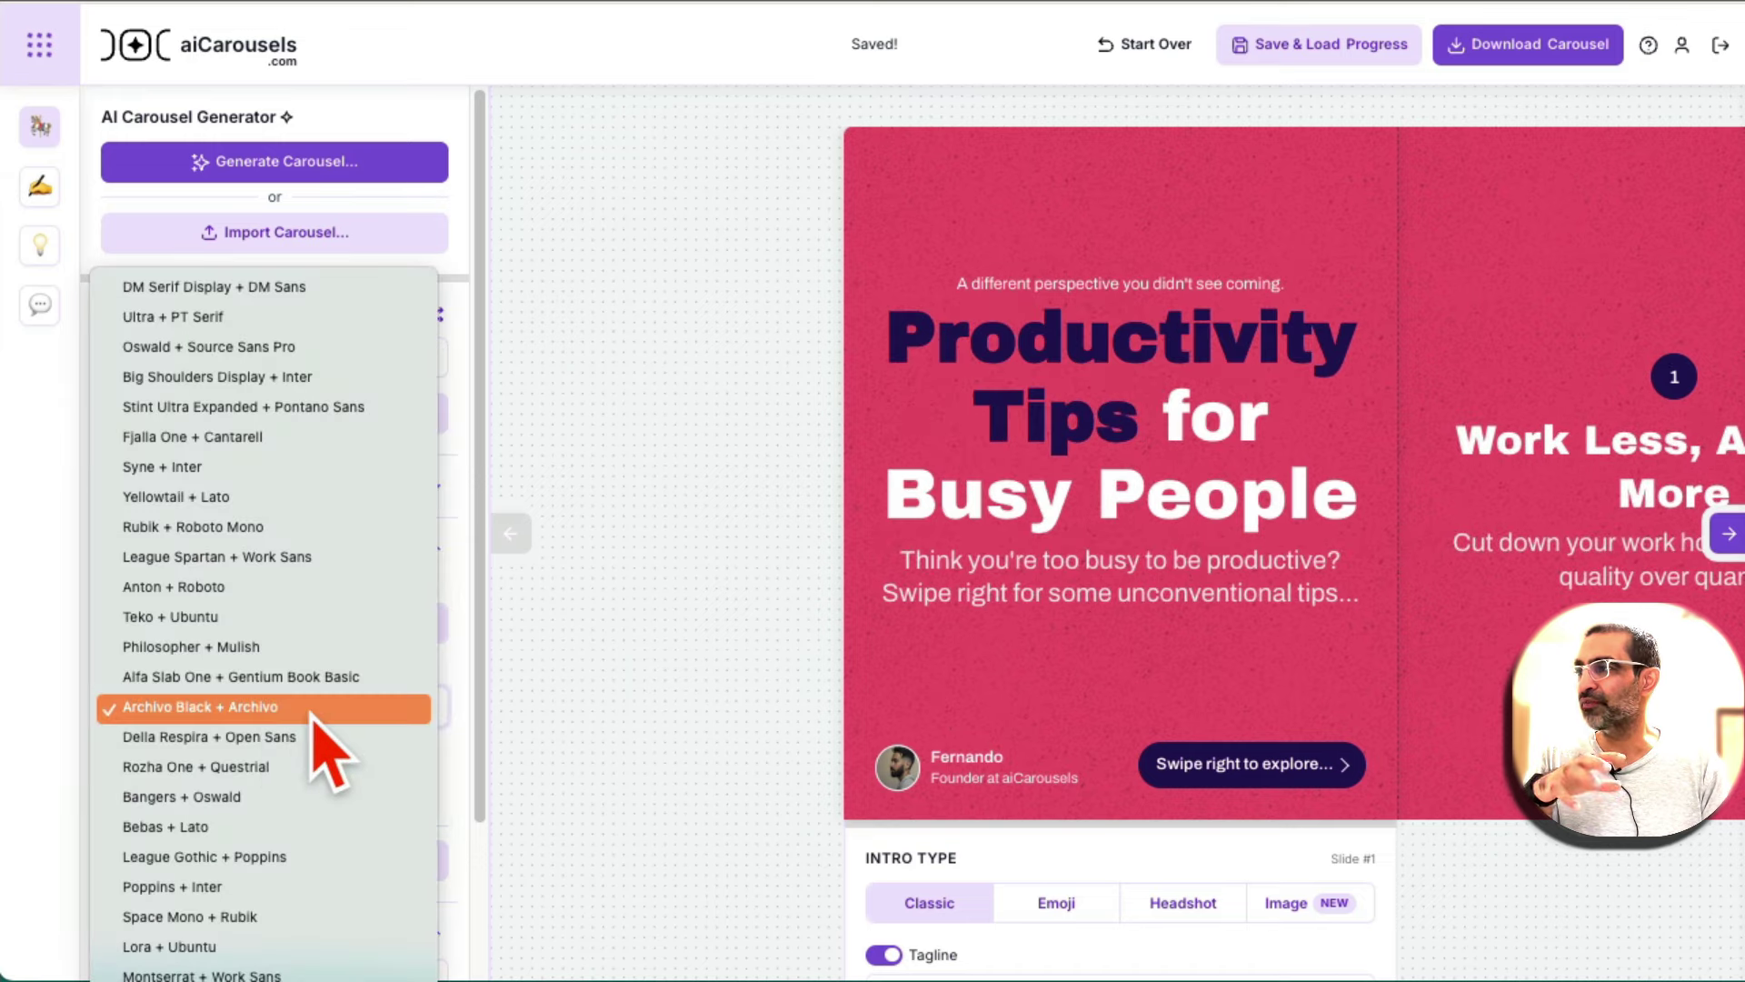
left_click(469, 738)
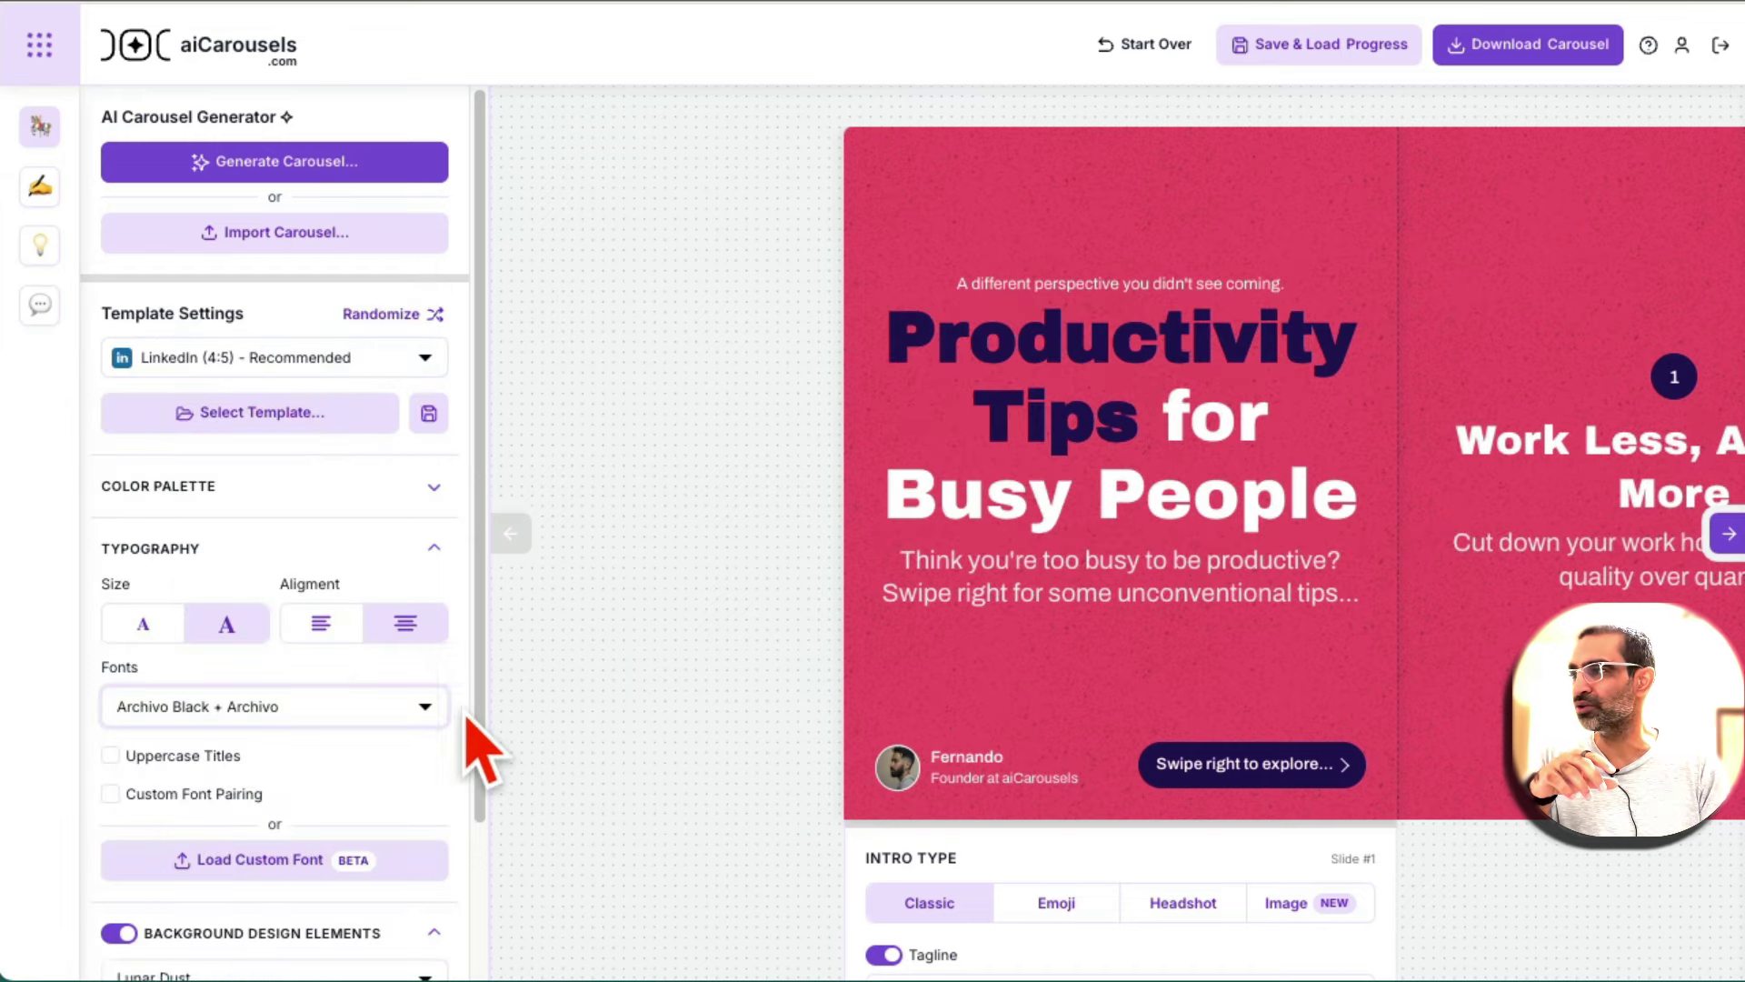
left_click(433, 549)
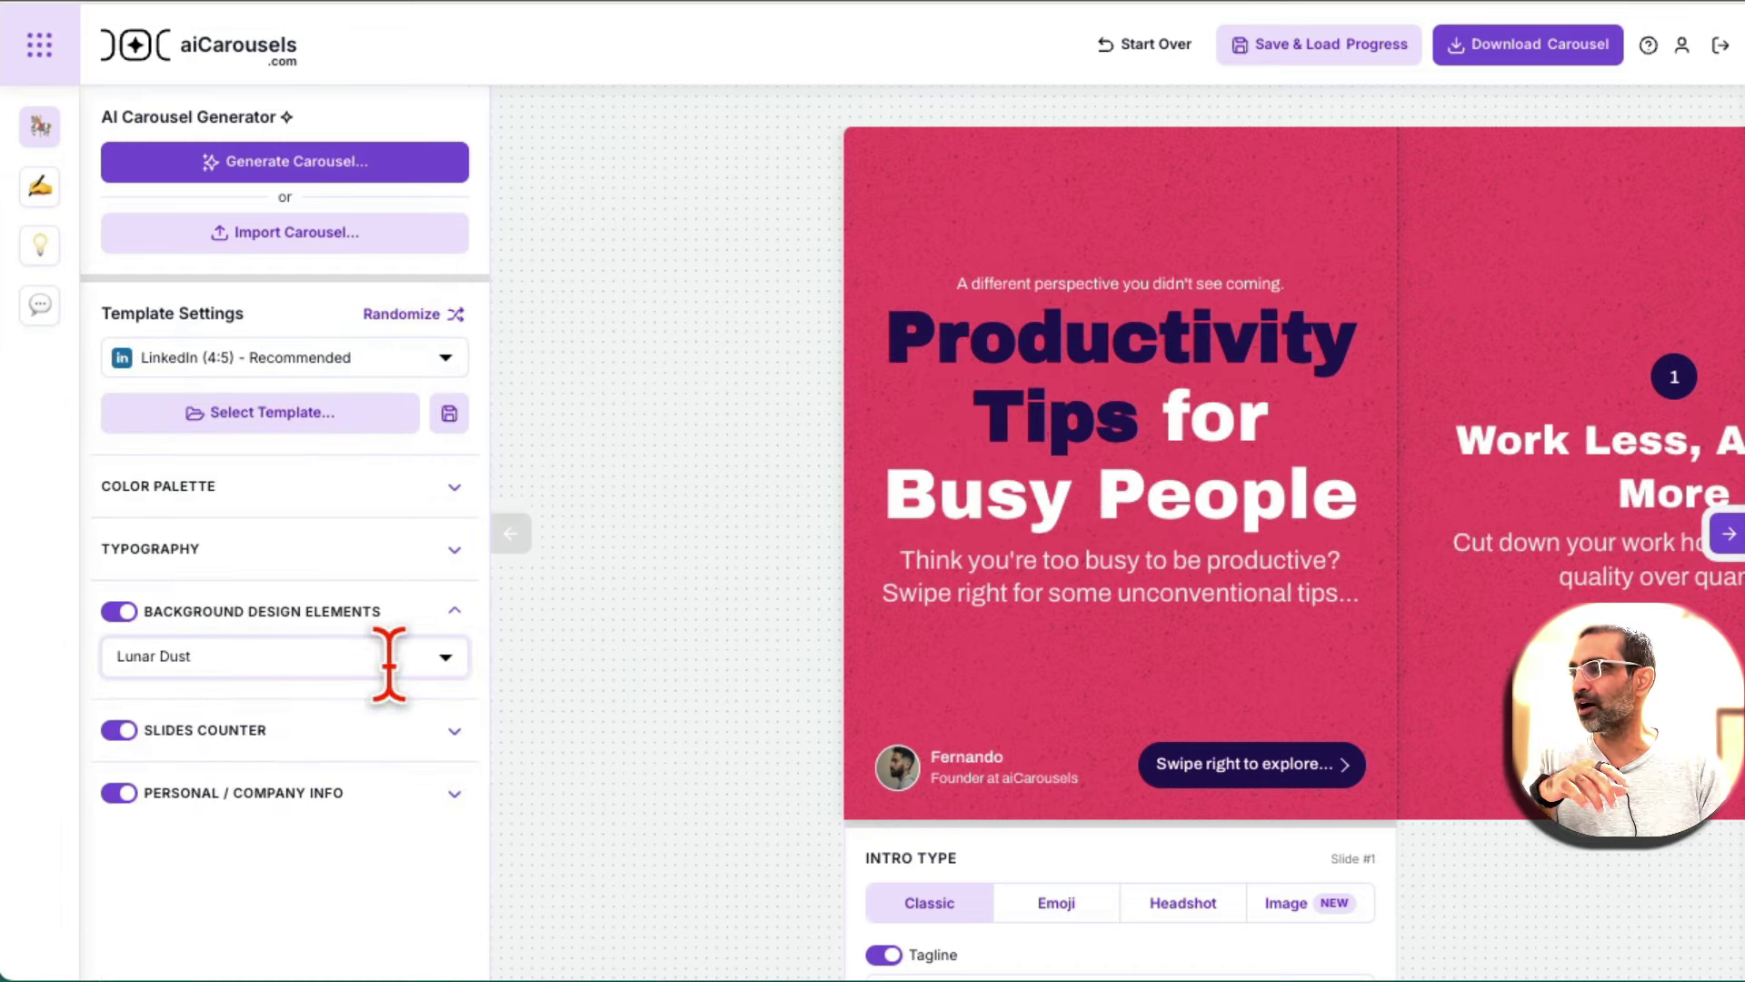
left_click(384, 738)
left_click(382, 739)
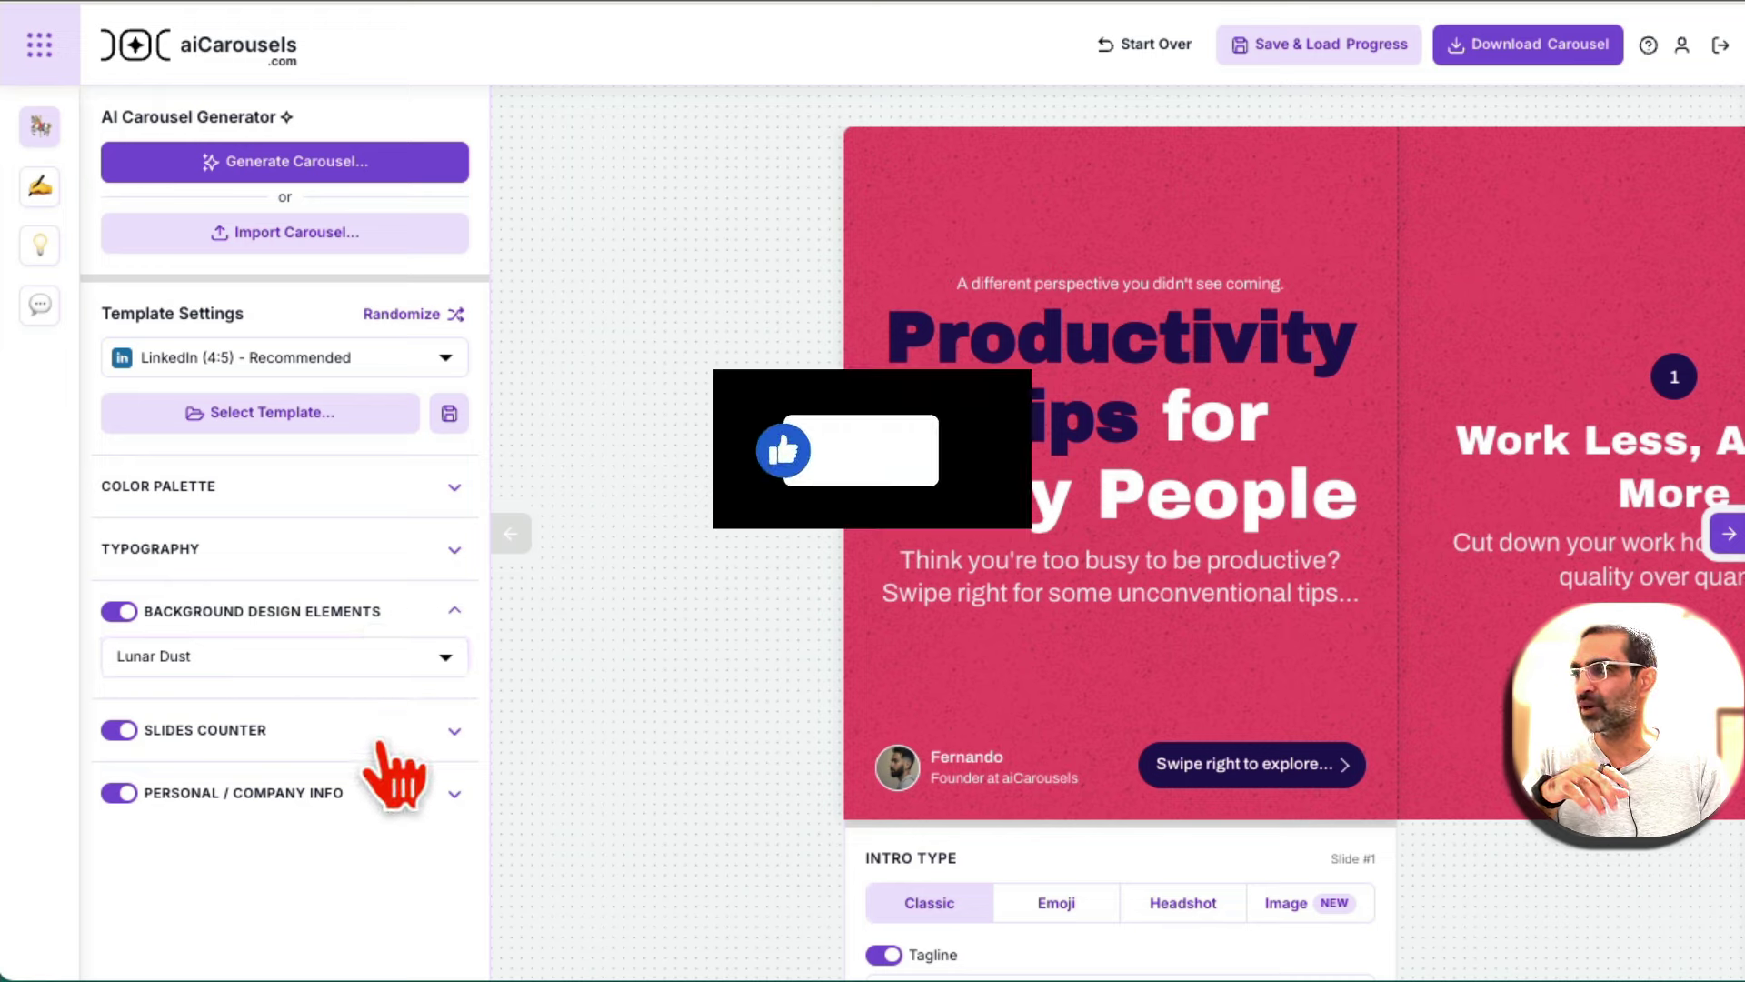
left_click(356, 792)
scroll(362, 818, "down", 3)
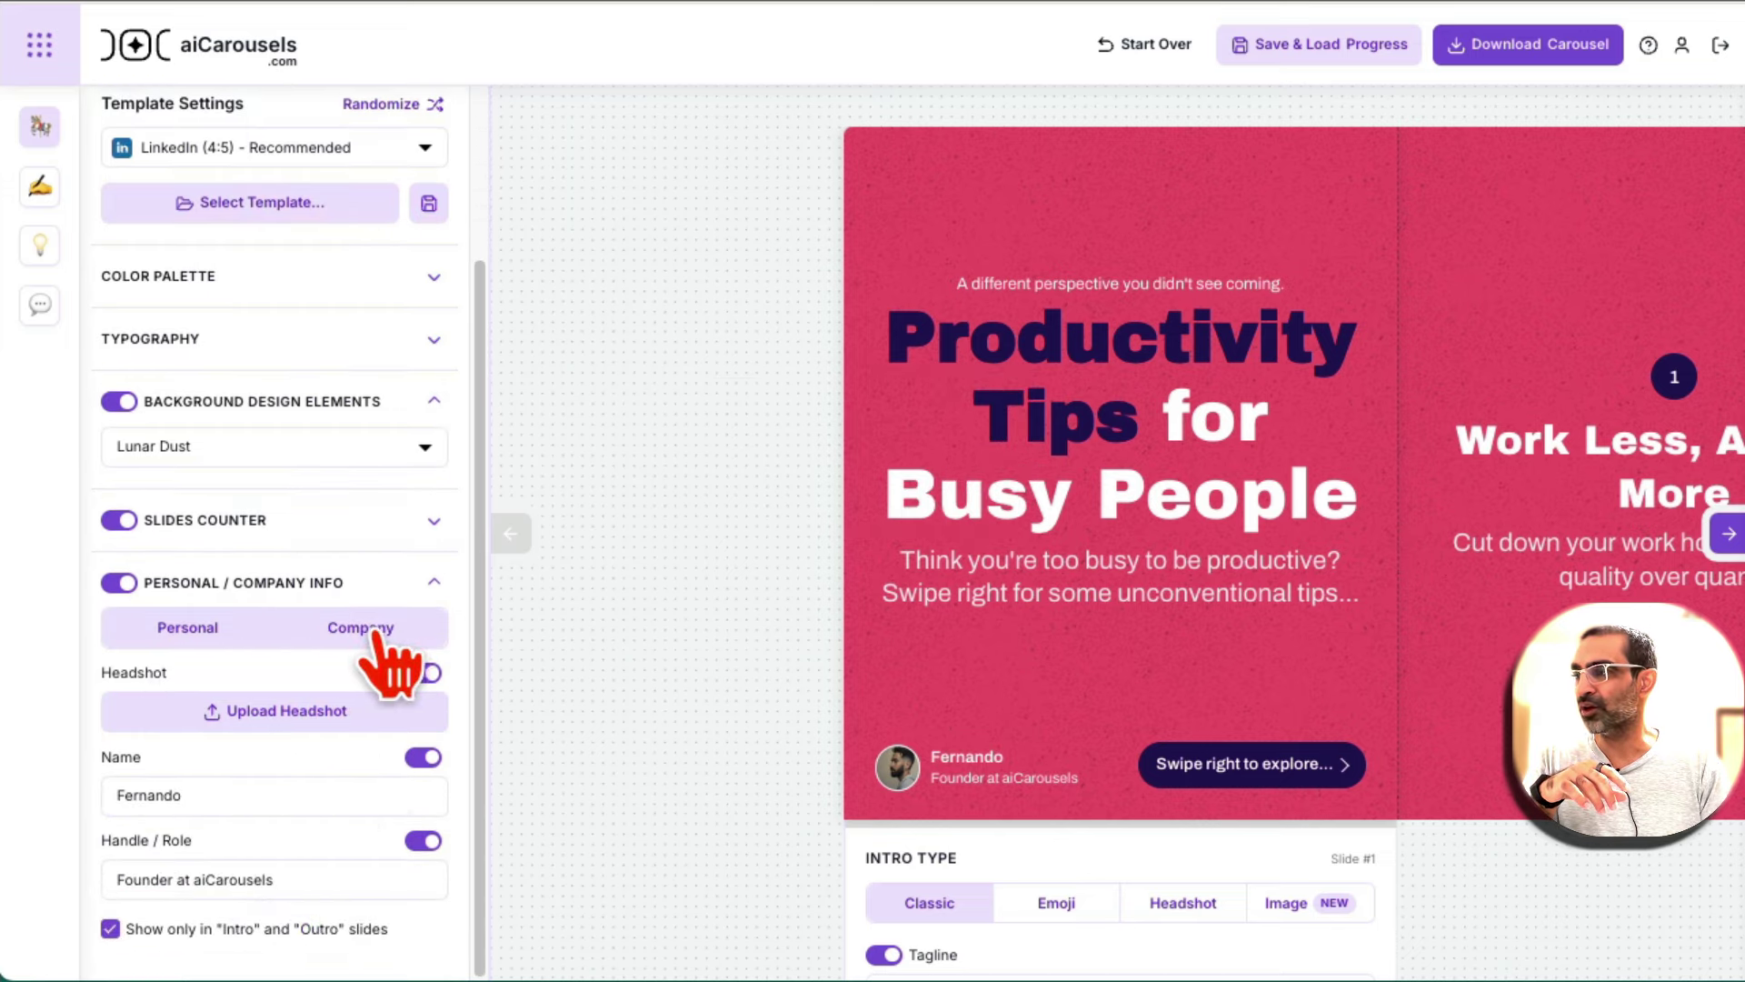
scroll(499, 810, "down", 3)
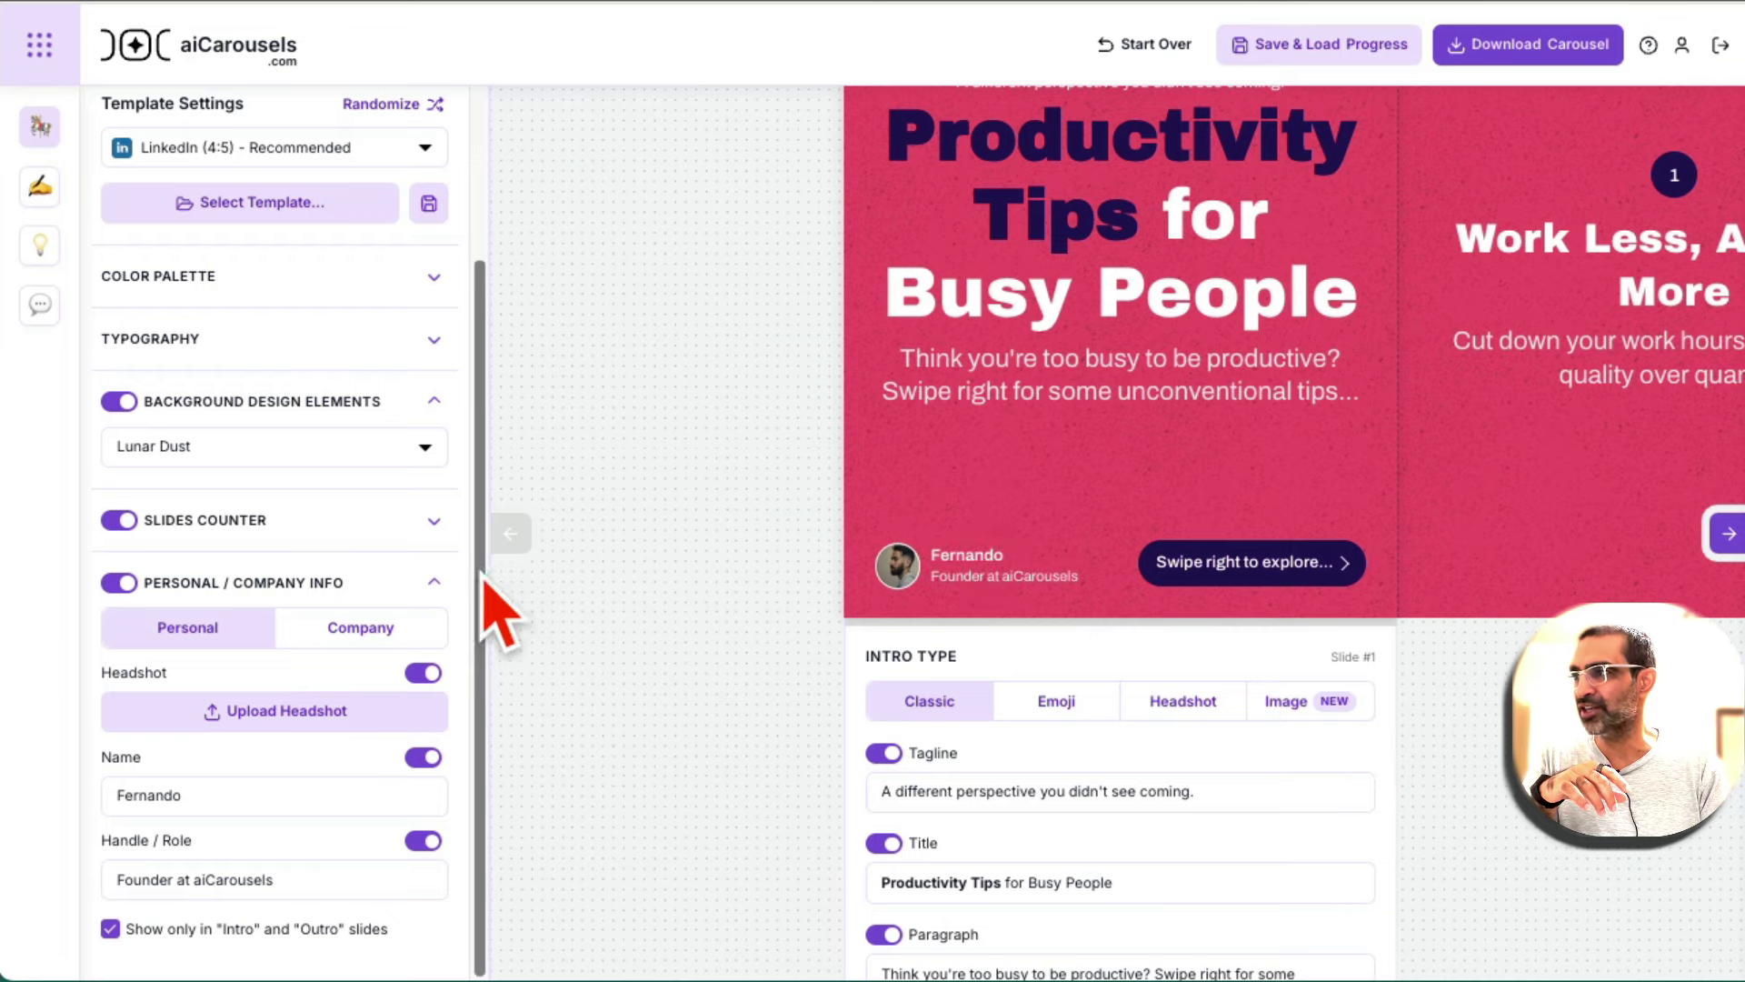
left_click(434, 582)
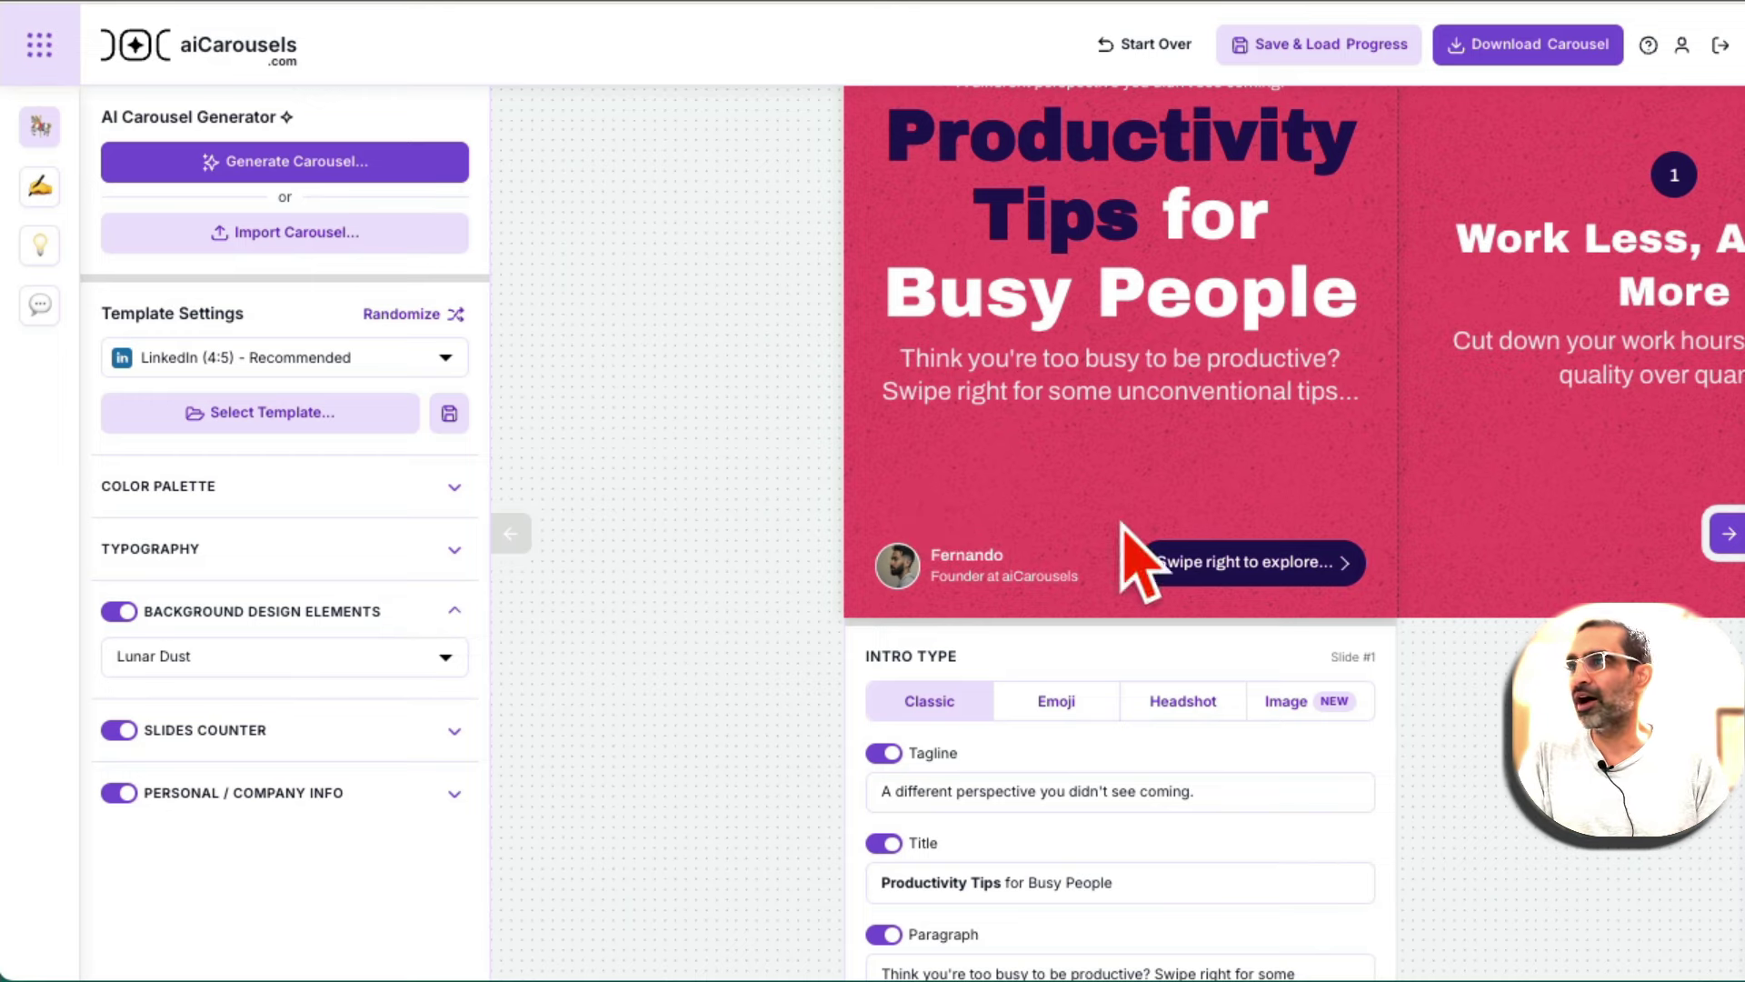
- Navigate the carousel back to the title slide
left_click(1500, 461)
left_click(1477, 464)
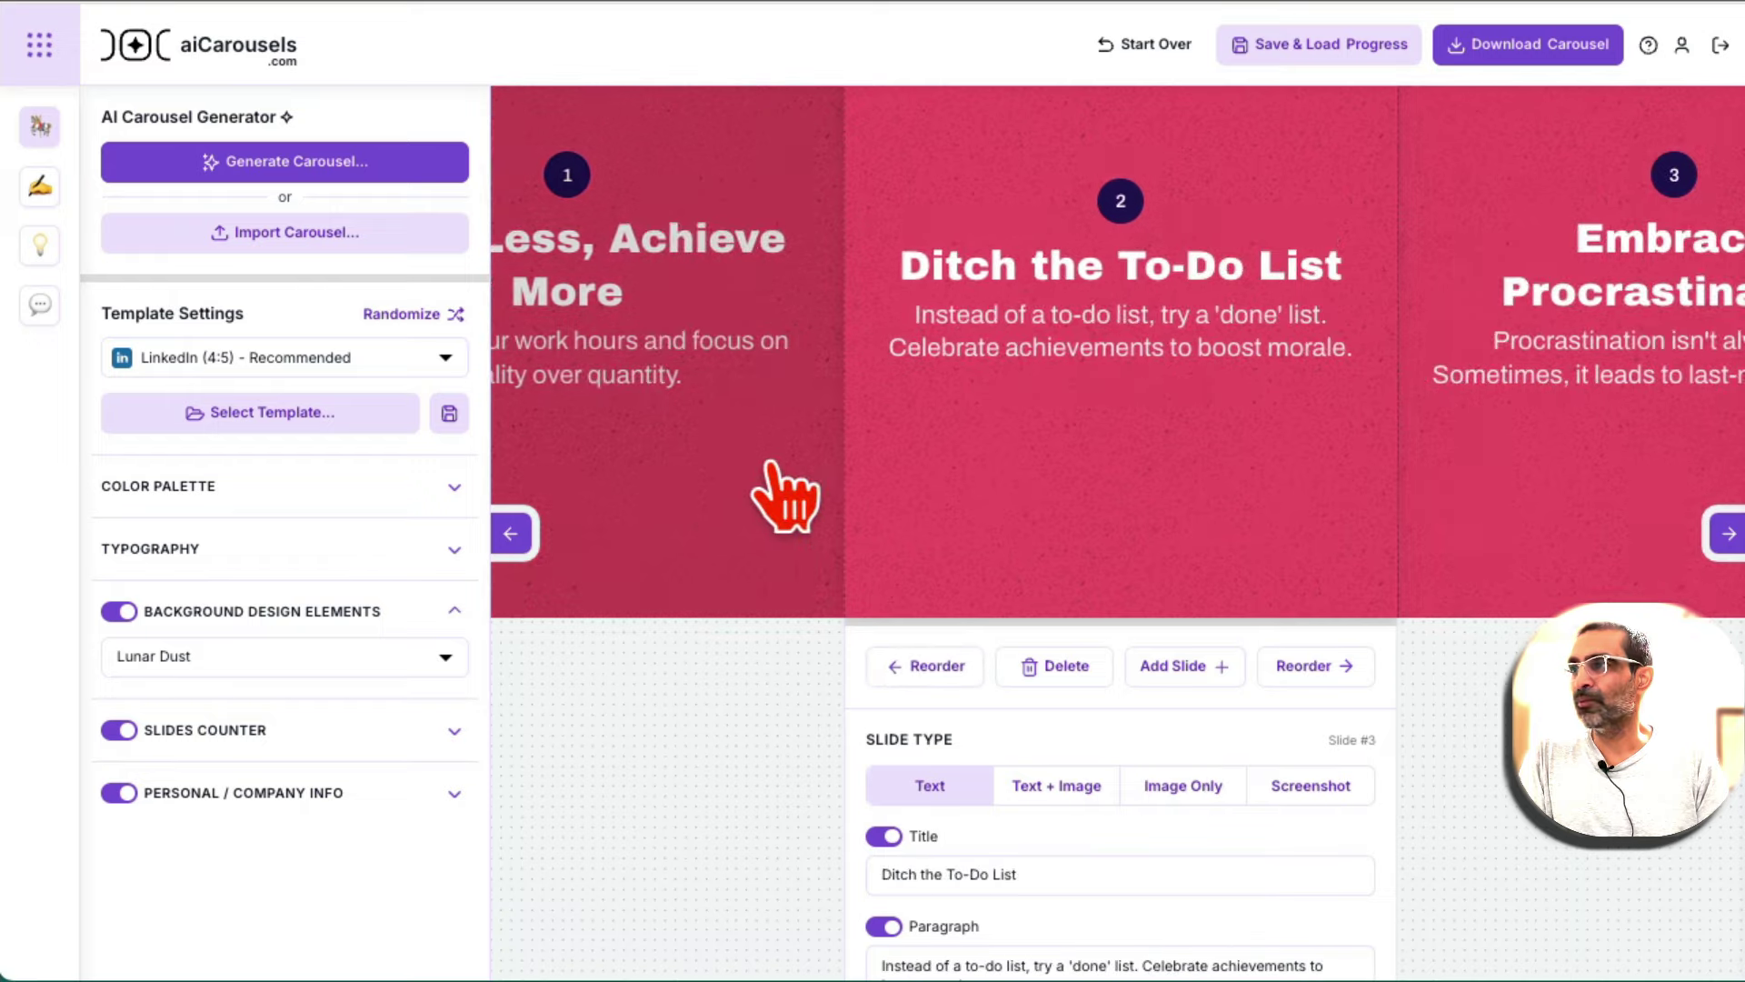
left_click(720, 469)
left_click(718, 469)
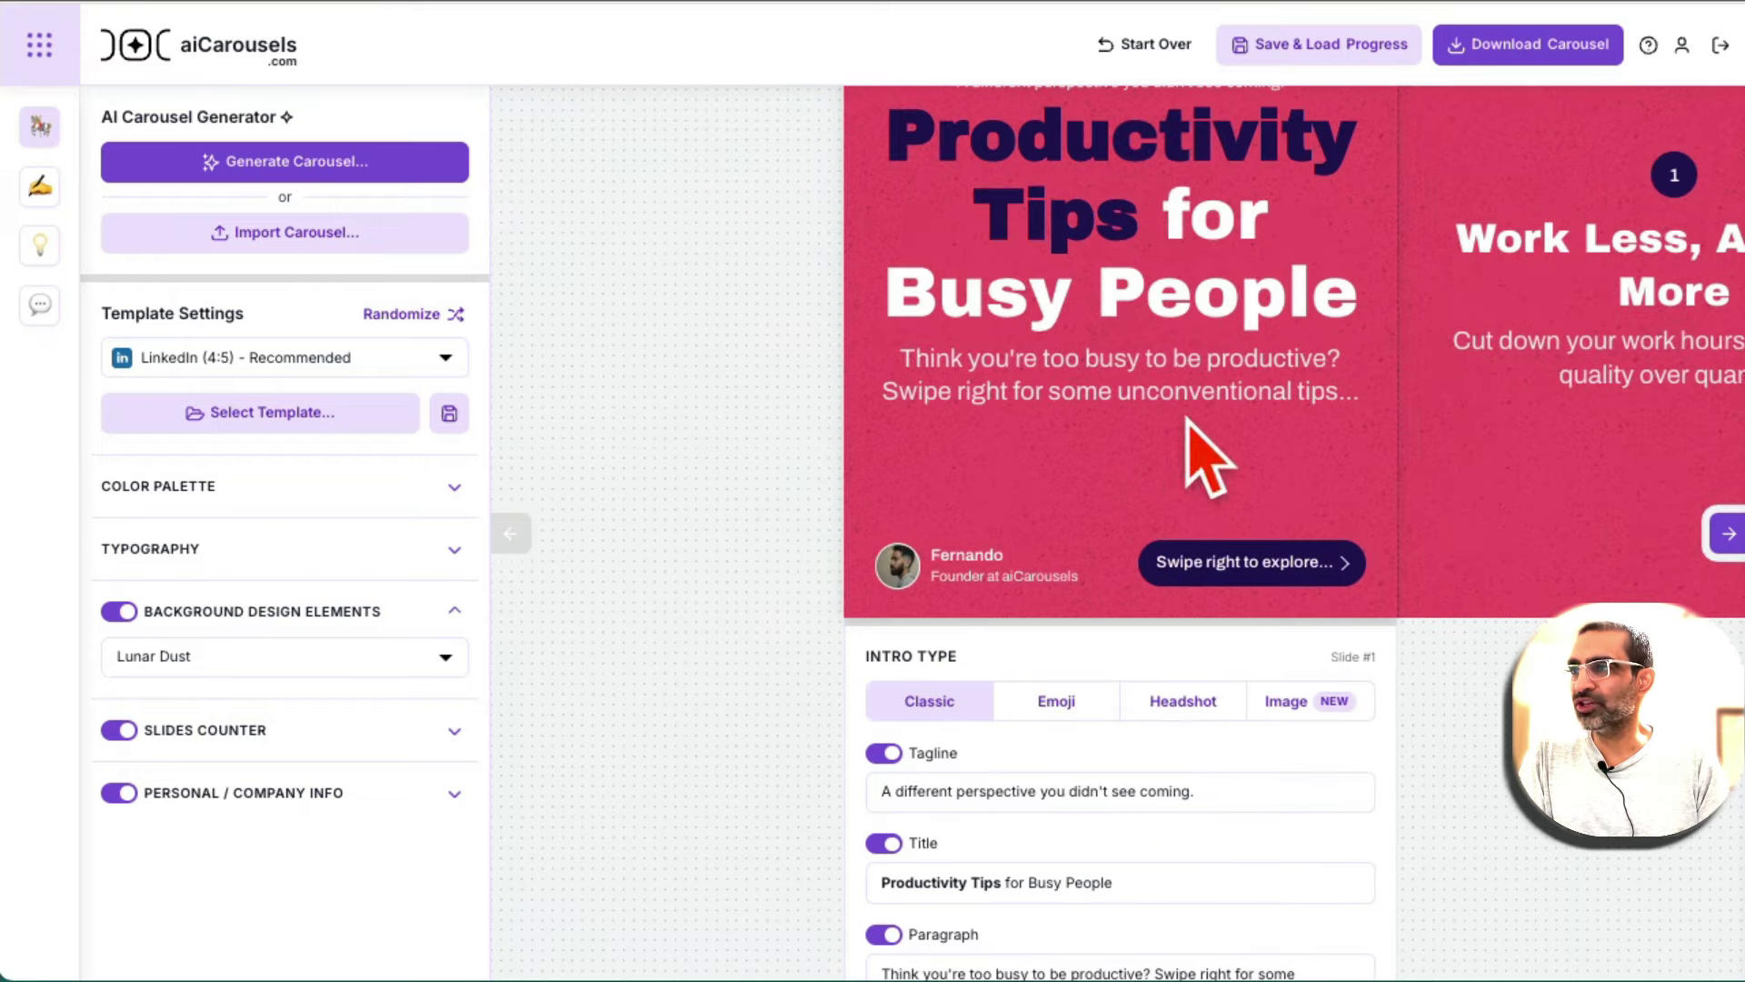
scroll(1052, 282, "down", 3)
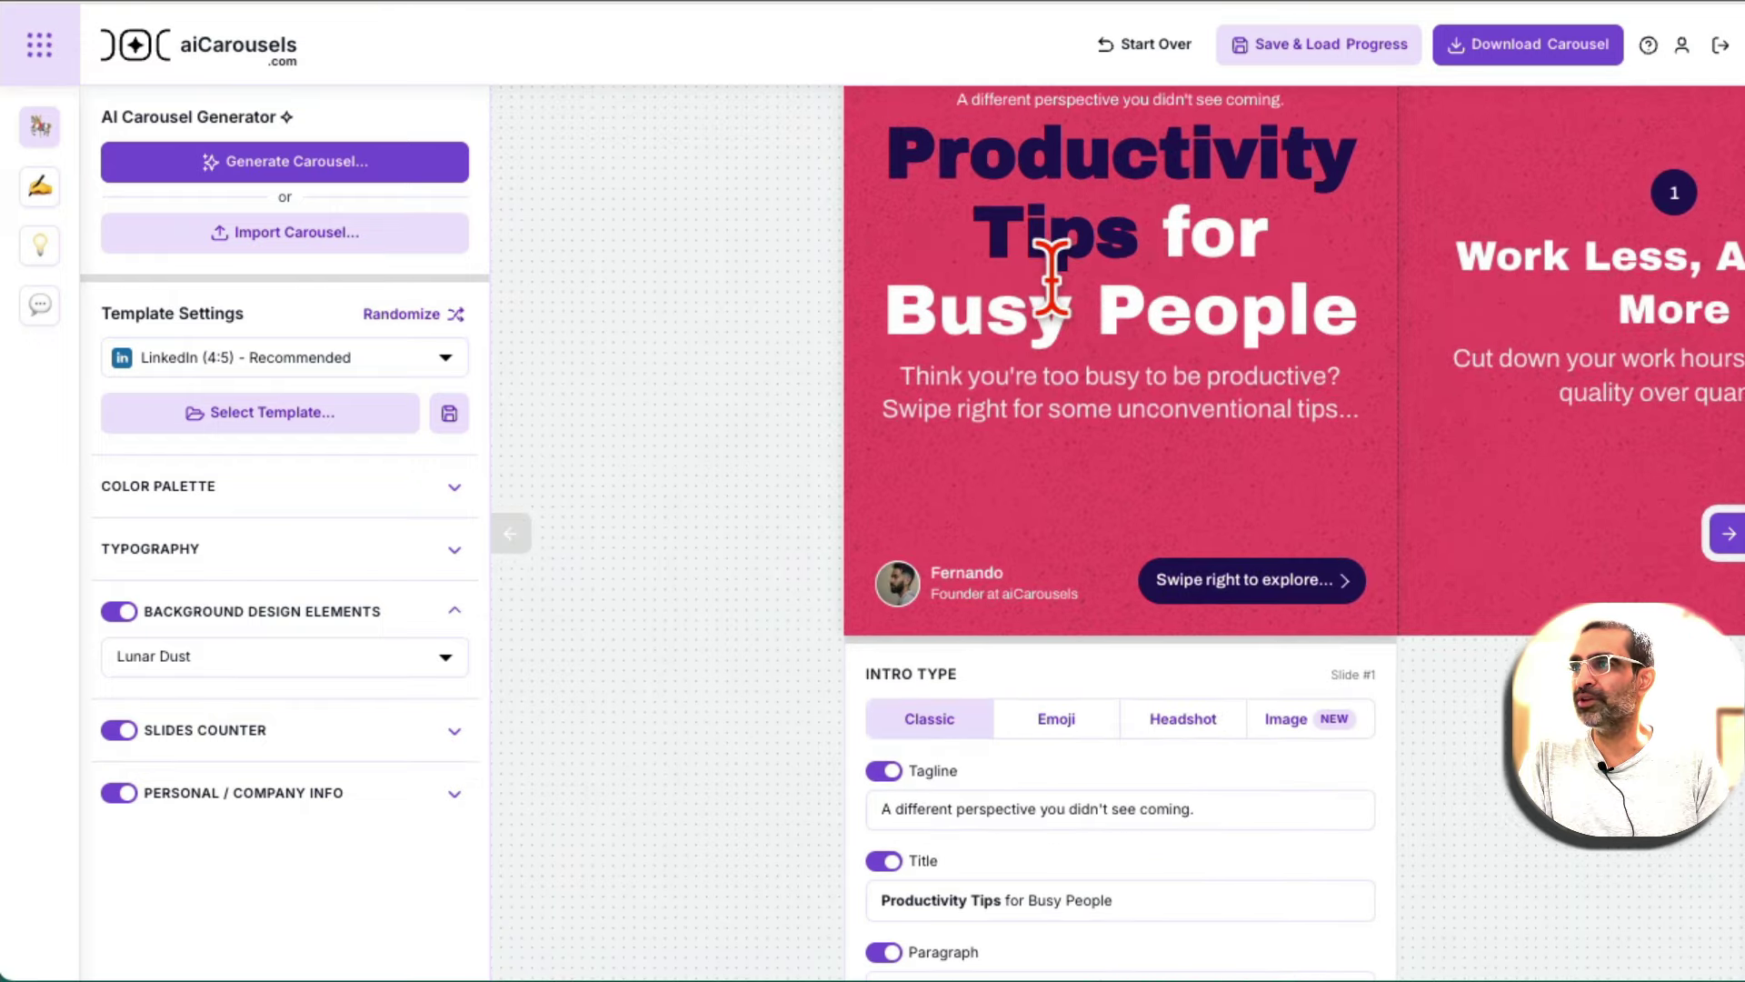
scroll(1124, 571, "up", 2)
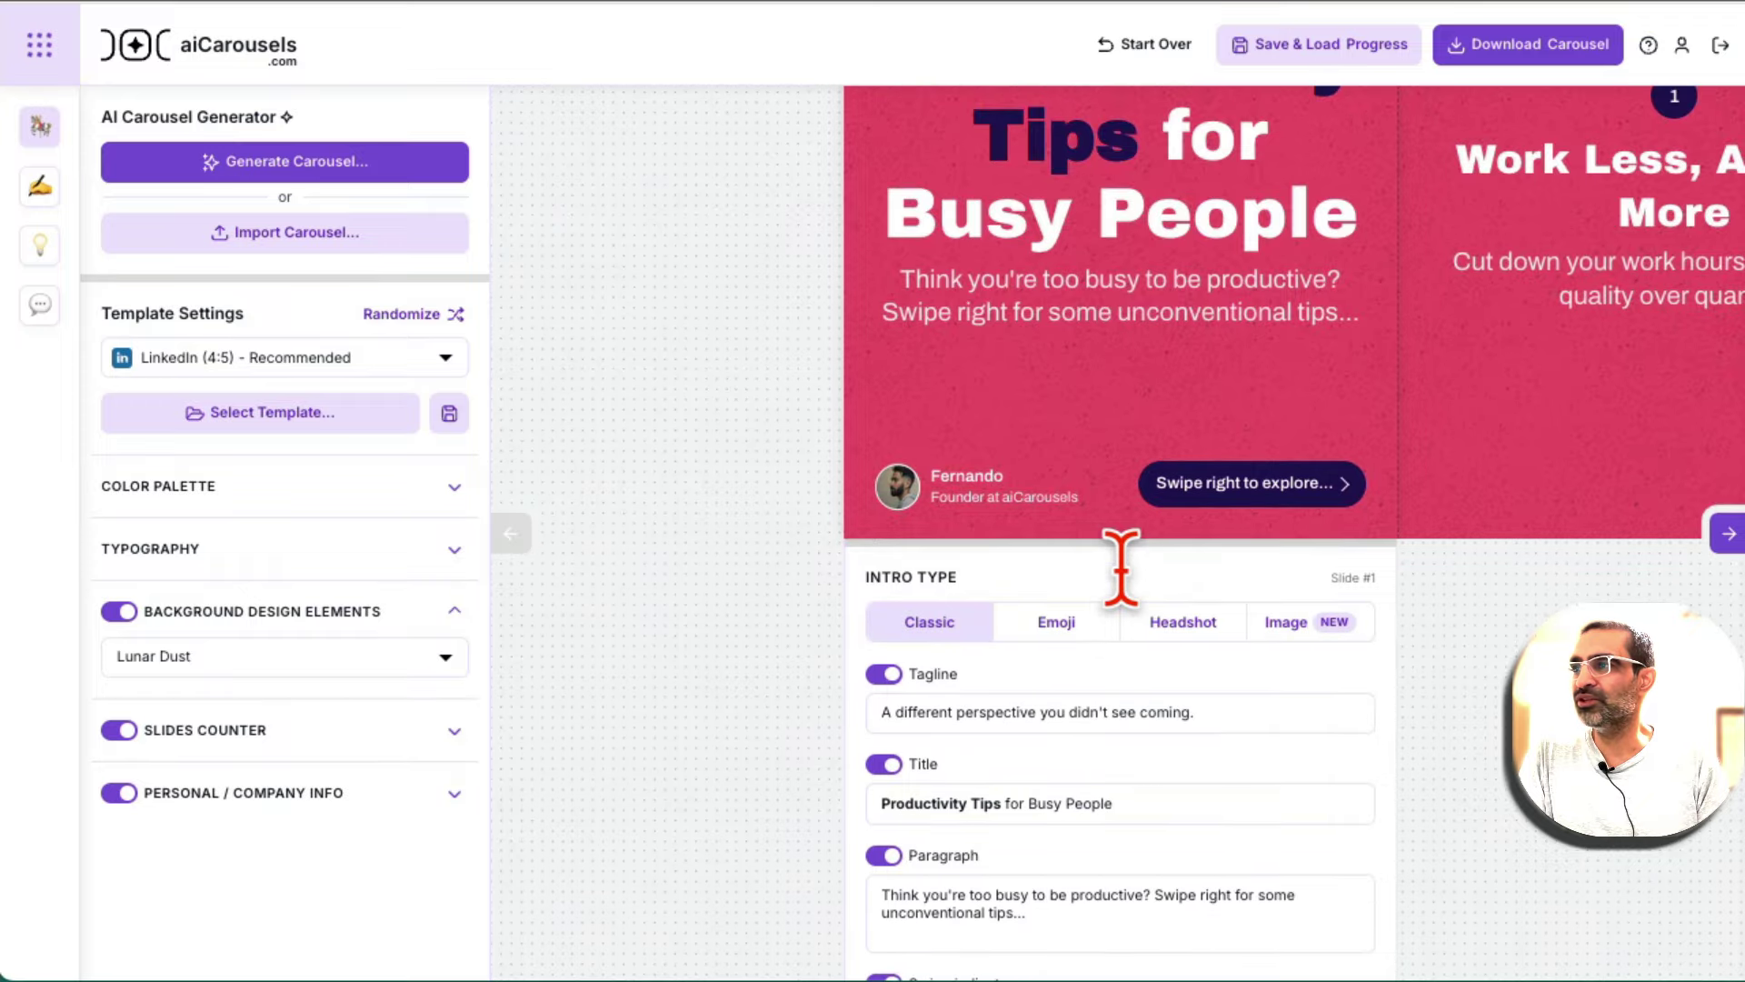
scroll(1182, 682, "up", 1)
scroll(1191, 693, "up", 1)
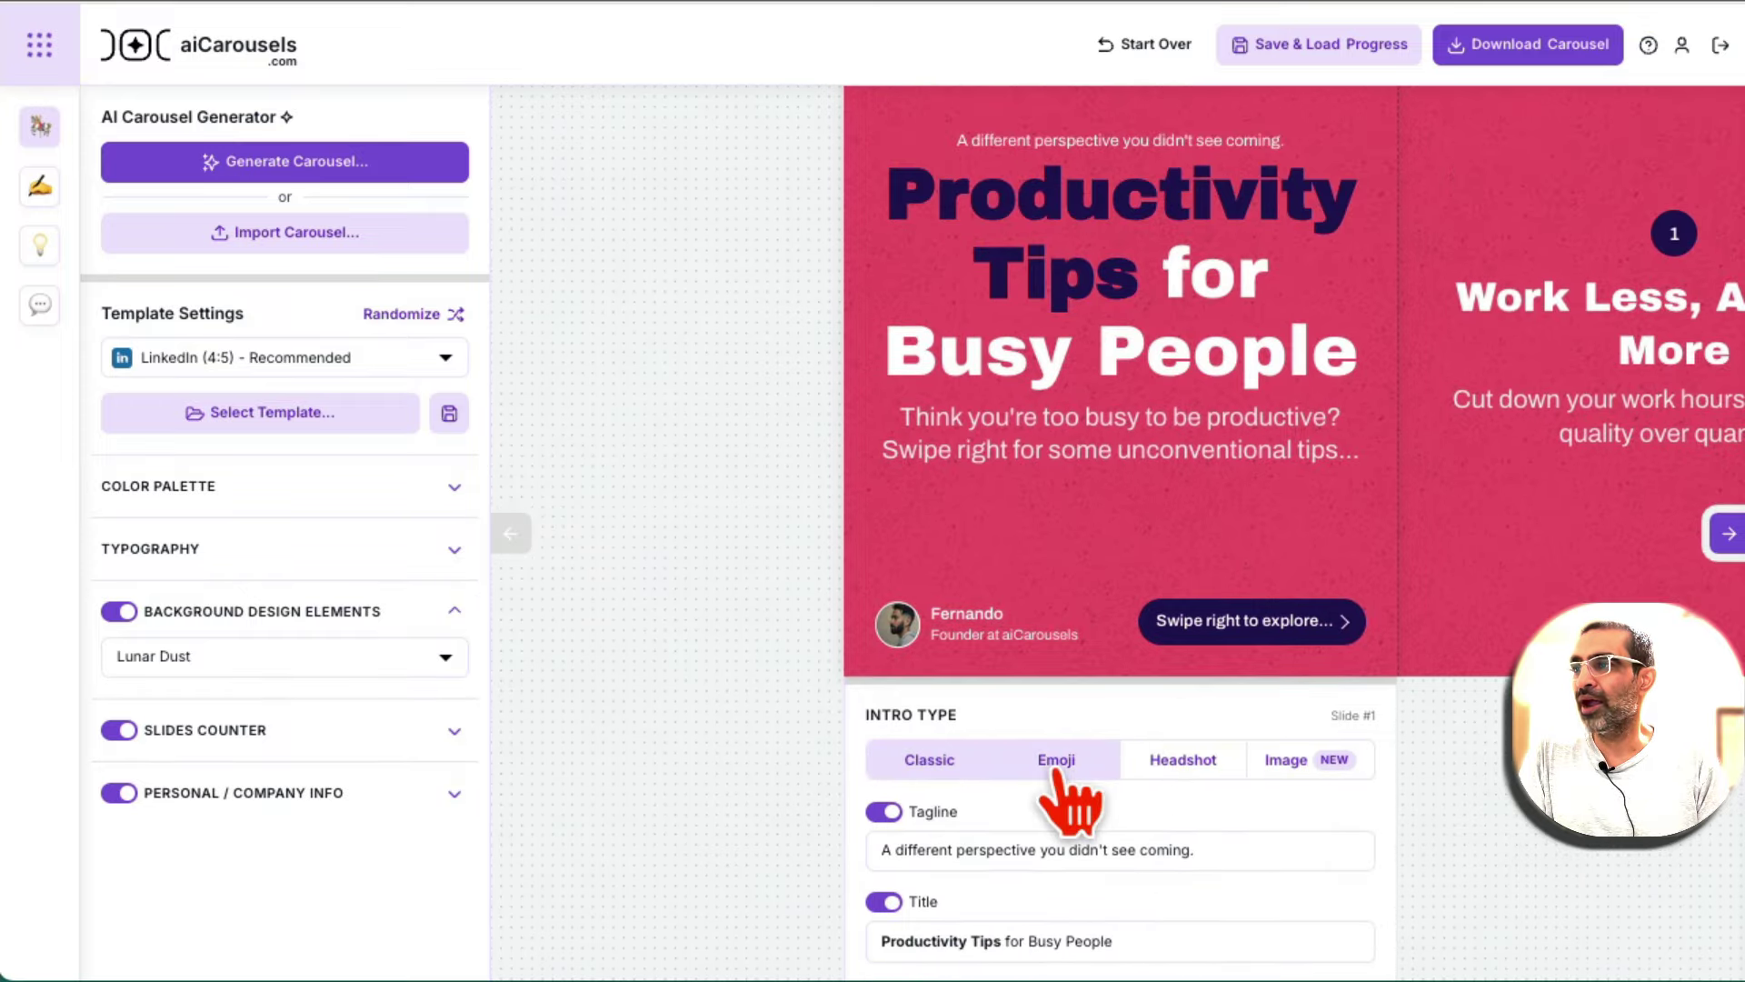
- Preview the Emoji, Headshot and Image intro styles, then set the cover back to Classic
left_click(1054, 769)
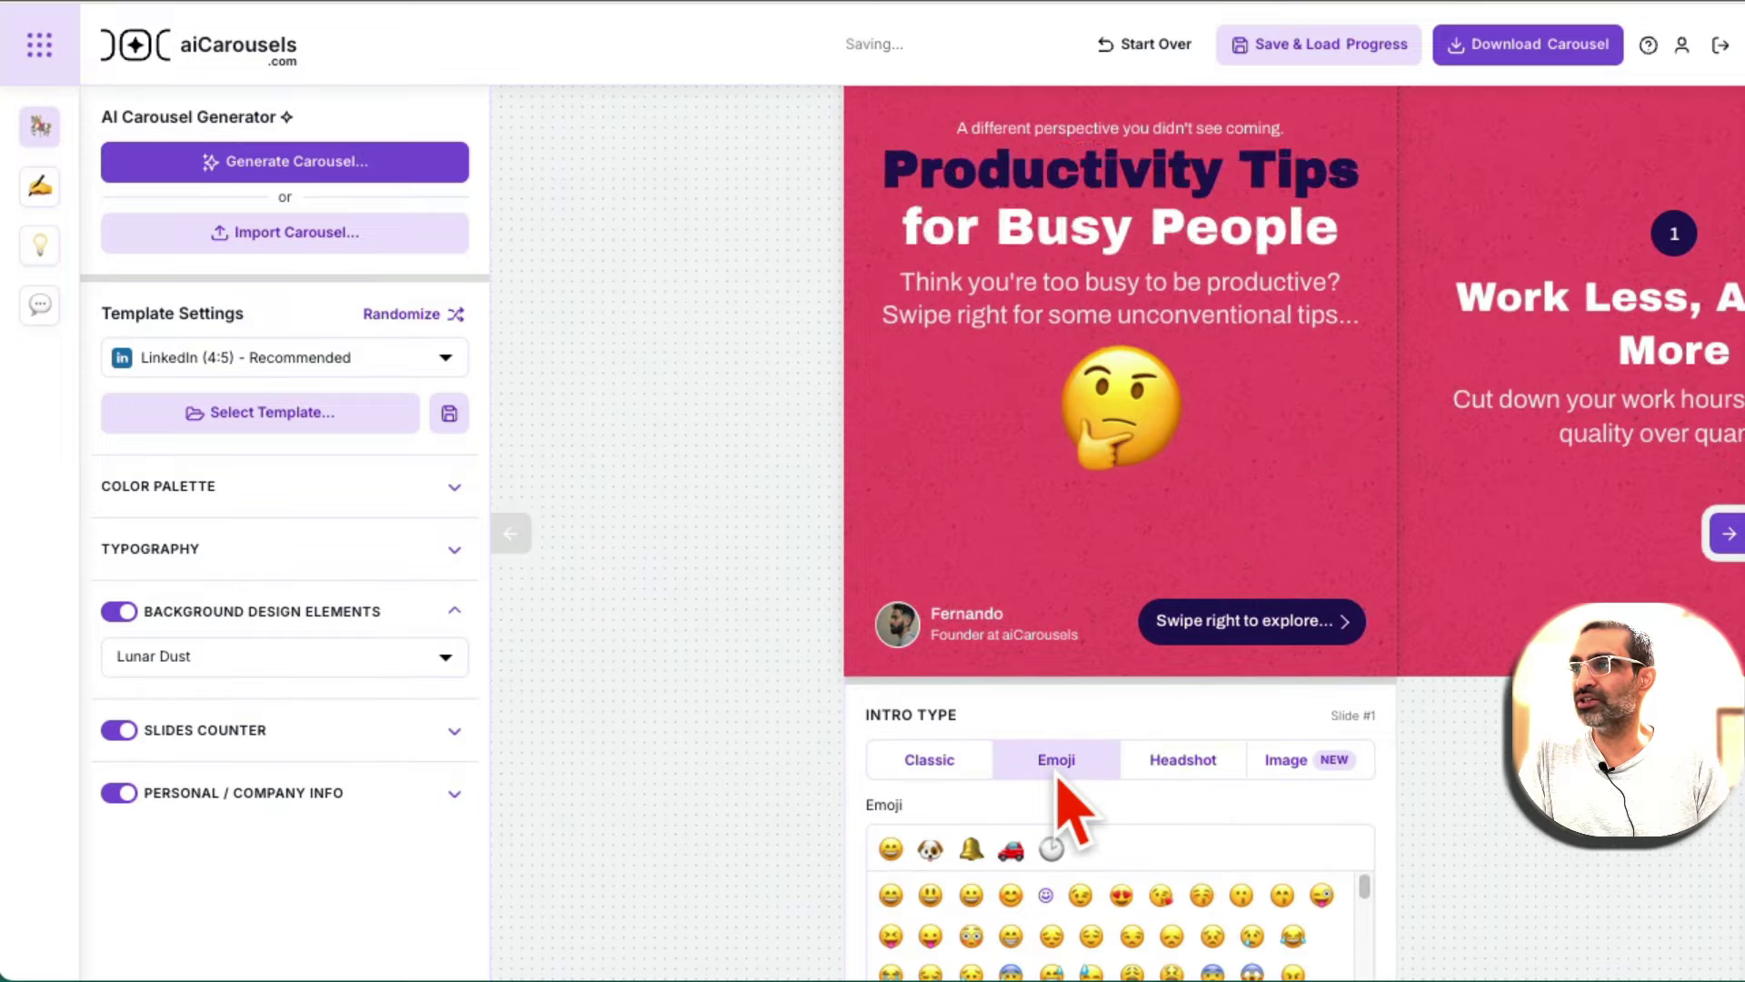
left_click(1170, 772)
scroll(1130, 494, "up", 1)
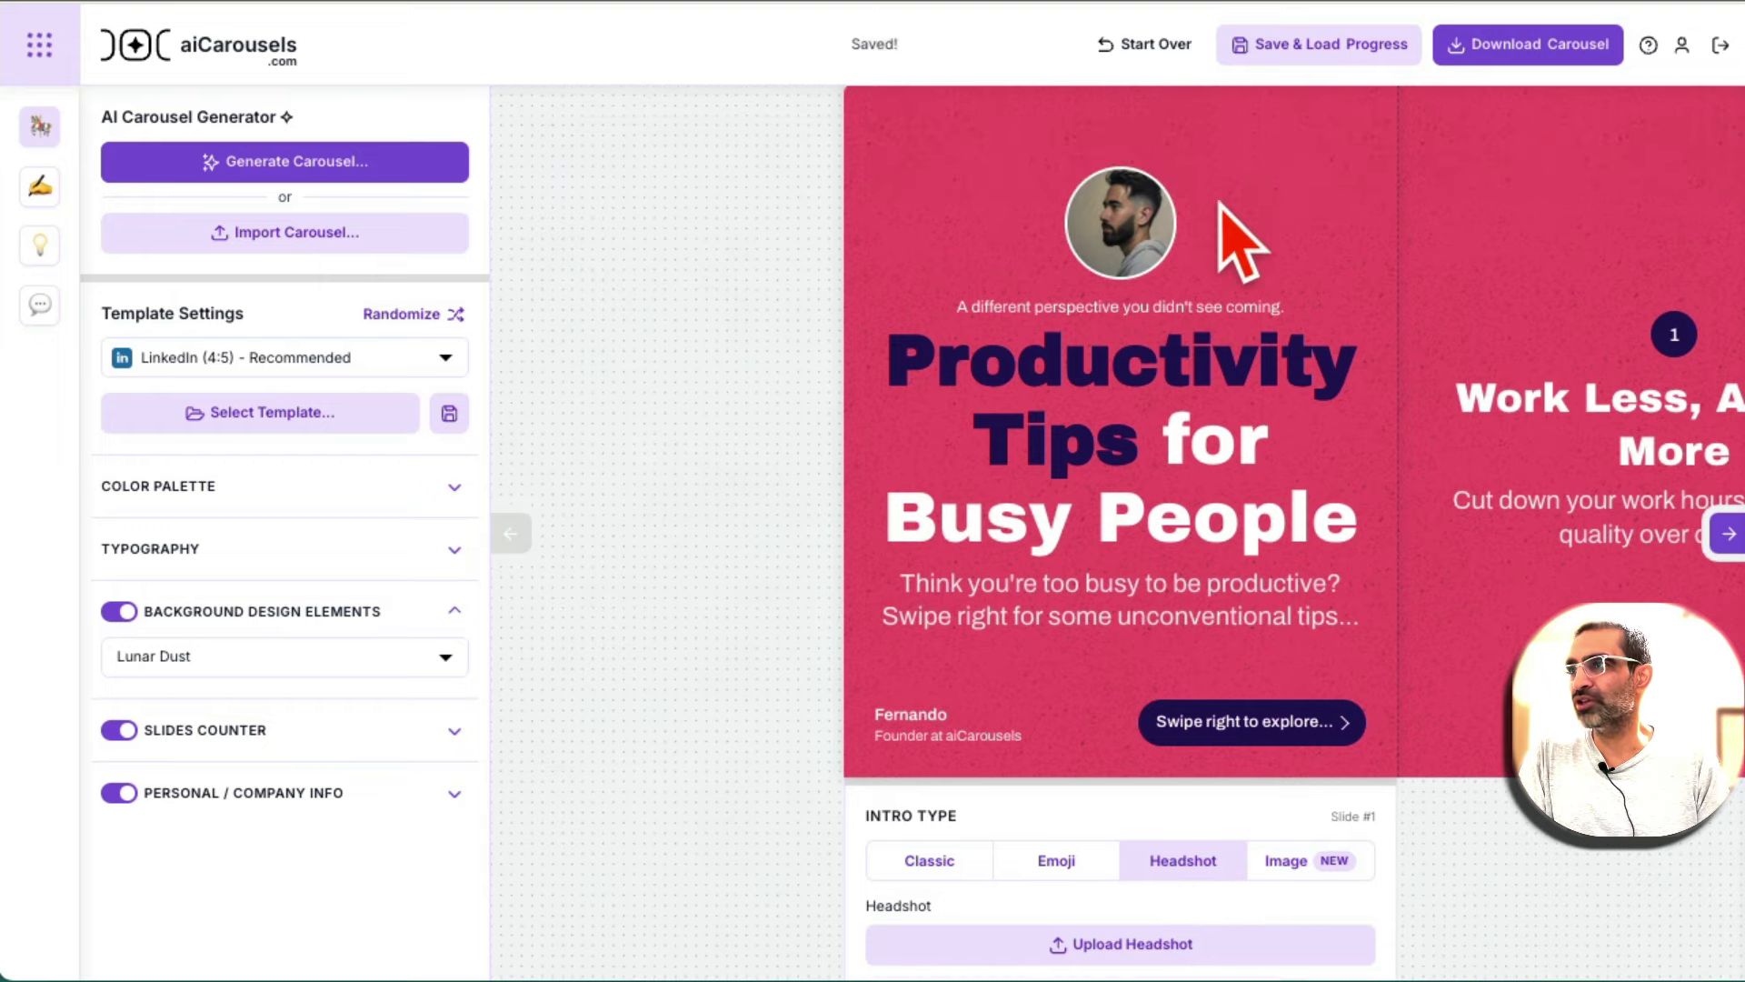
scroll(1155, 607, "down", 2)
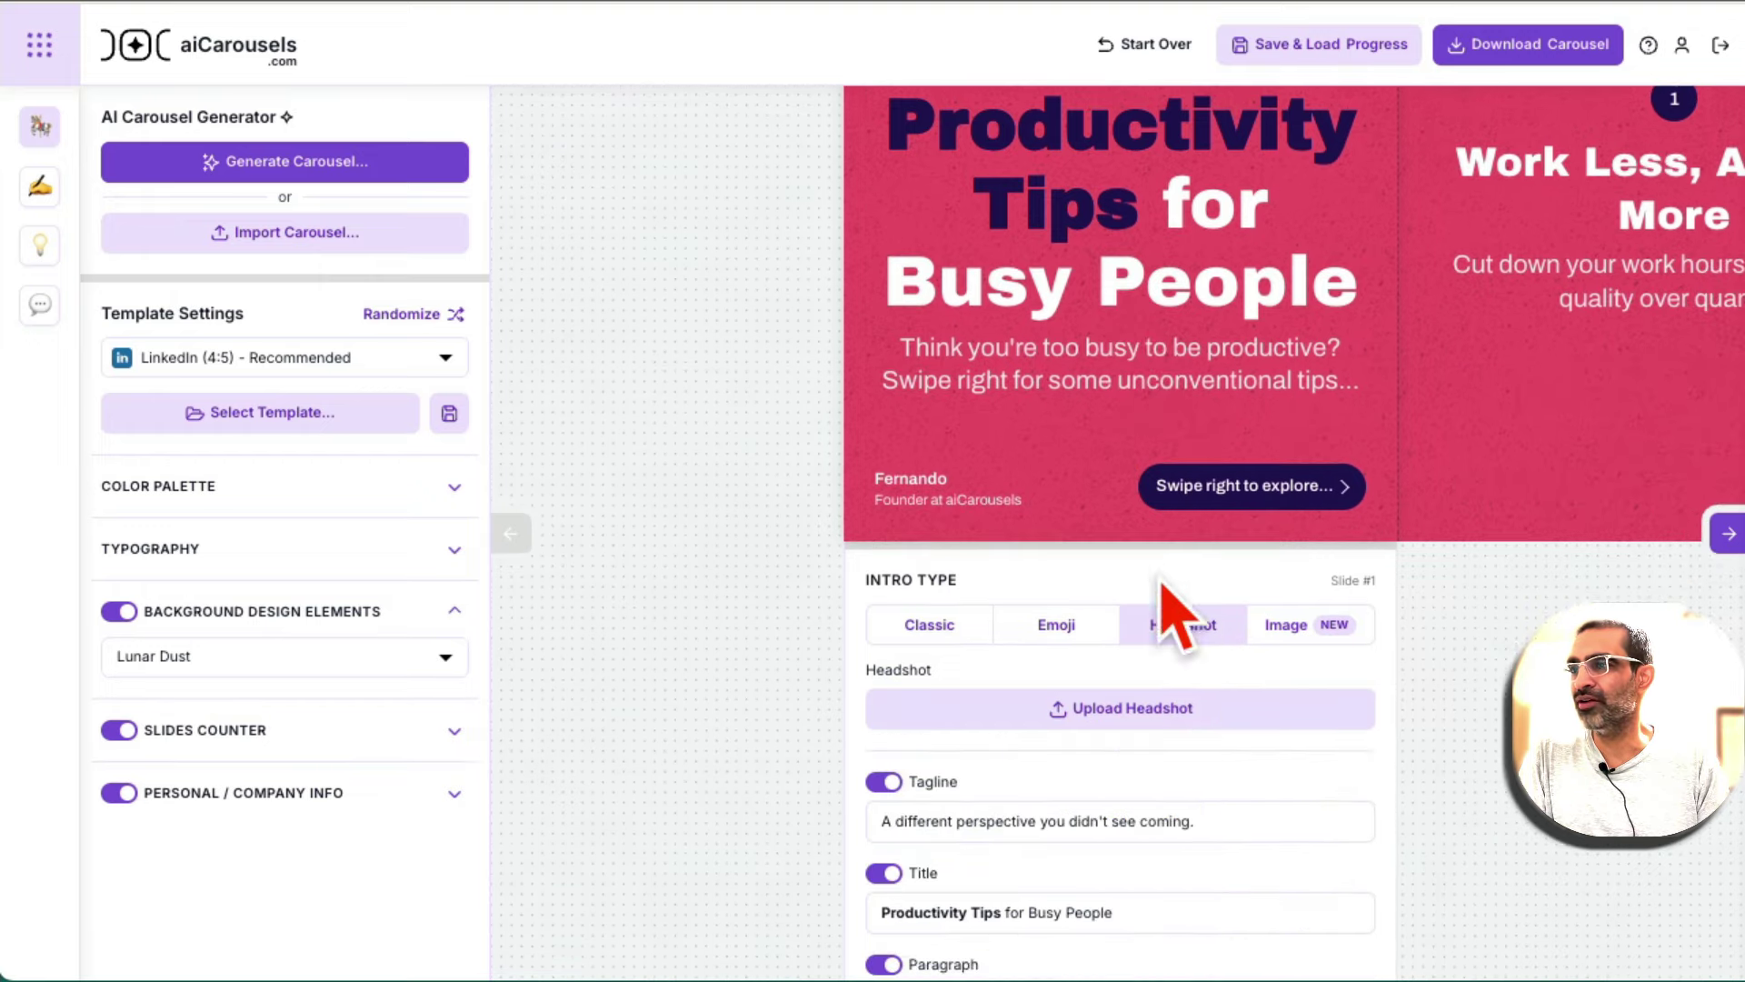
left_click(1309, 625)
scroll(1337, 718, "up", 1)
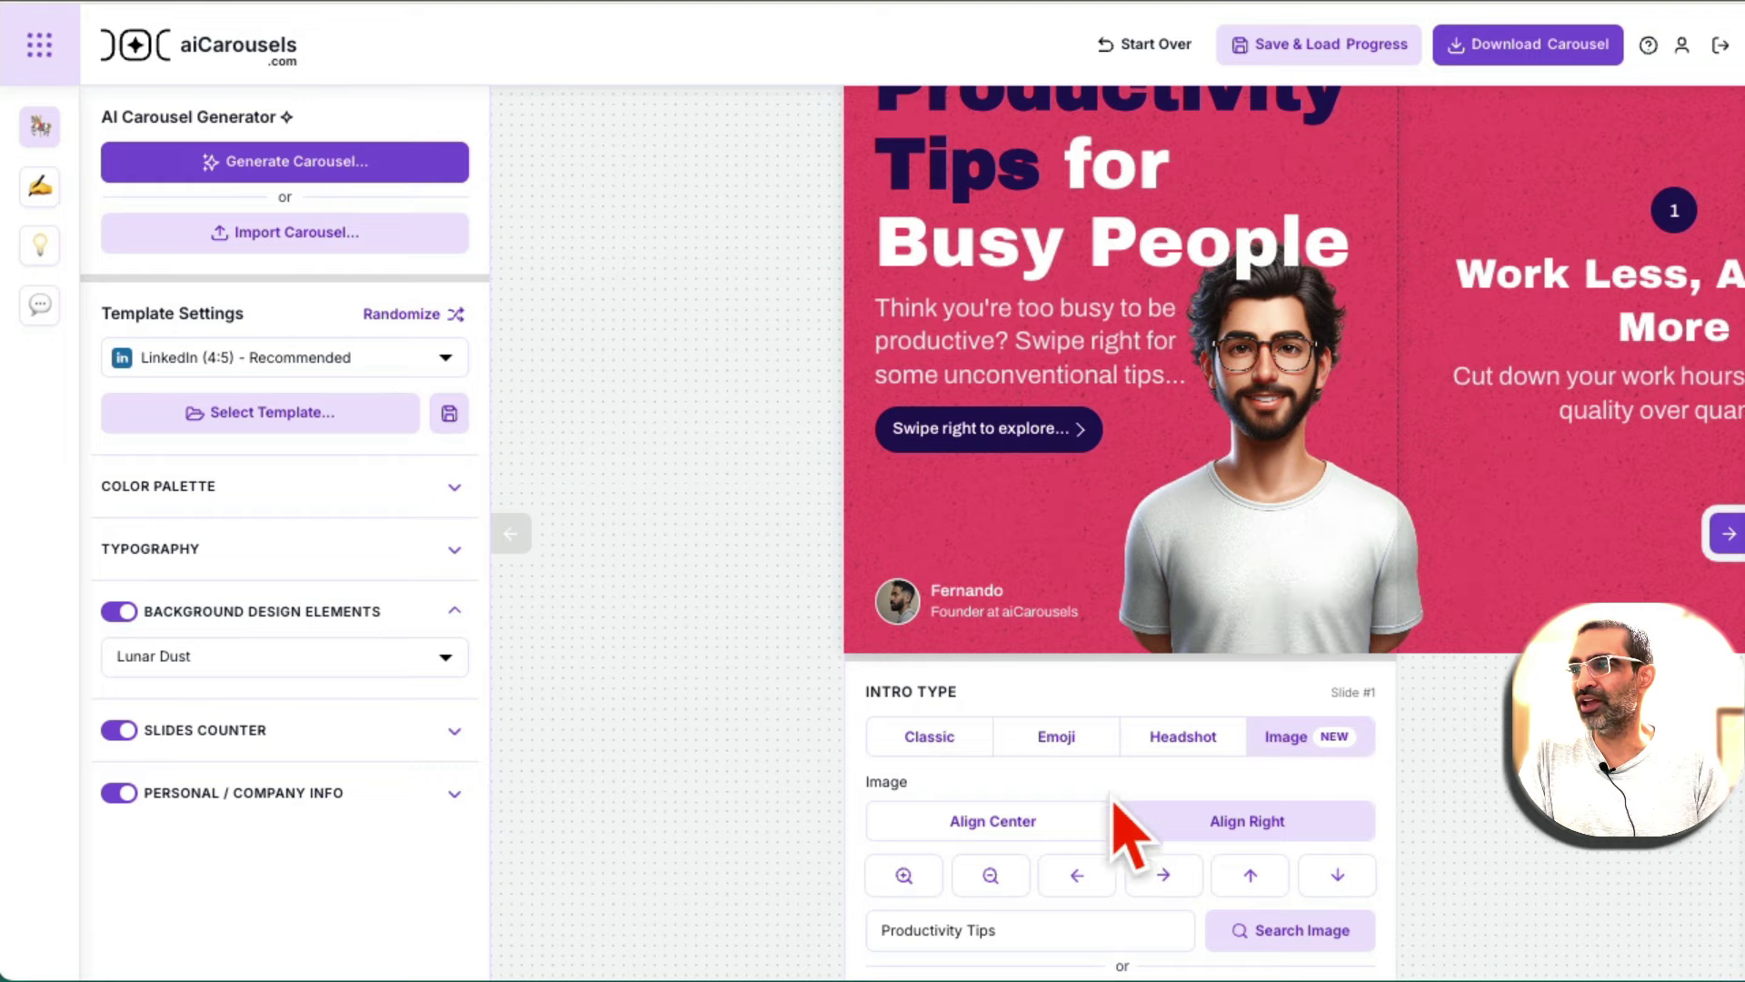
left_click(900, 741)
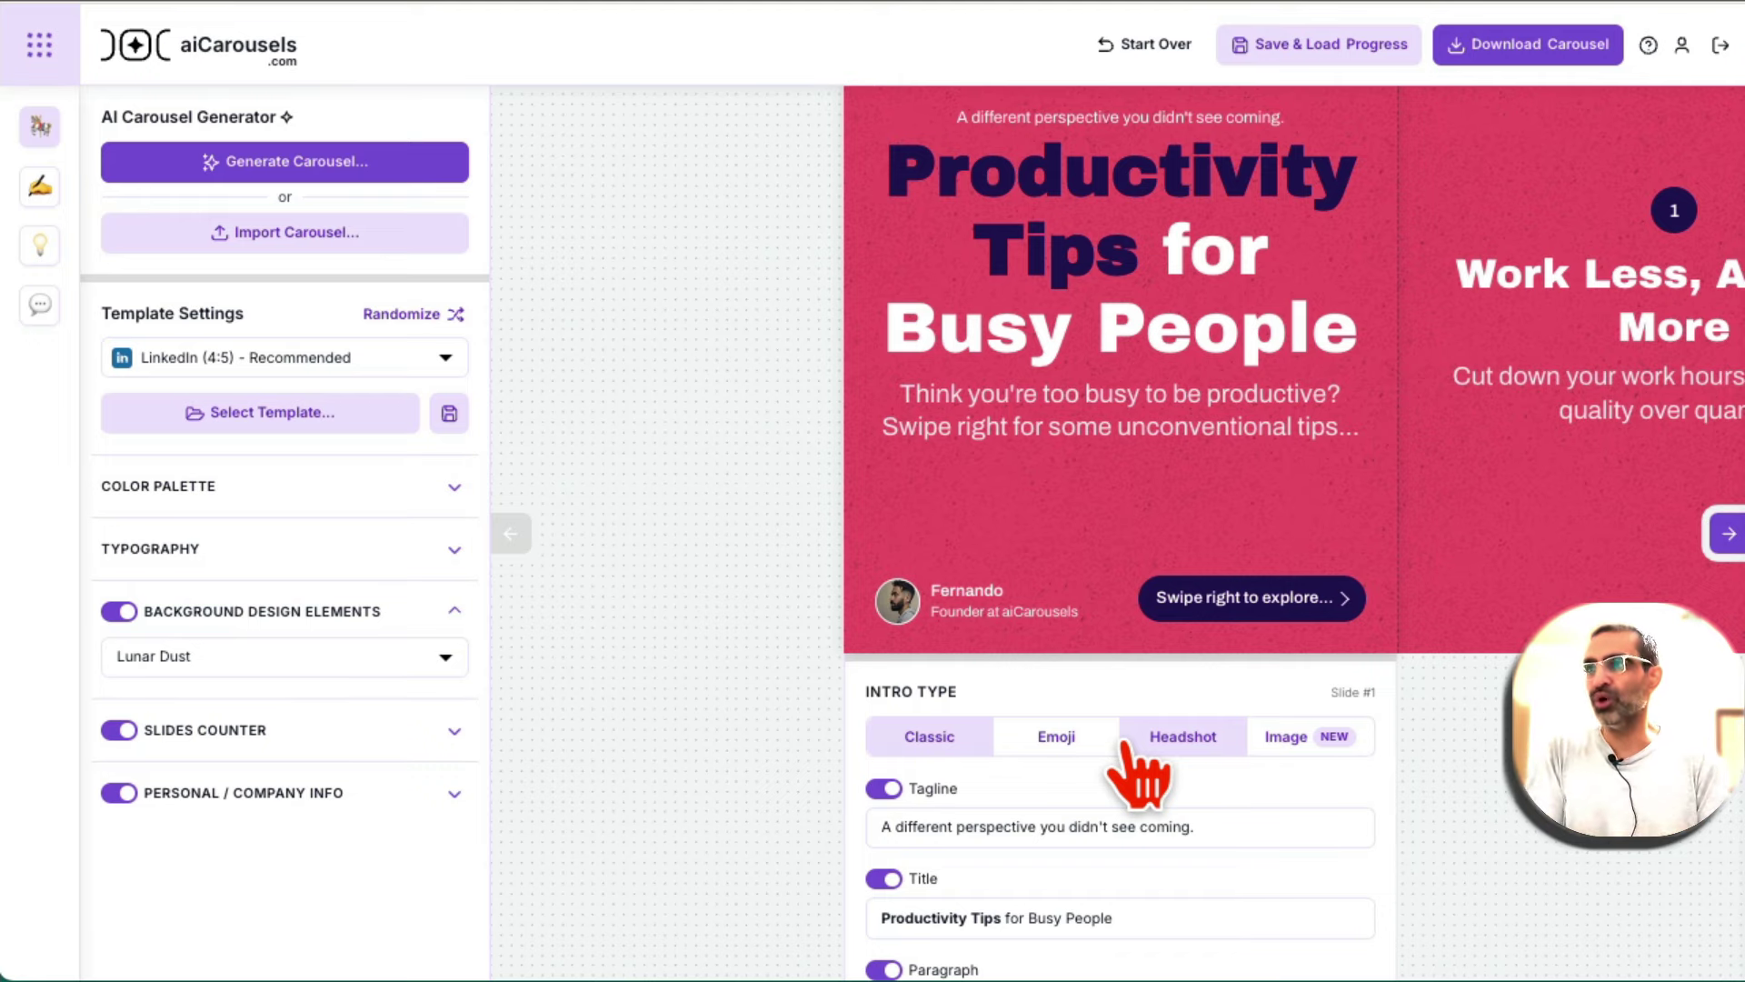
- Shorten the cover tagline with AI Make shorter to 'A surprising perspective.'
scroll(1352, 717, "down", 3)
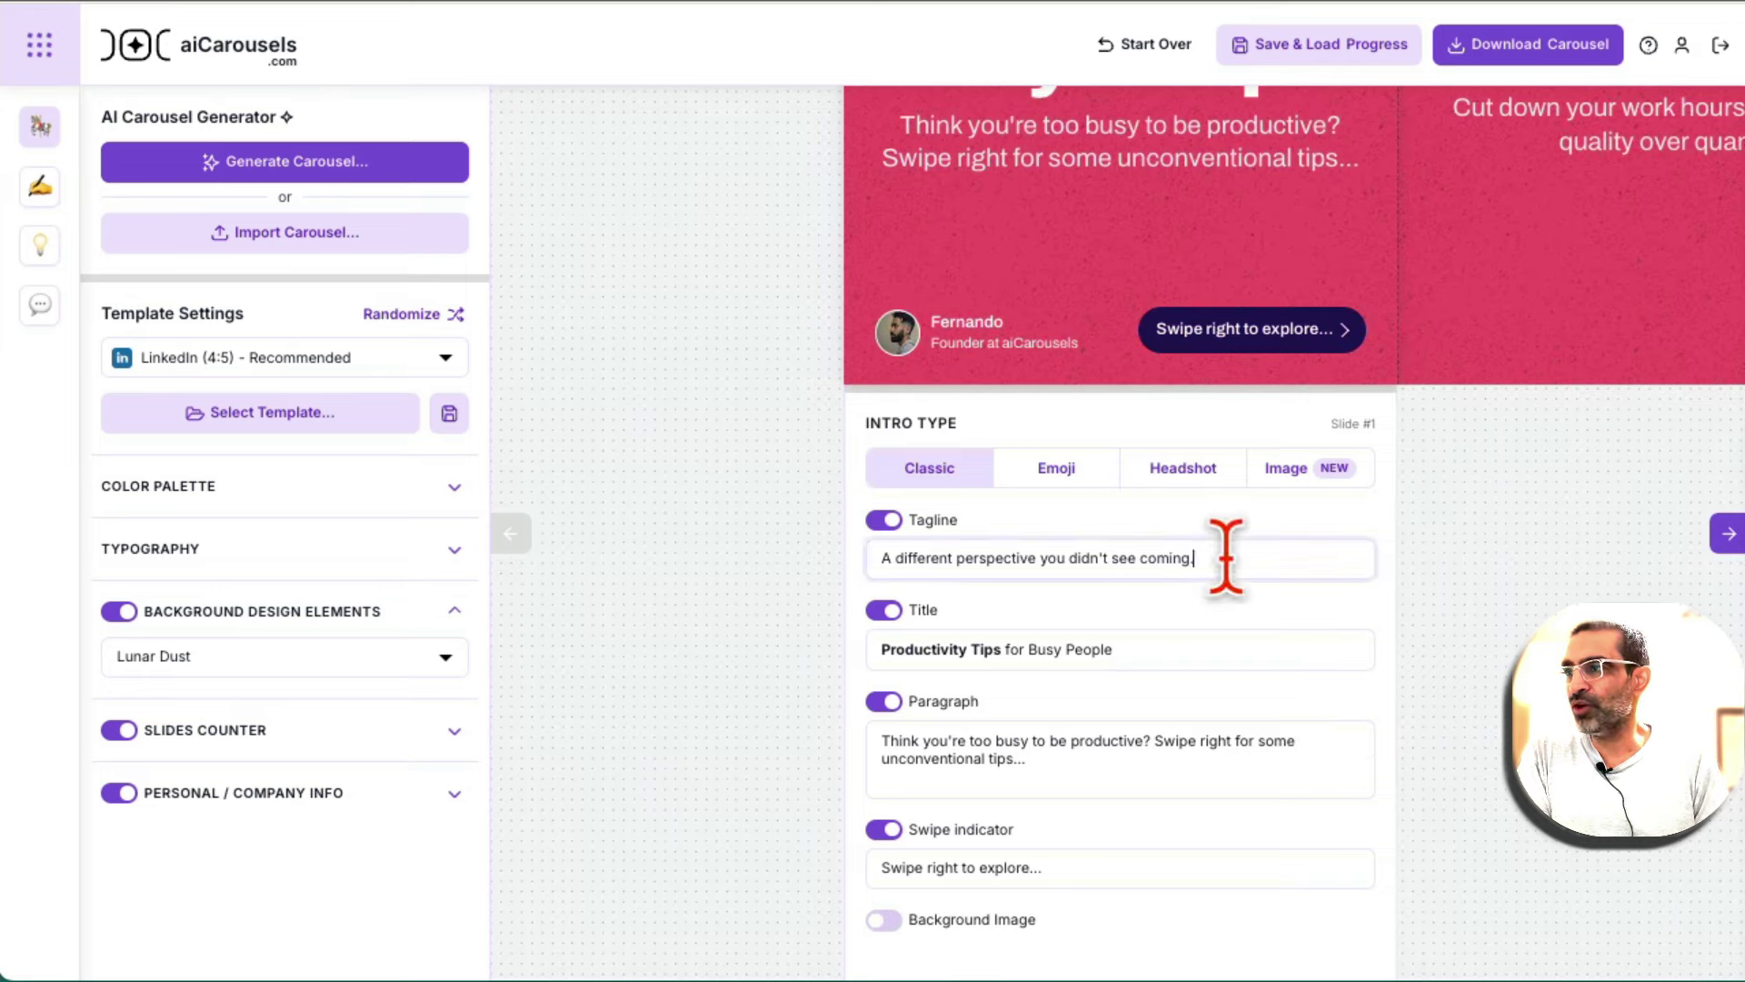
left_click_drag(1227, 549, 871, 557)
right_click(871, 557)
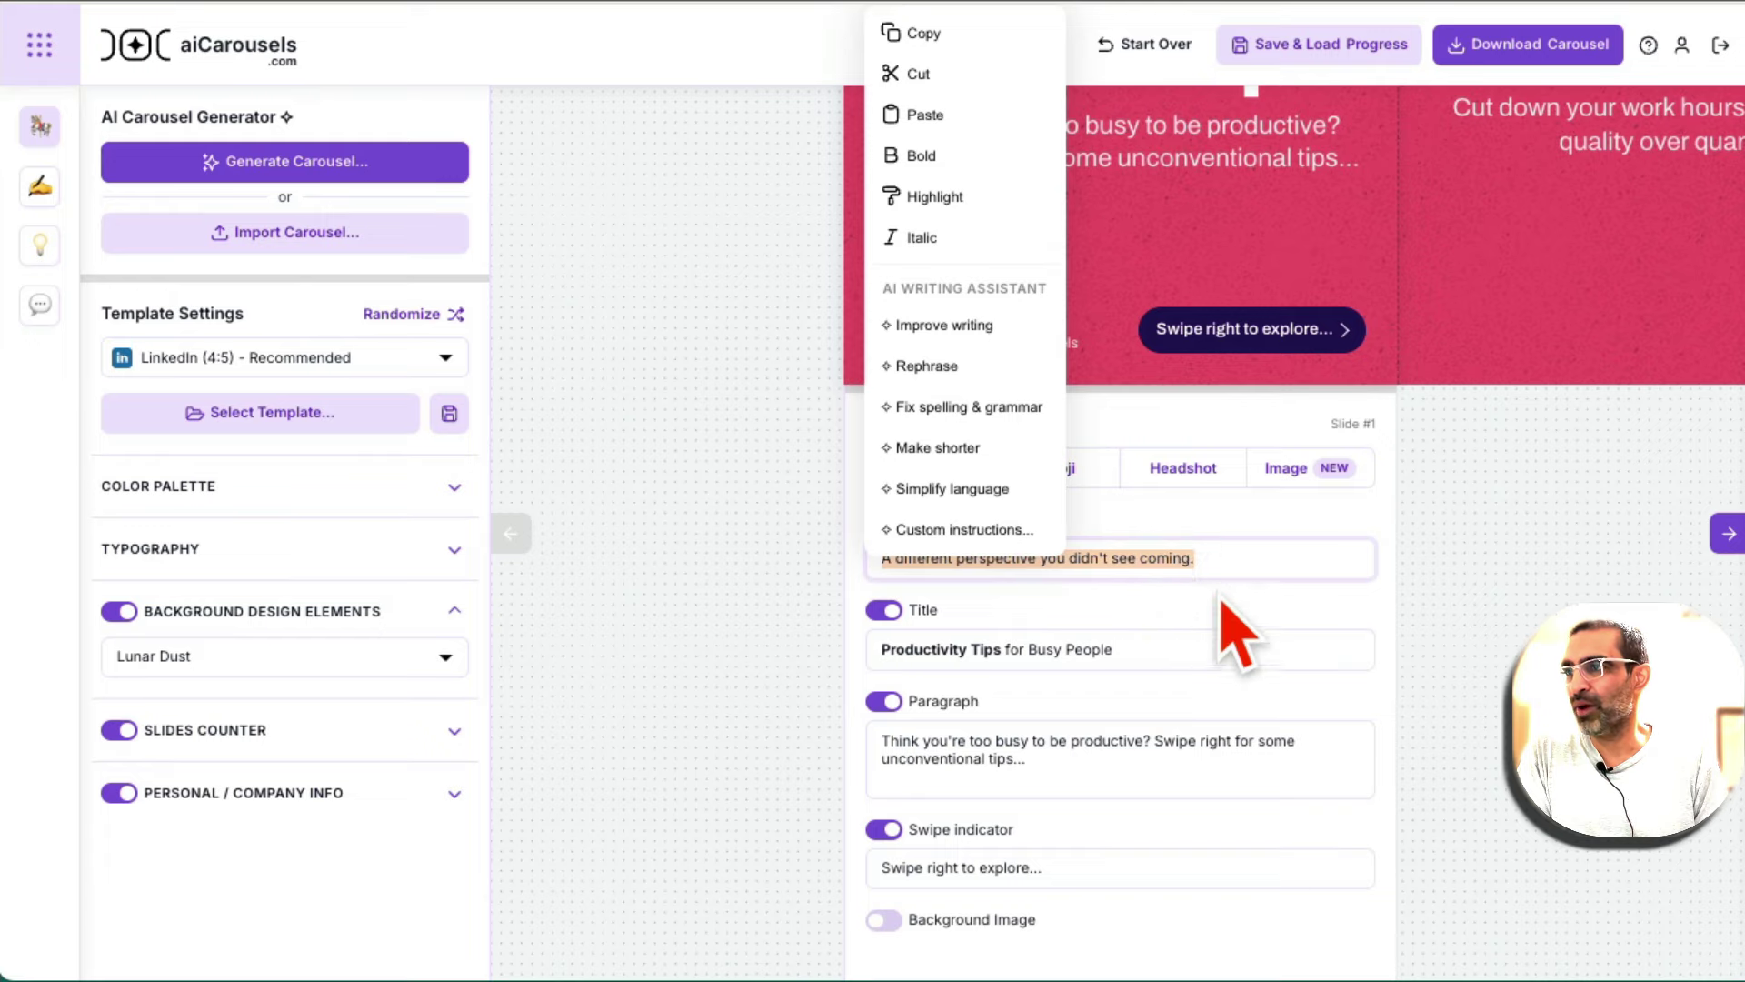
left_click(986, 459)
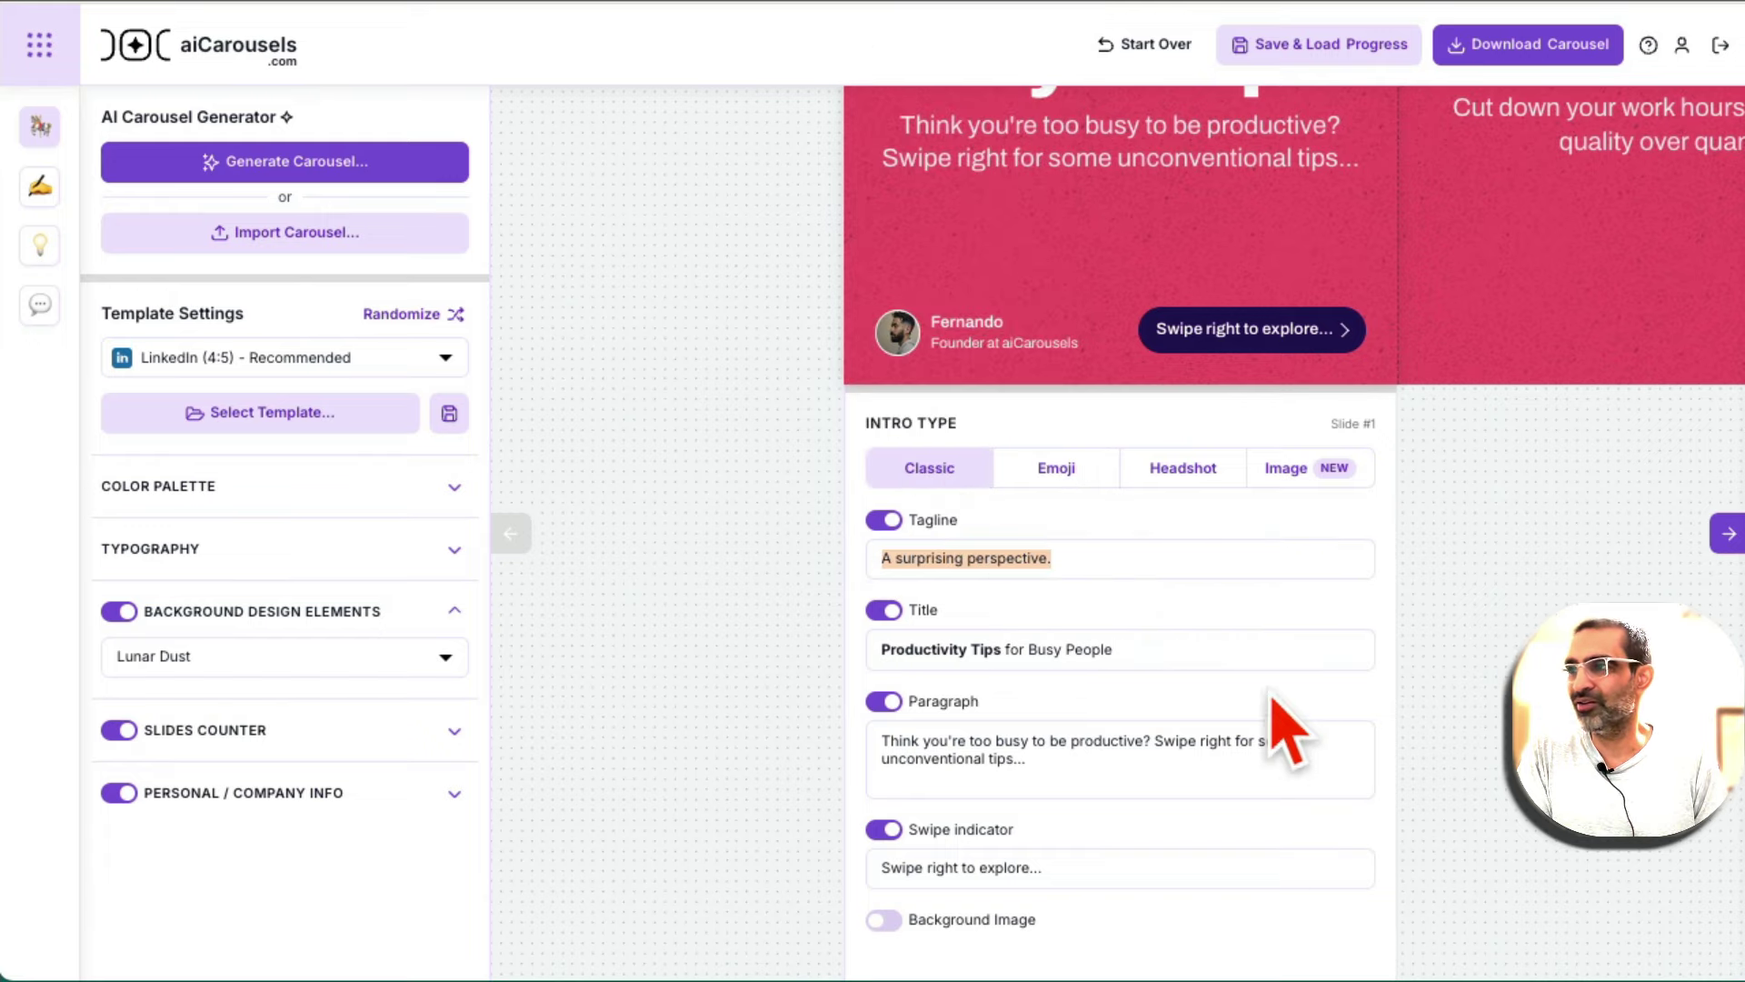
- Enable the cover's background image and AI-generate it from the prompt 'Productivity Tips'
scroll(822, 641, "up", 3)
scroll(818, 639, "down", 2)
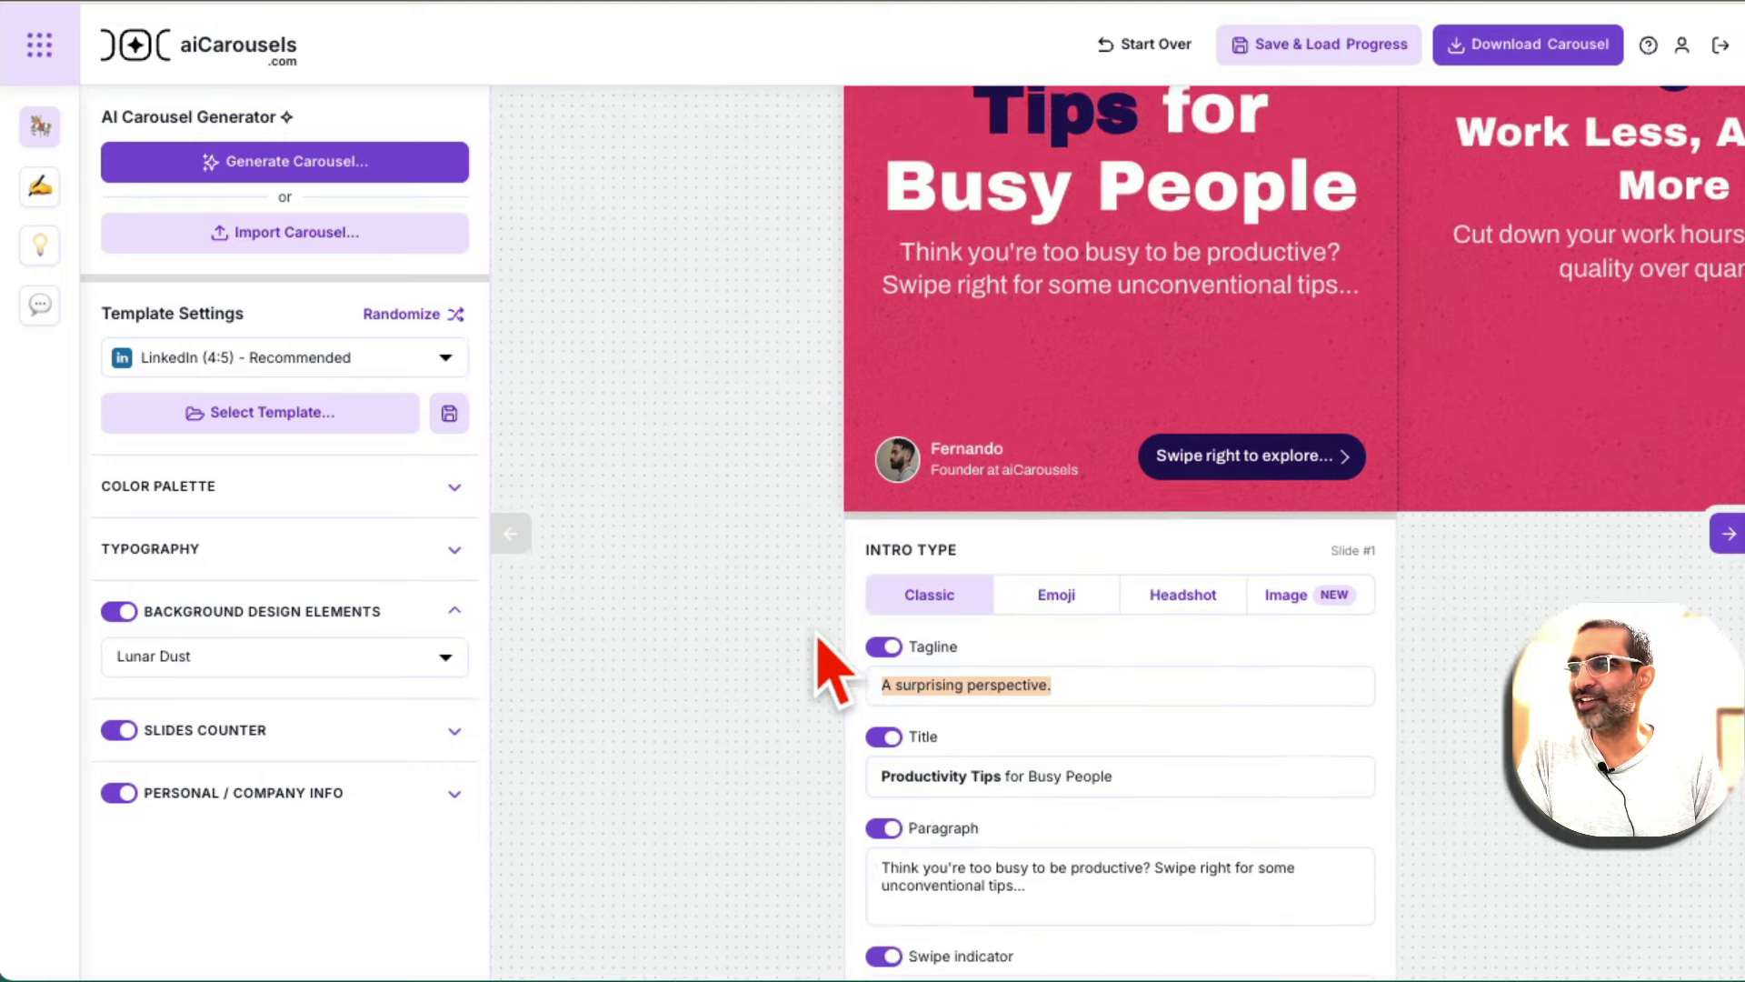
scroll(818, 637, "down", 1)
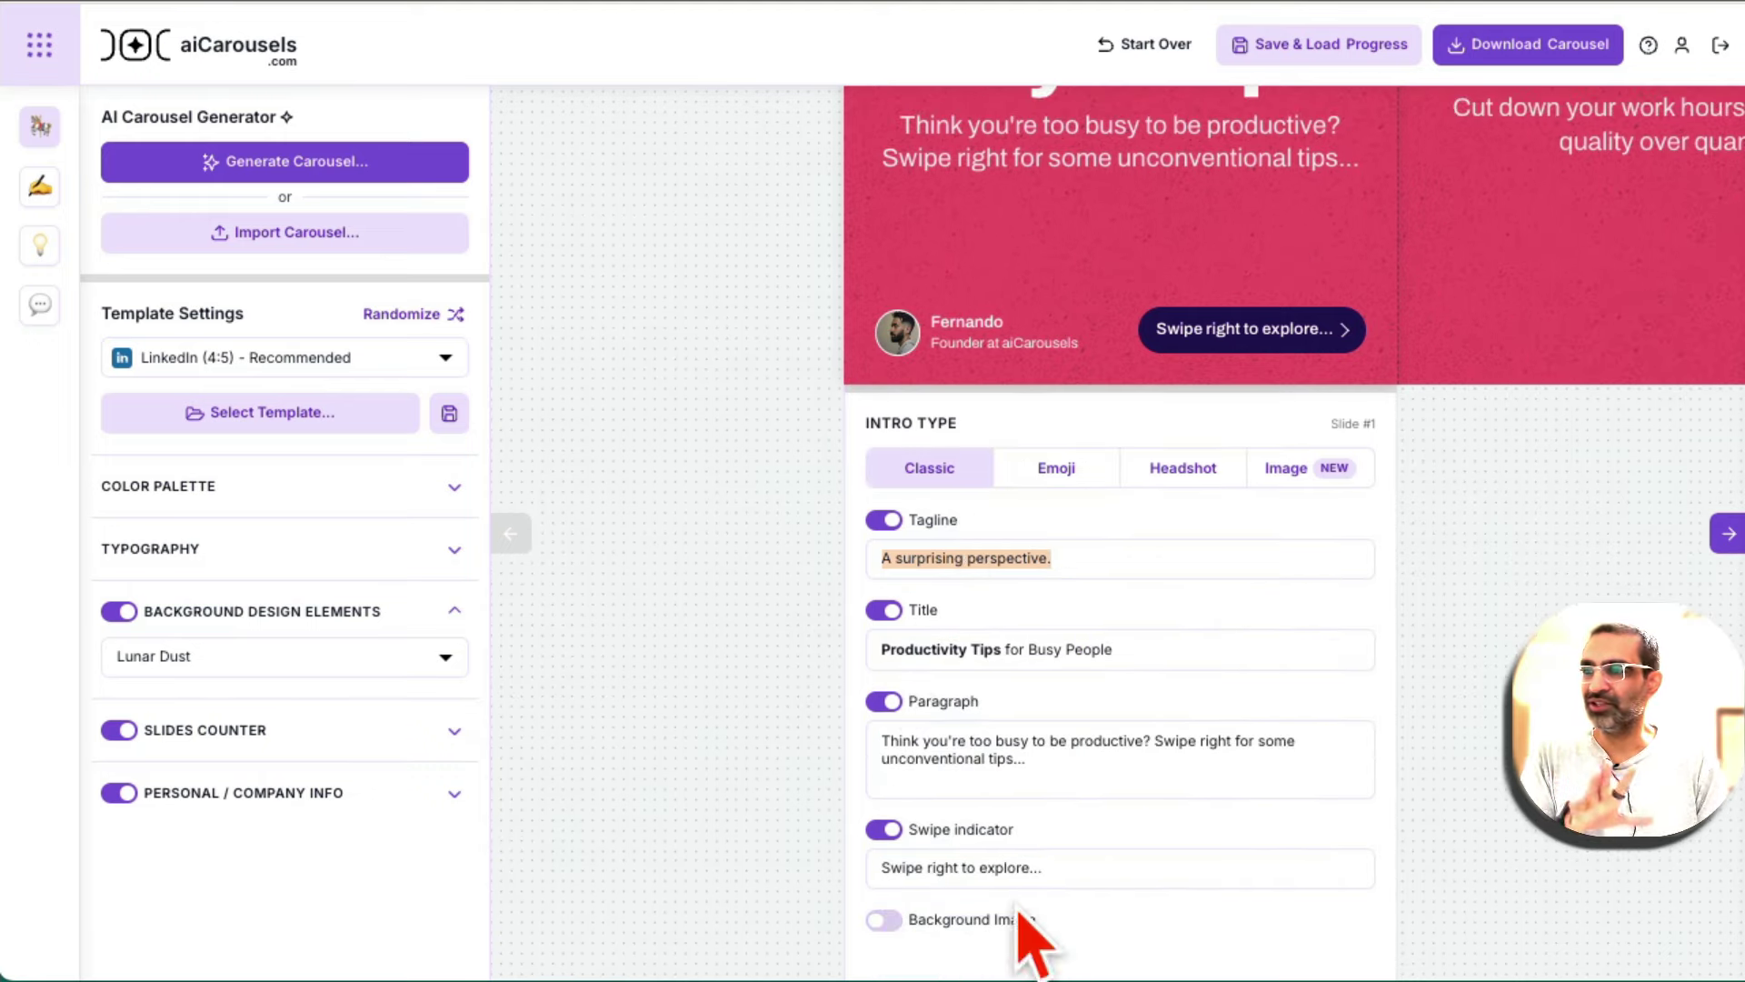
left_click(887, 920)
scroll(1259, 836, "down", 3)
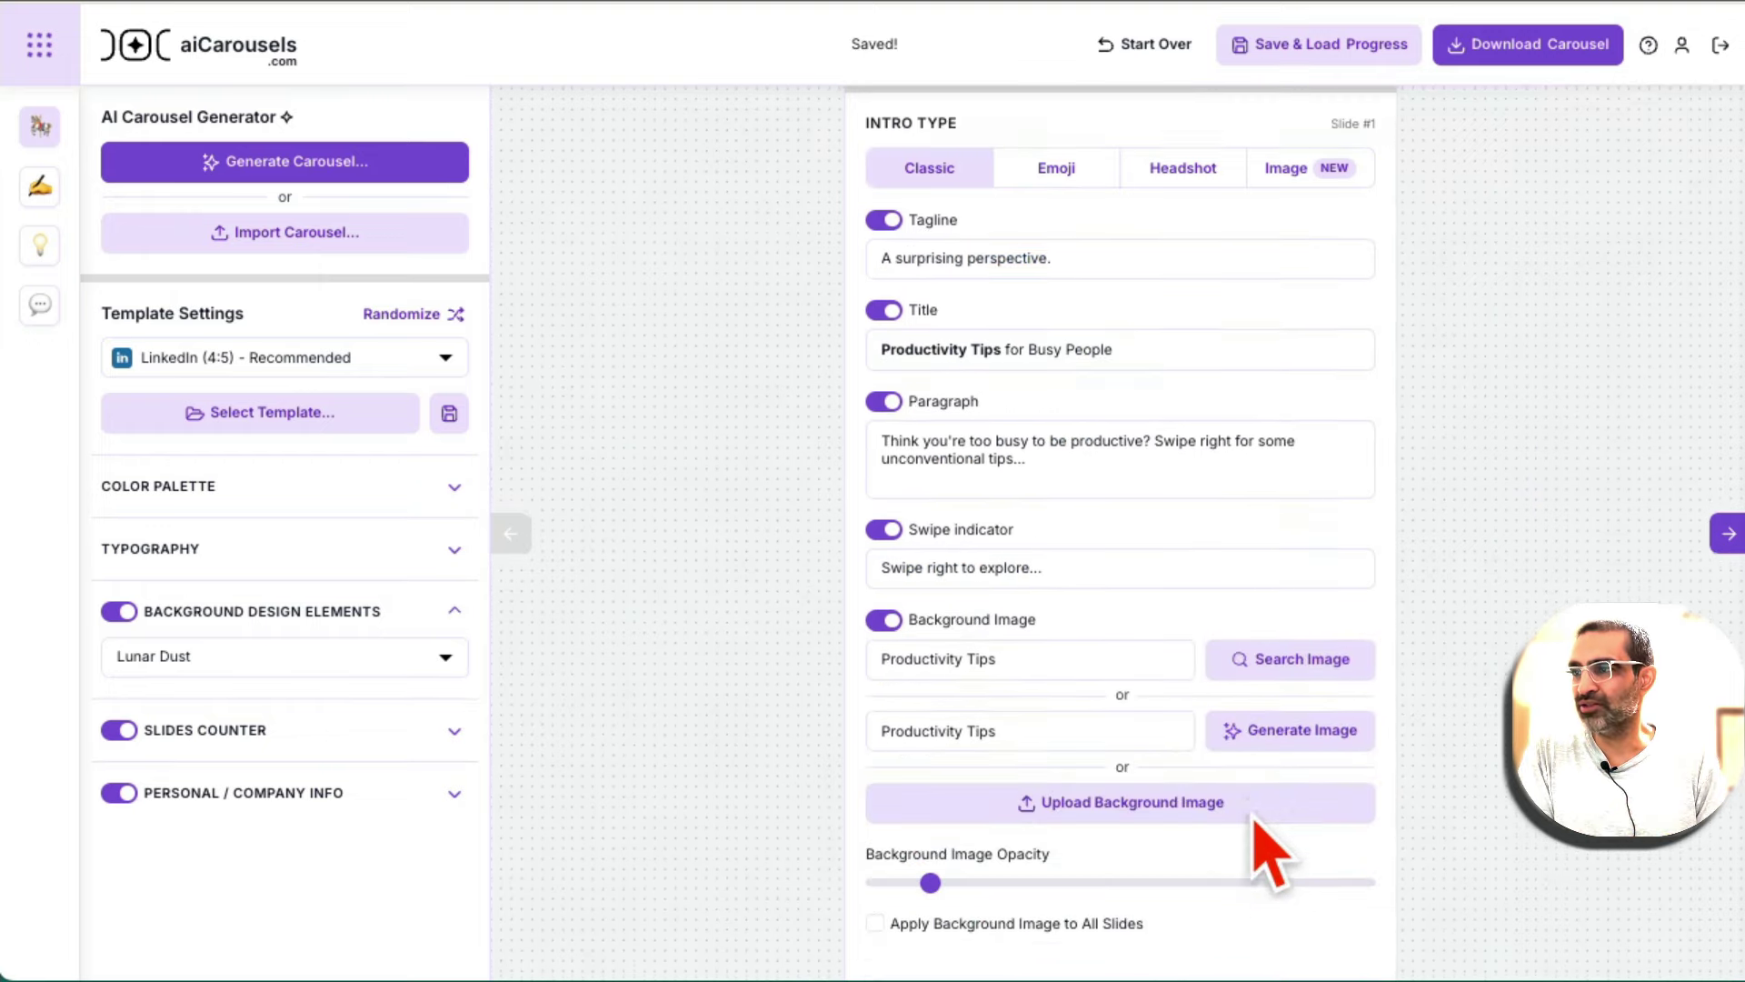
scroll(1344, 850, "up", 8)
scroll(1327, 850, "down", 7)
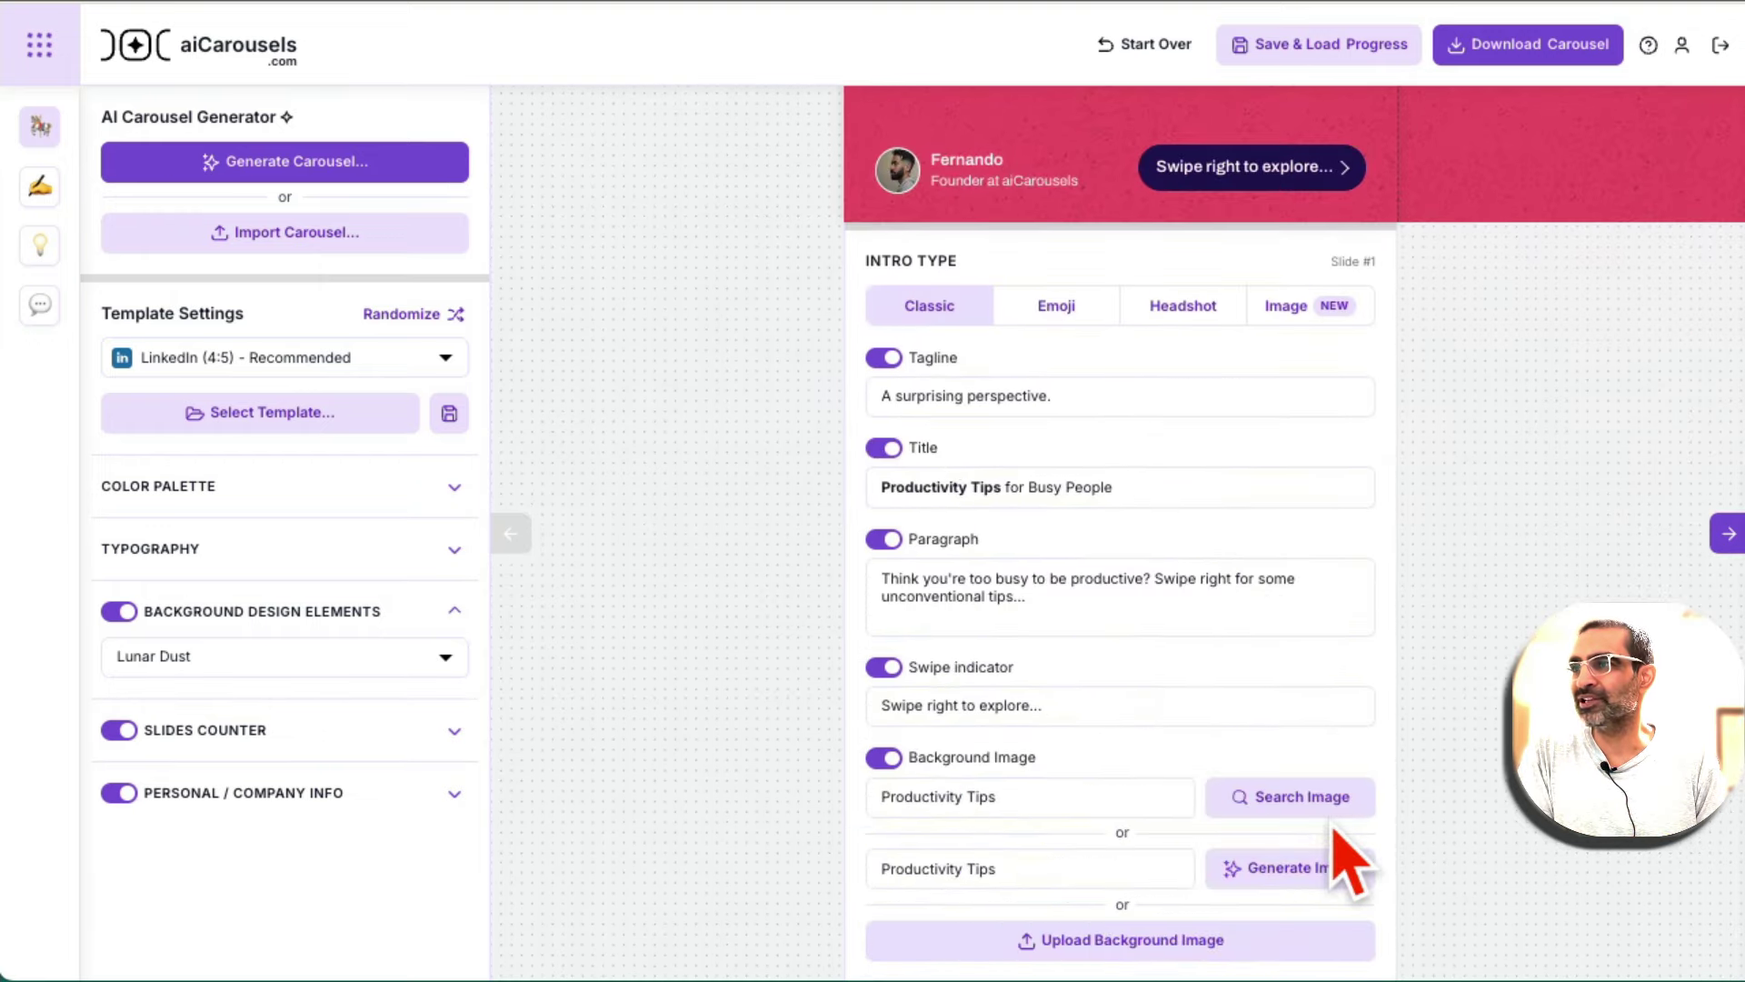
scroll(1332, 823, "down", 2)
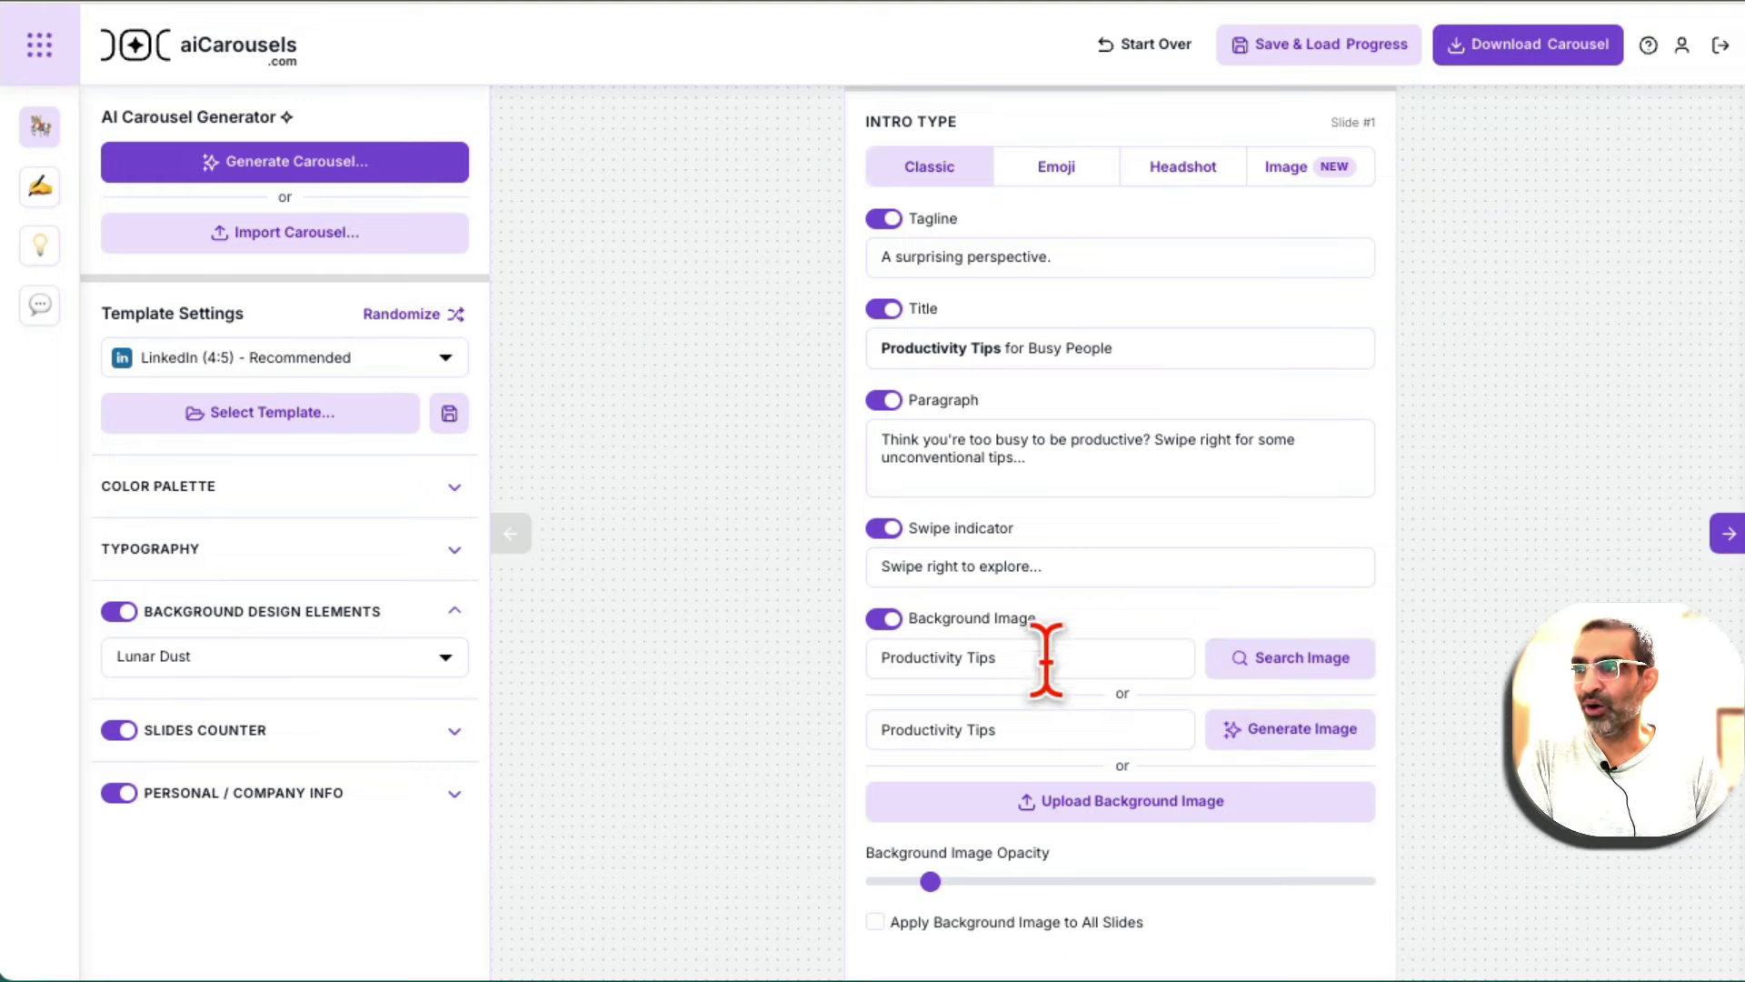
left_click(1299, 734)
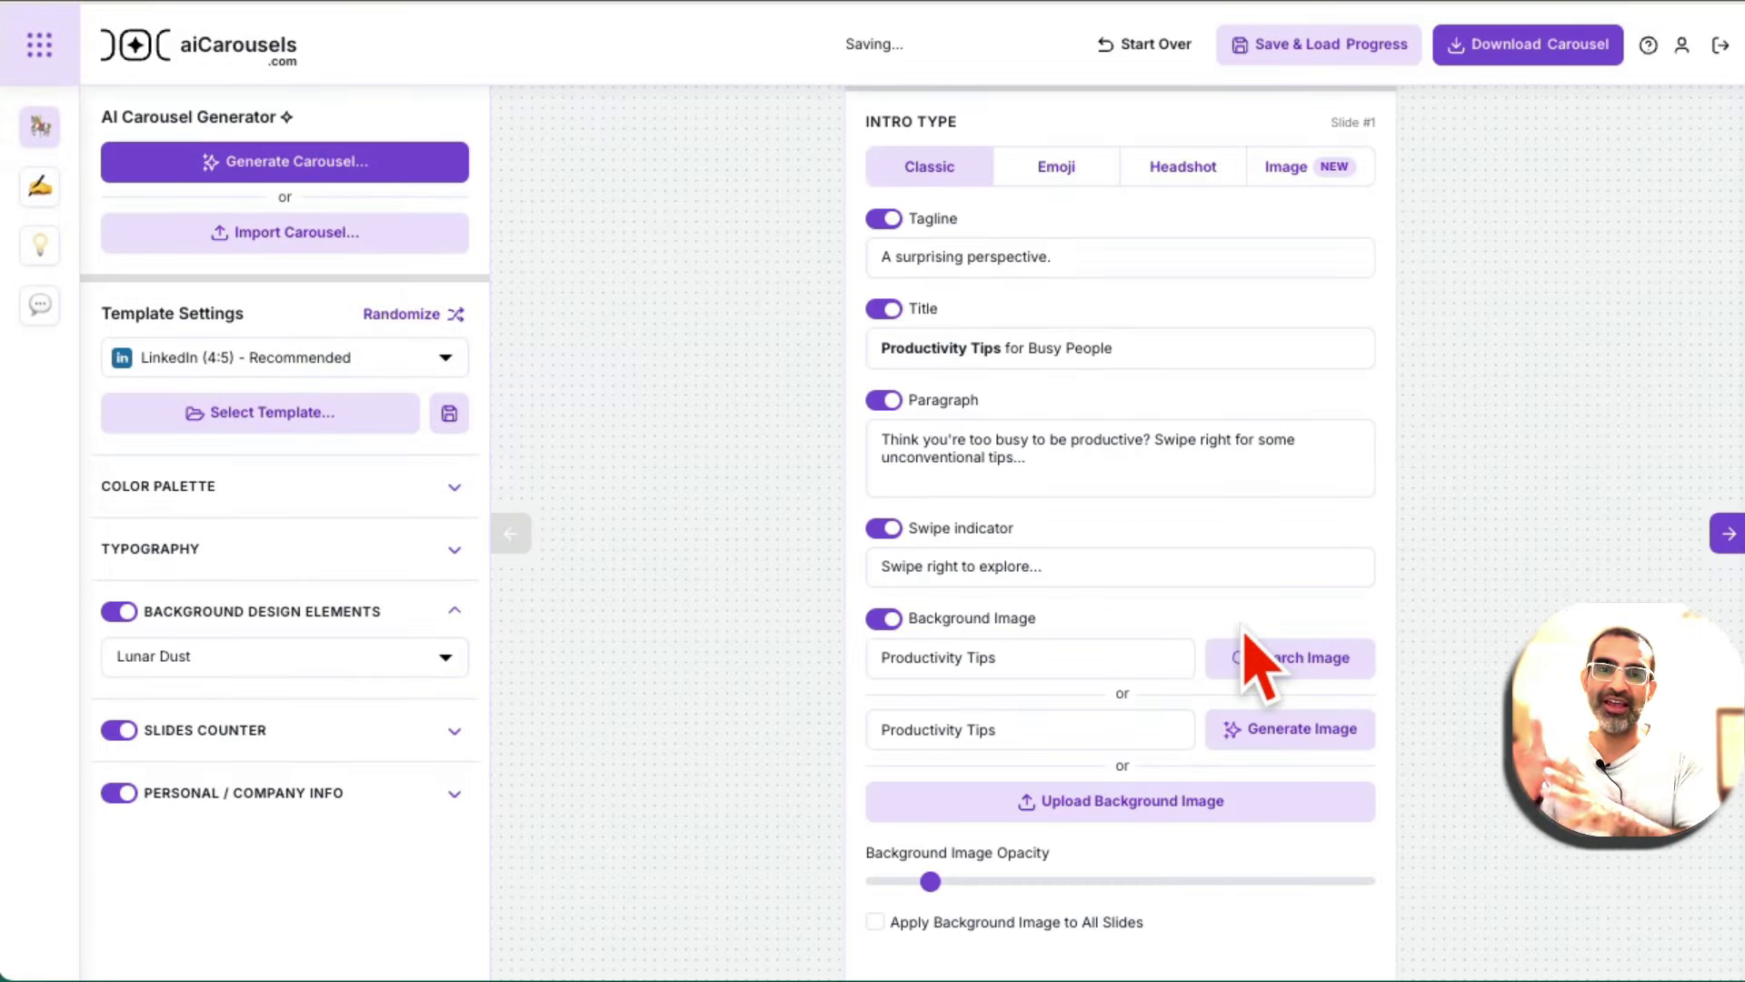
- Switch off the Background Image toggle in the slide #1 settings
scroll(1264, 677, "up", 8)
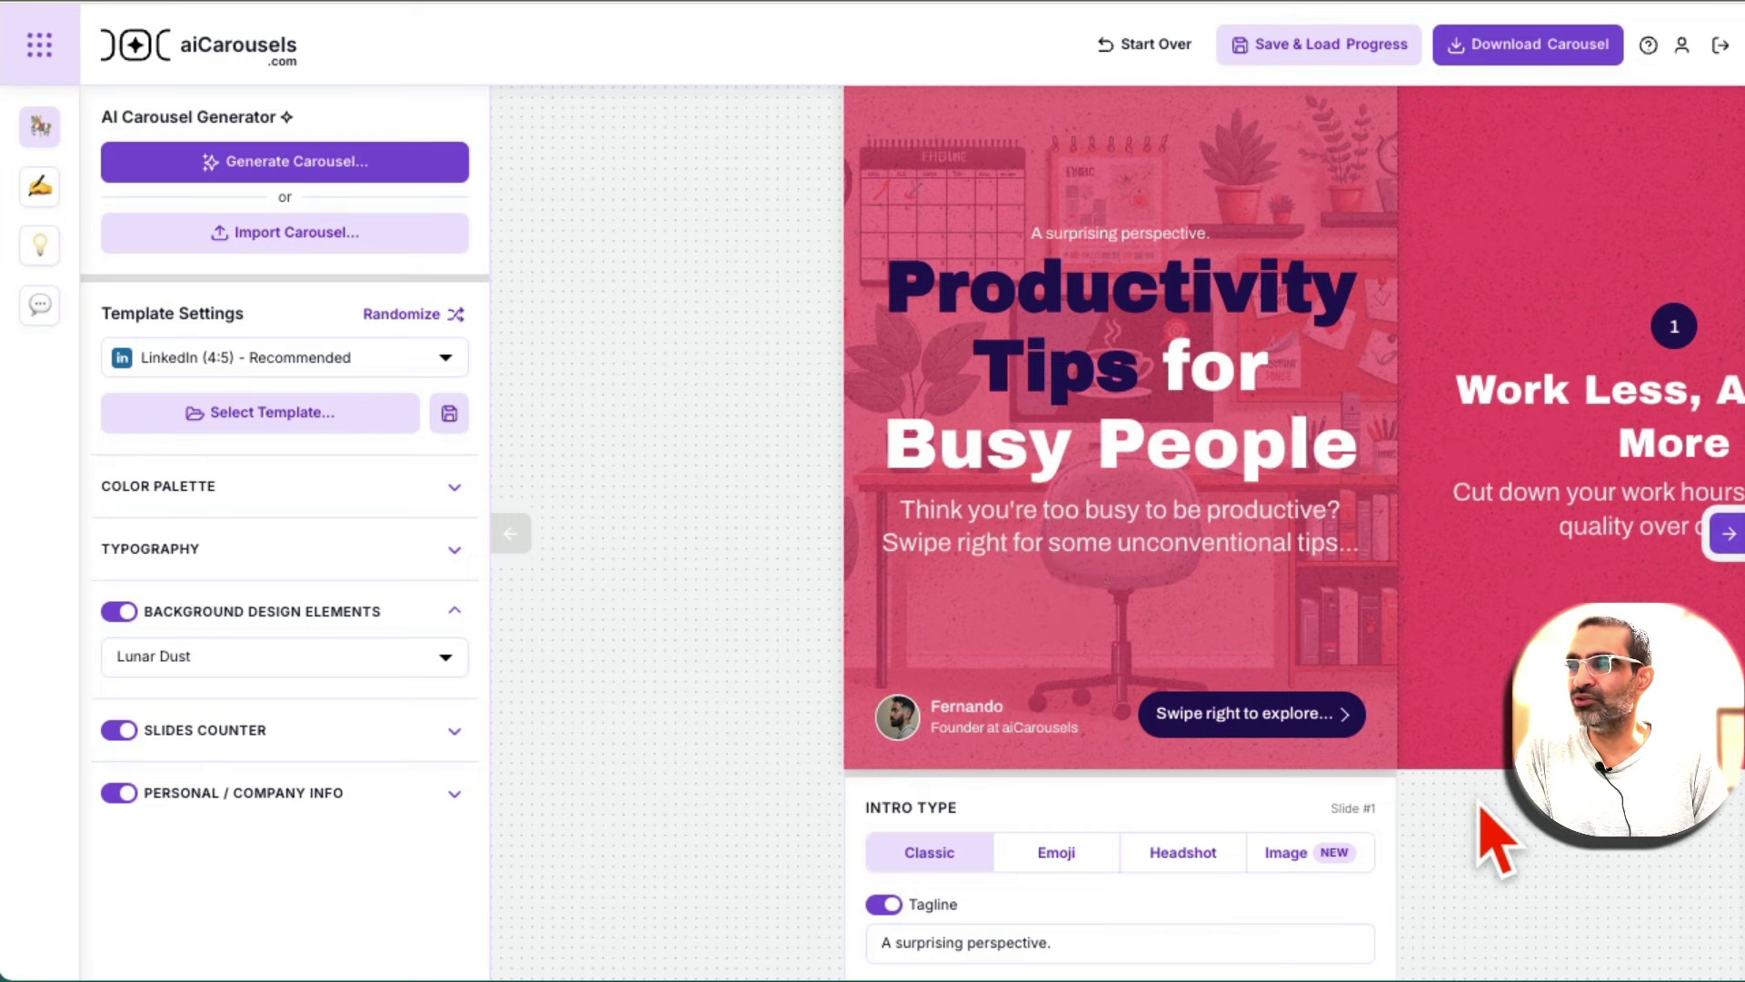
scroll(1482, 809, "down", 1)
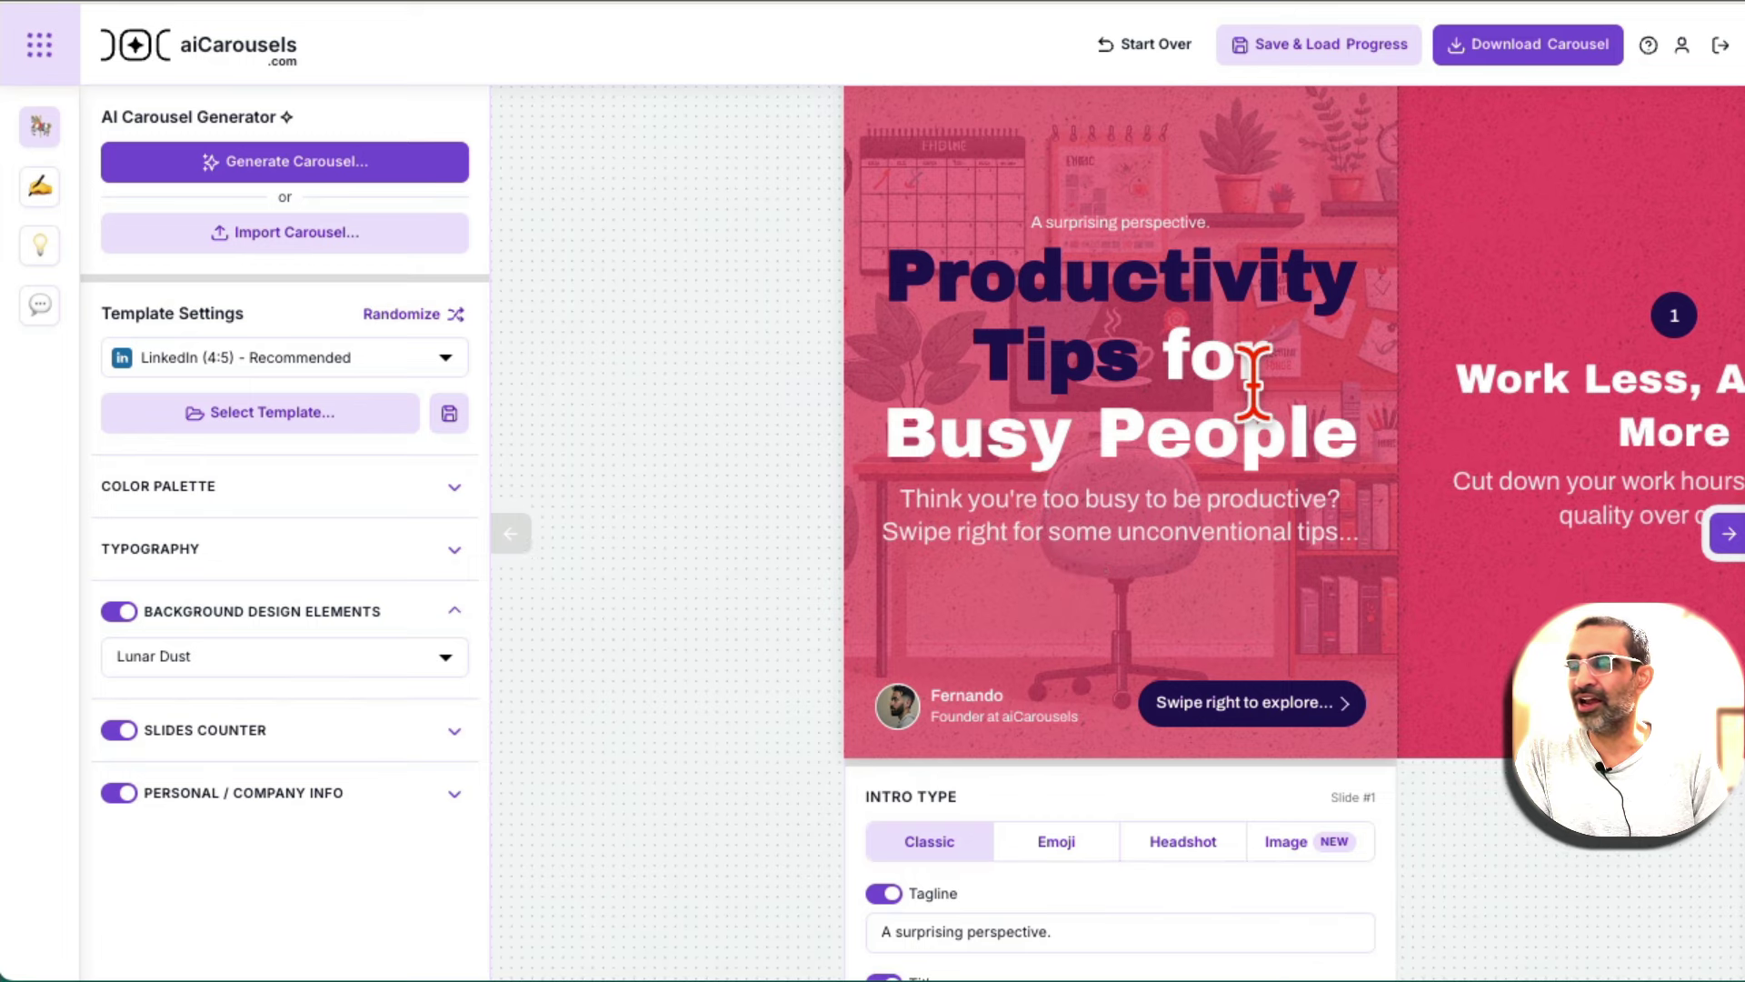
left_click(1302, 400)
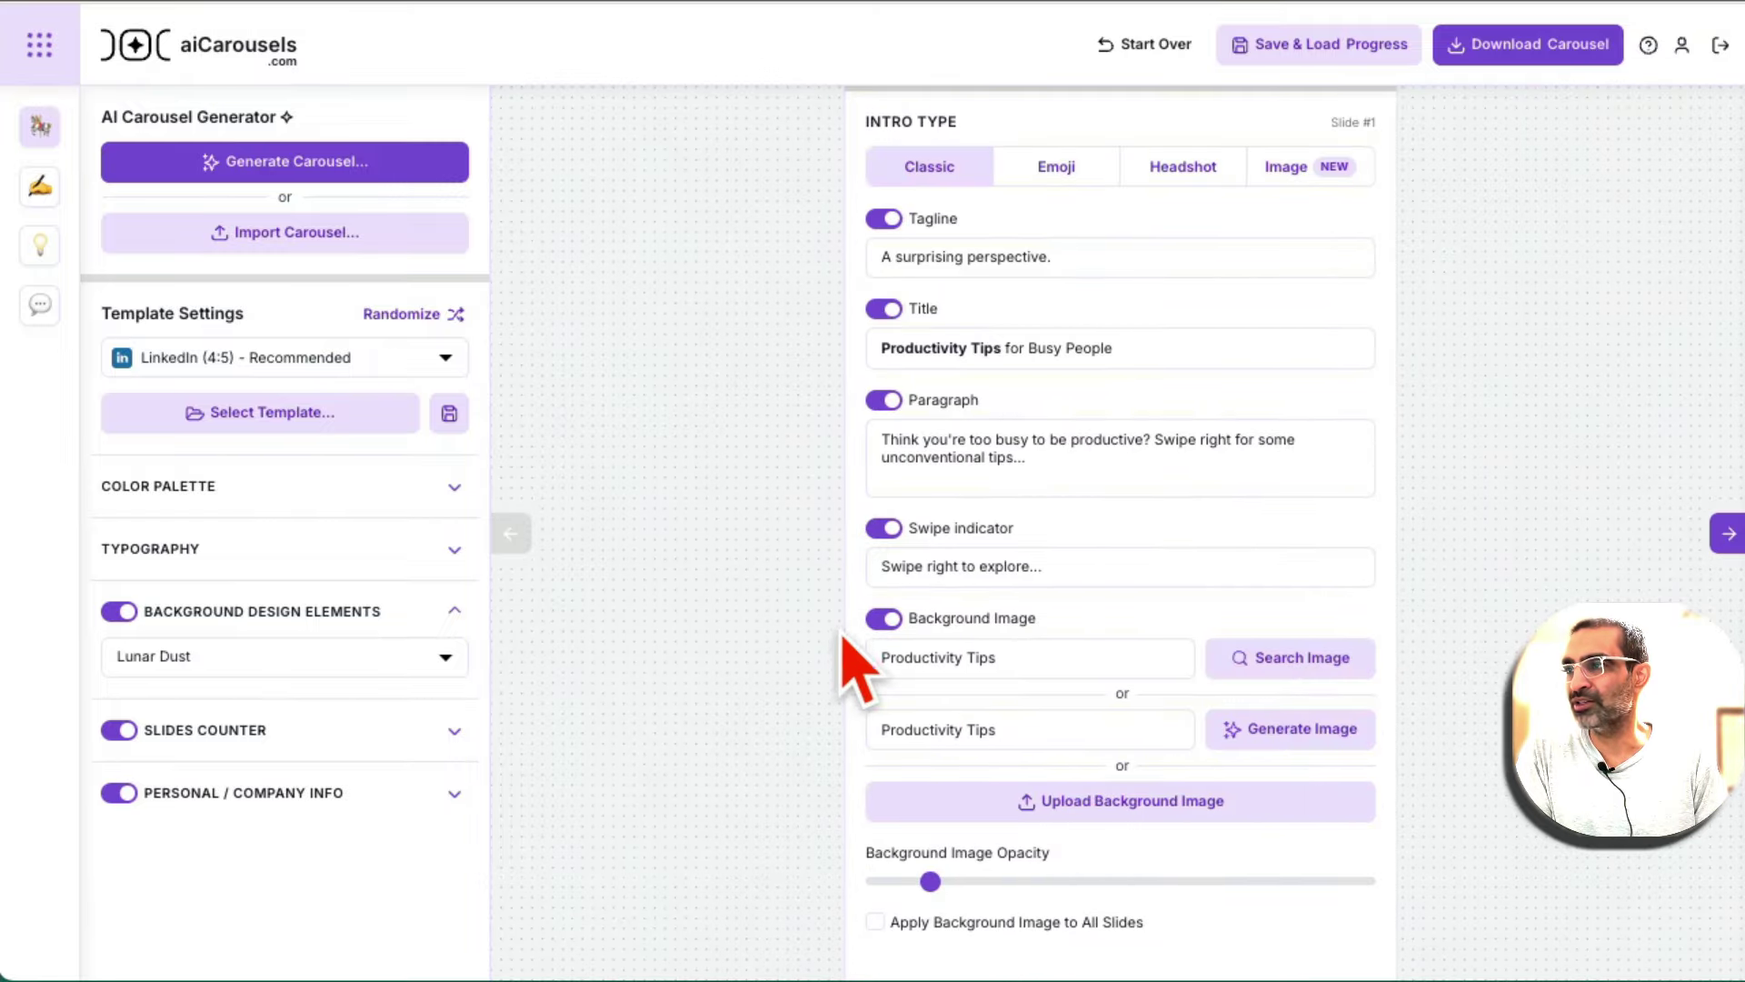
left_click(884, 619)
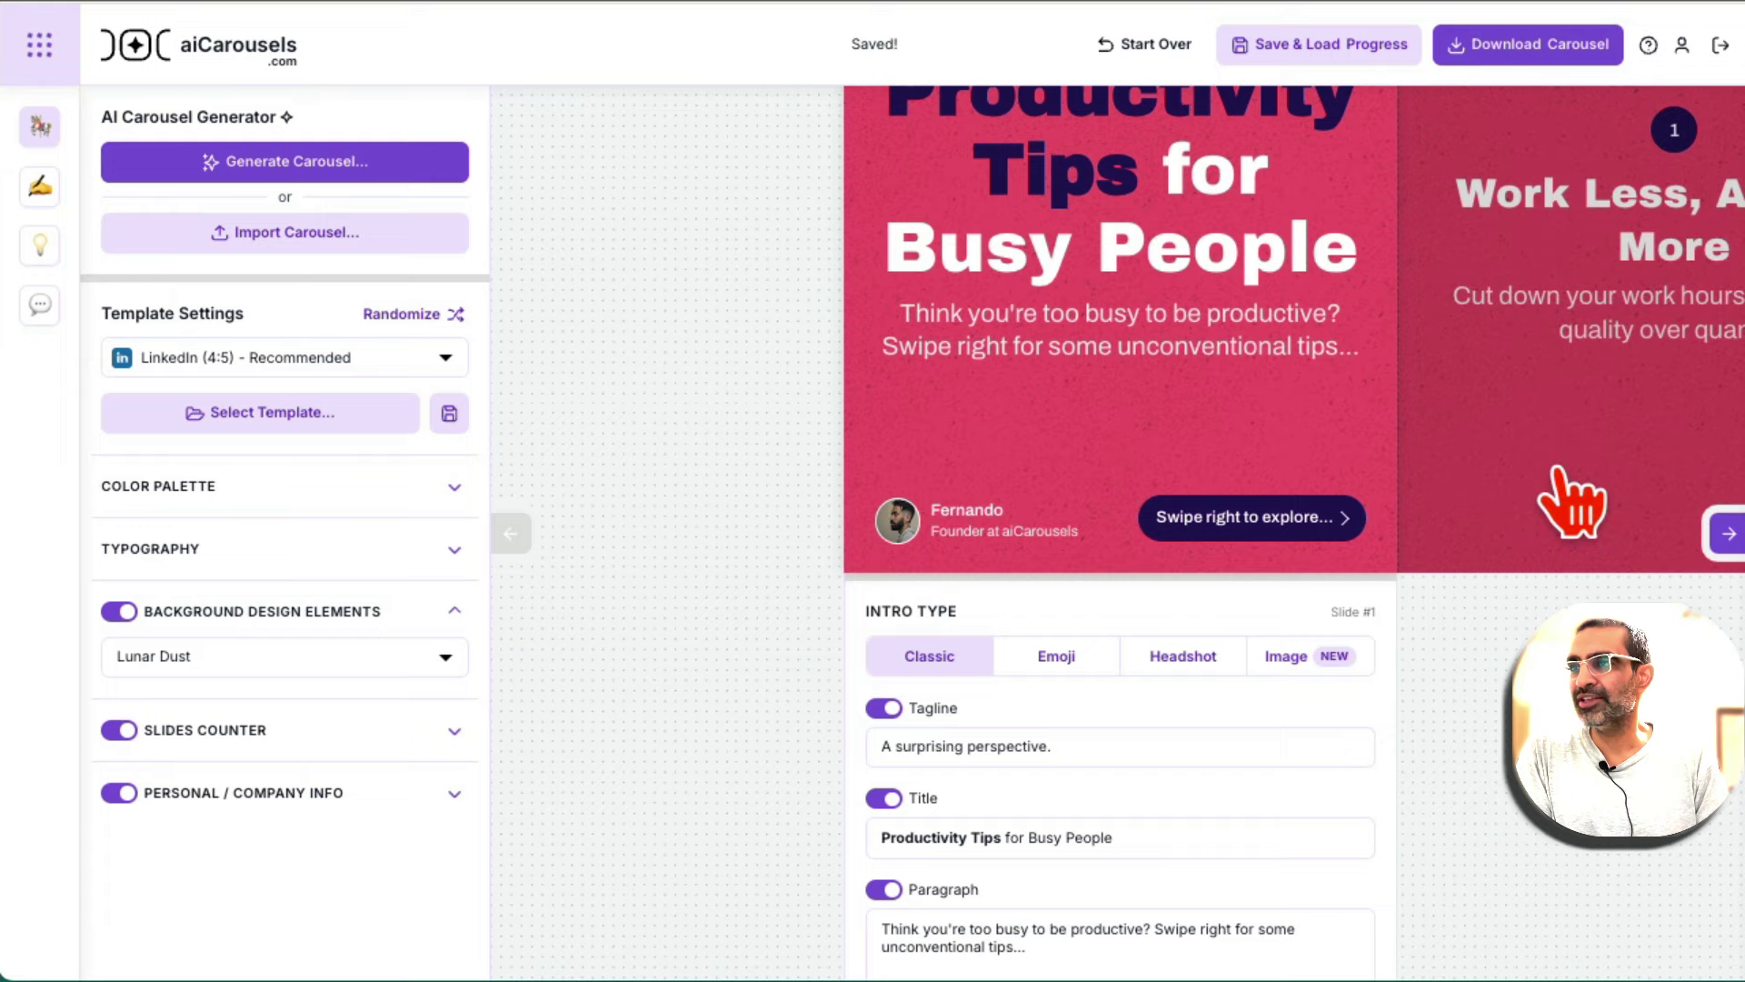
- Bring the Work Less, Achieve More slide (slide 2) into the editor
left_click(1570, 498)
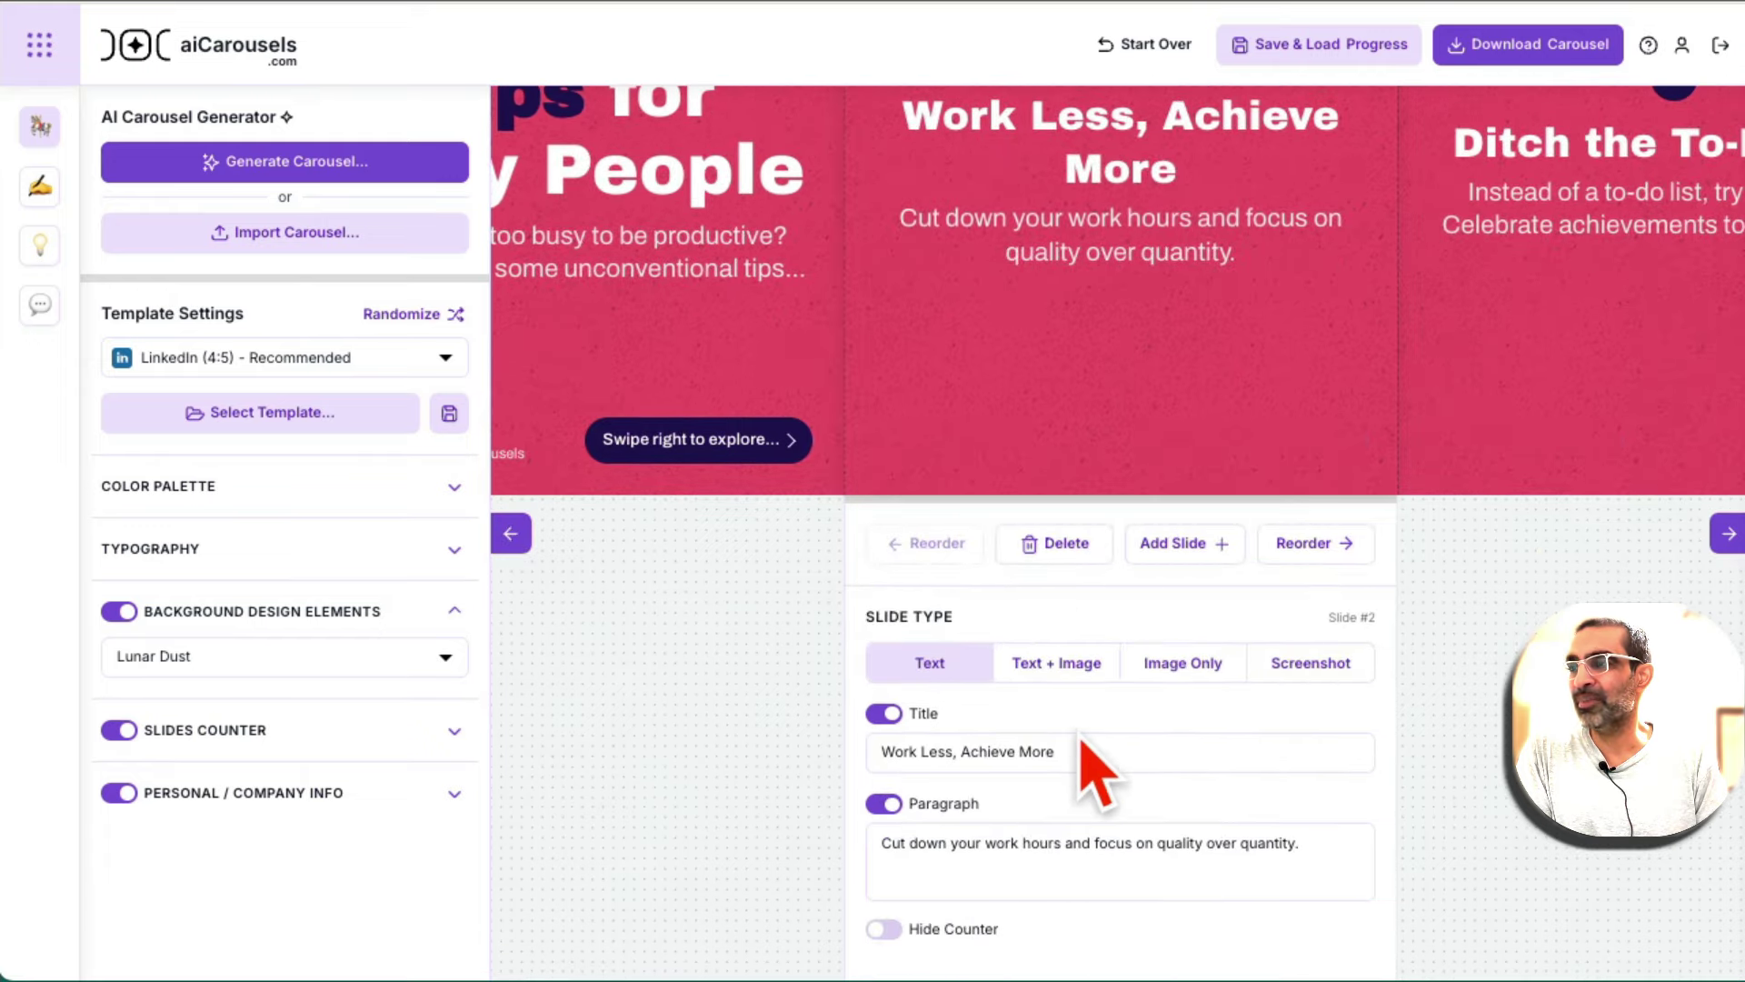
left_click(1550, 411)
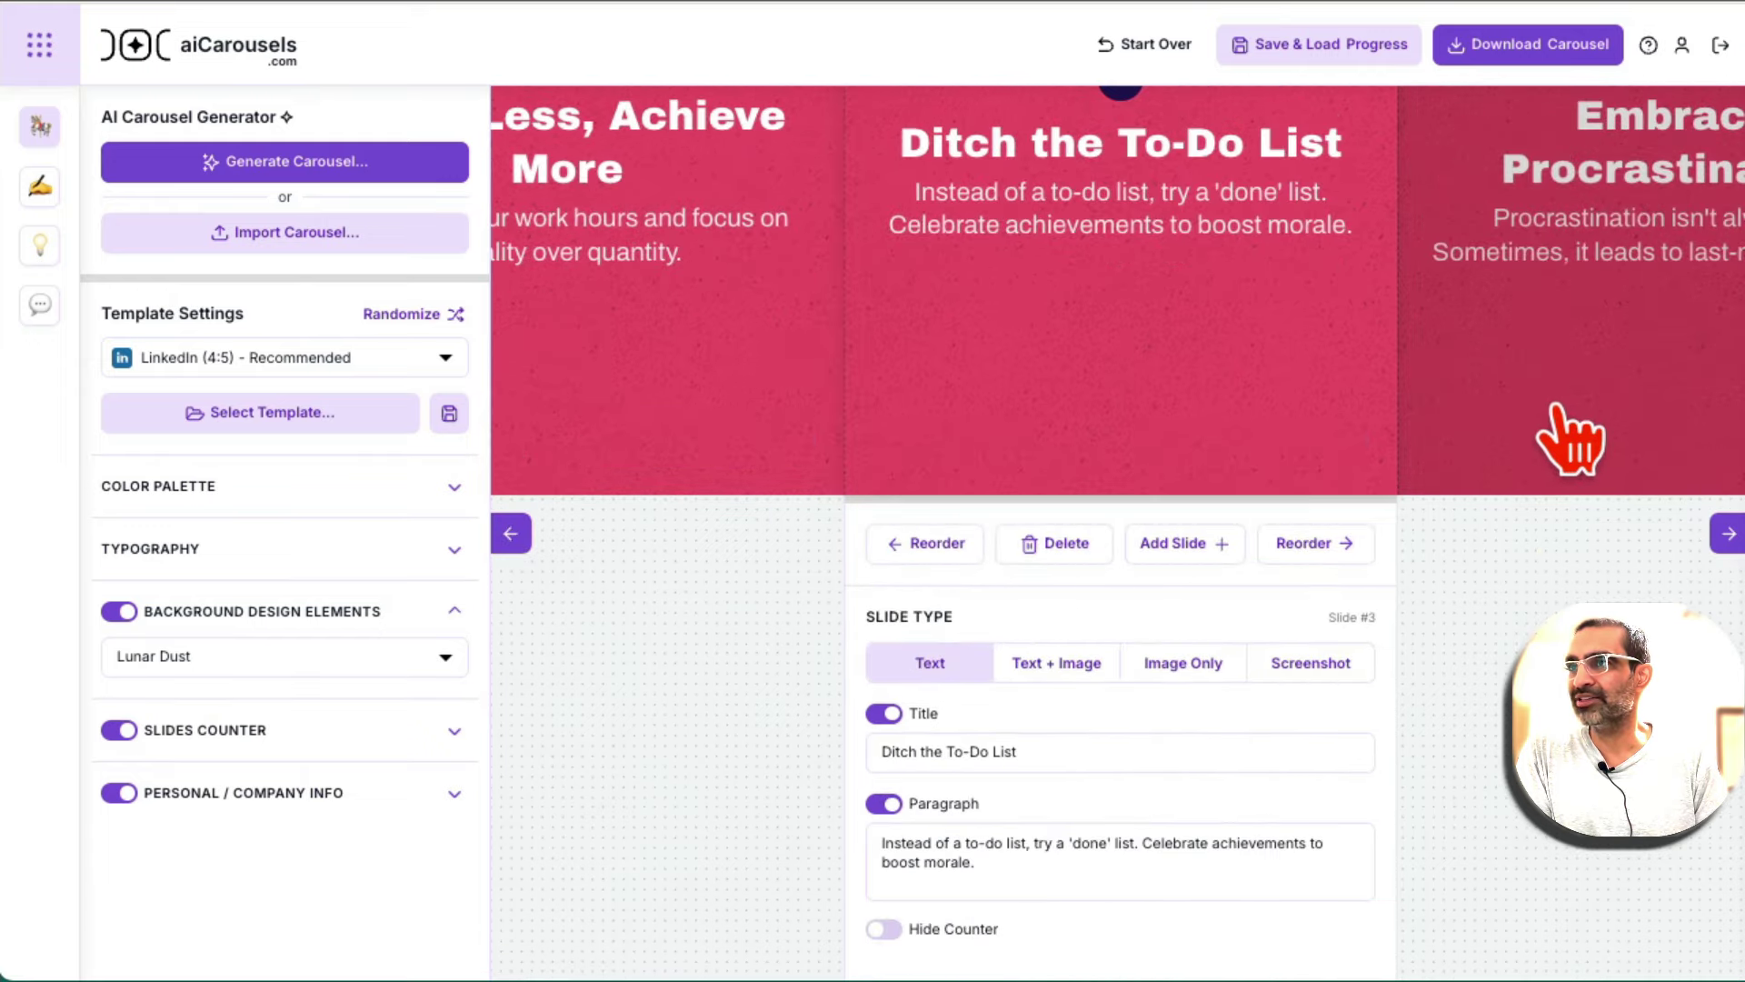
left_click(655, 409)
scroll(1371, 755, "up", 4)
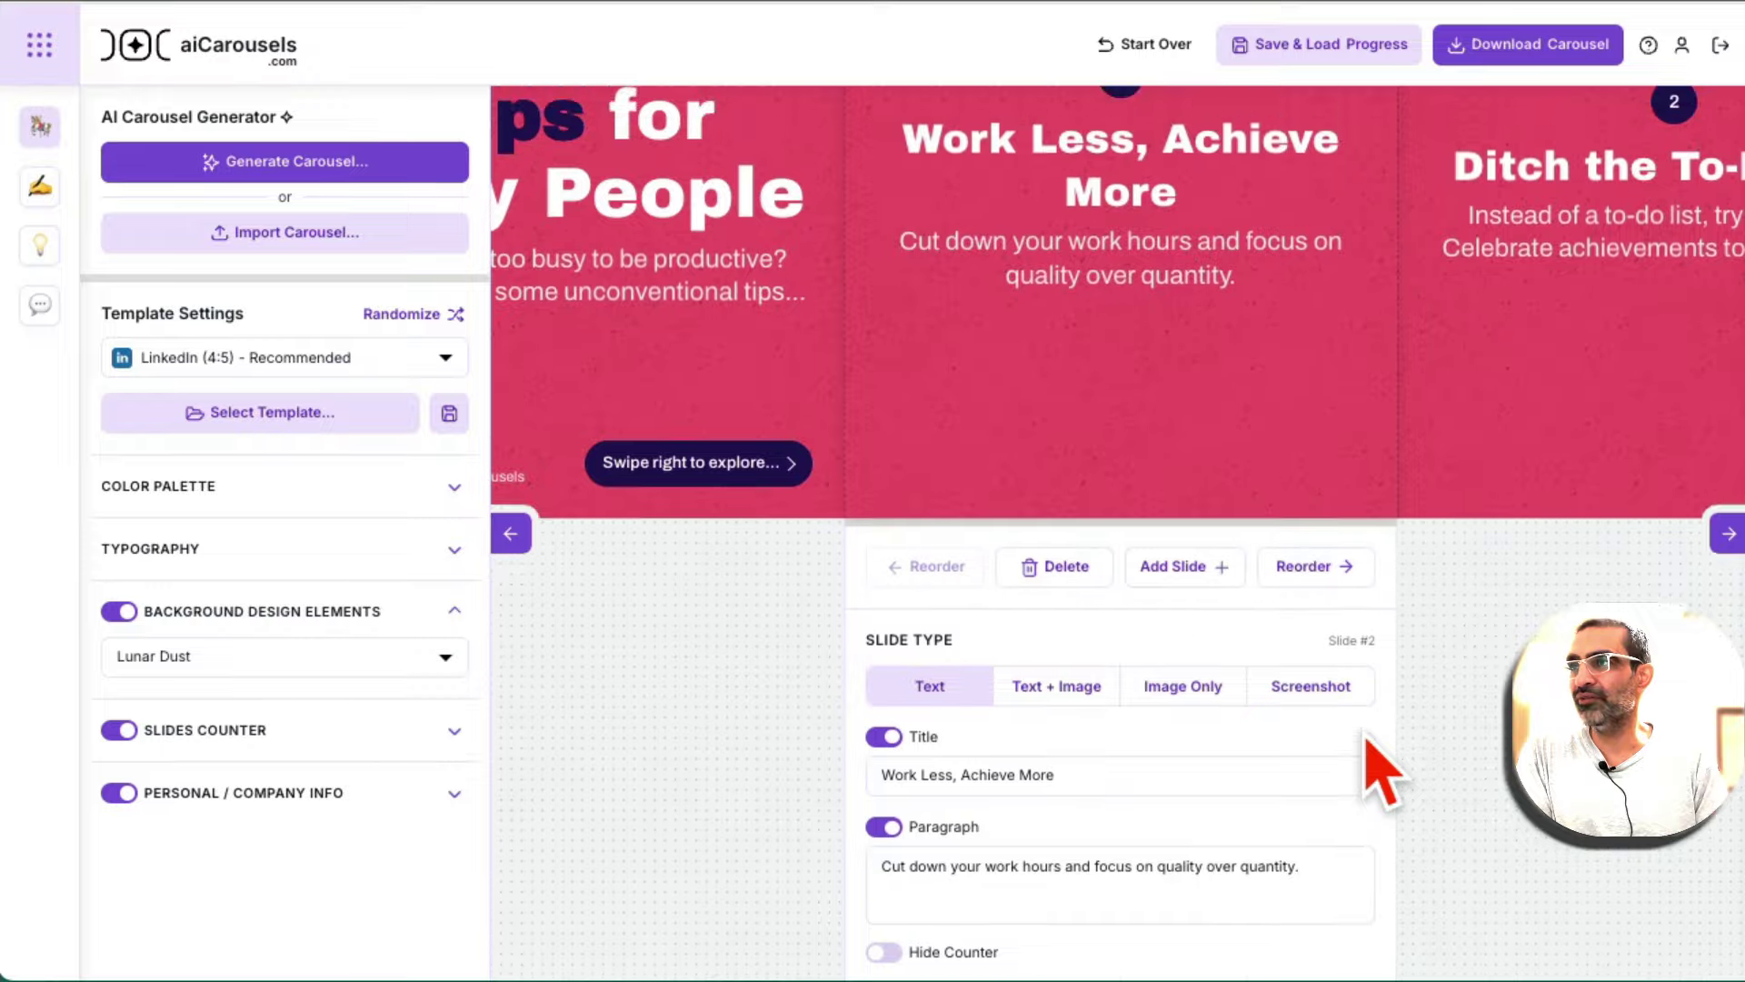
scroll(1277, 646, "down", 4)
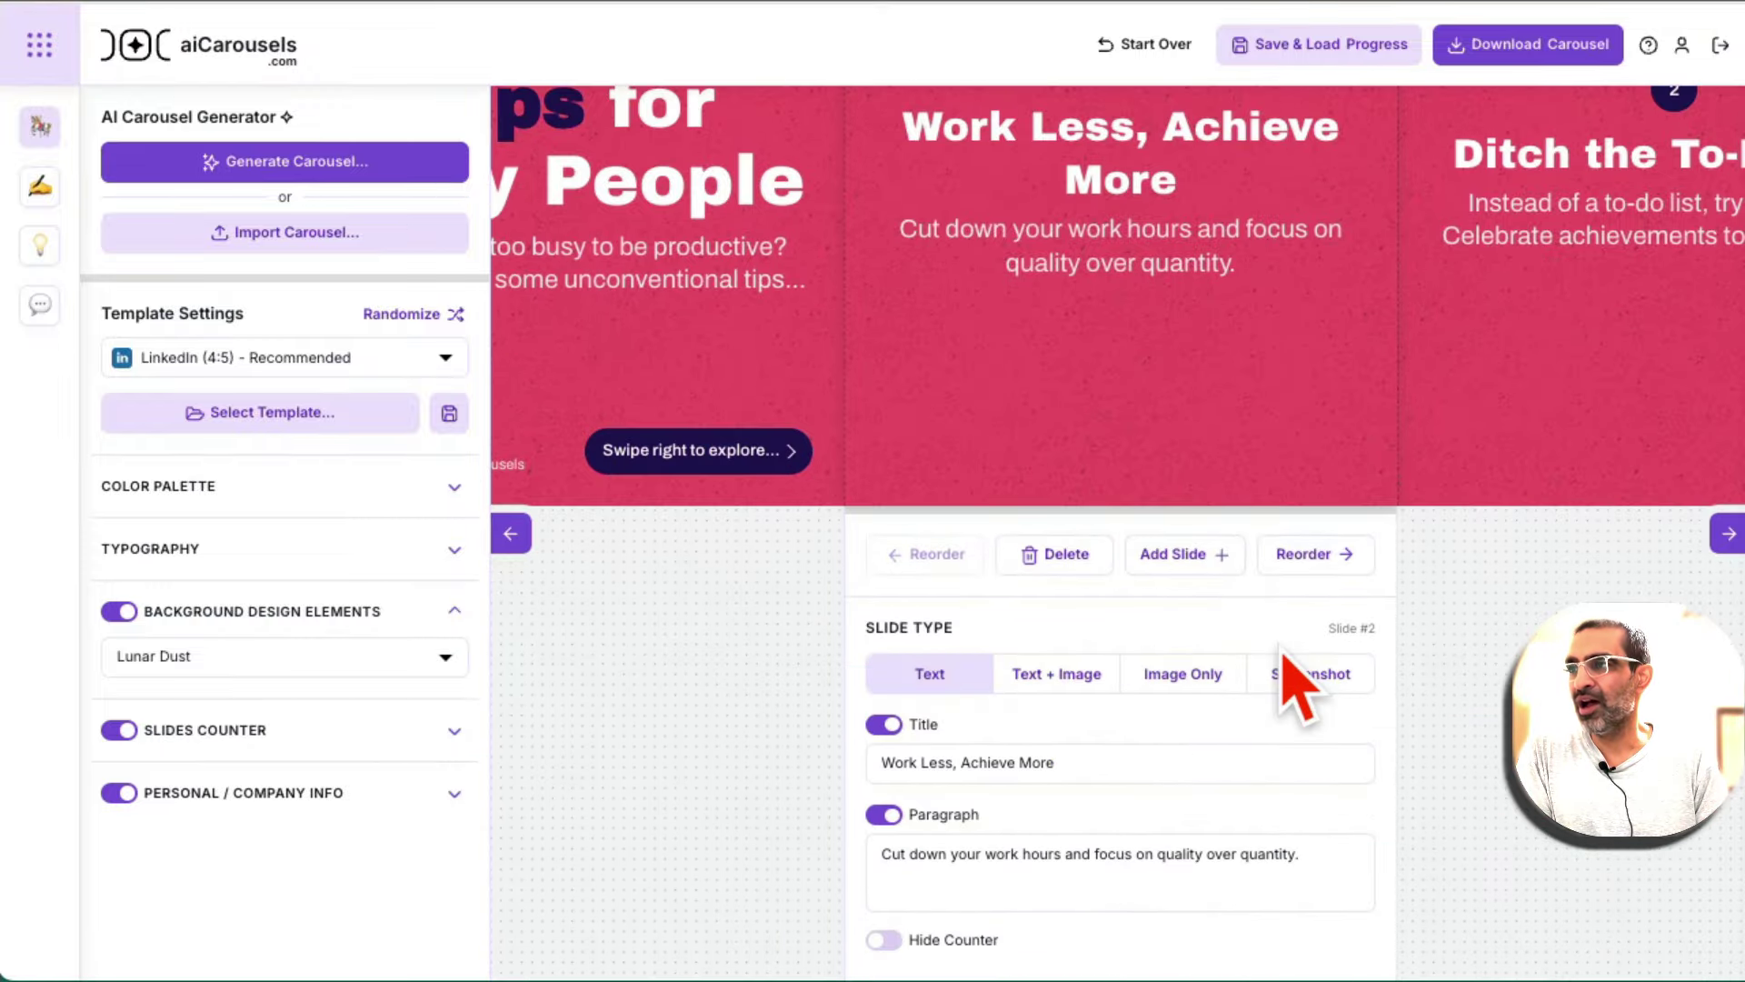
- Try a Text + Image layout with Align Horizontal on slide 2
left_click(1072, 677)
scroll(1413, 759, "up", 2)
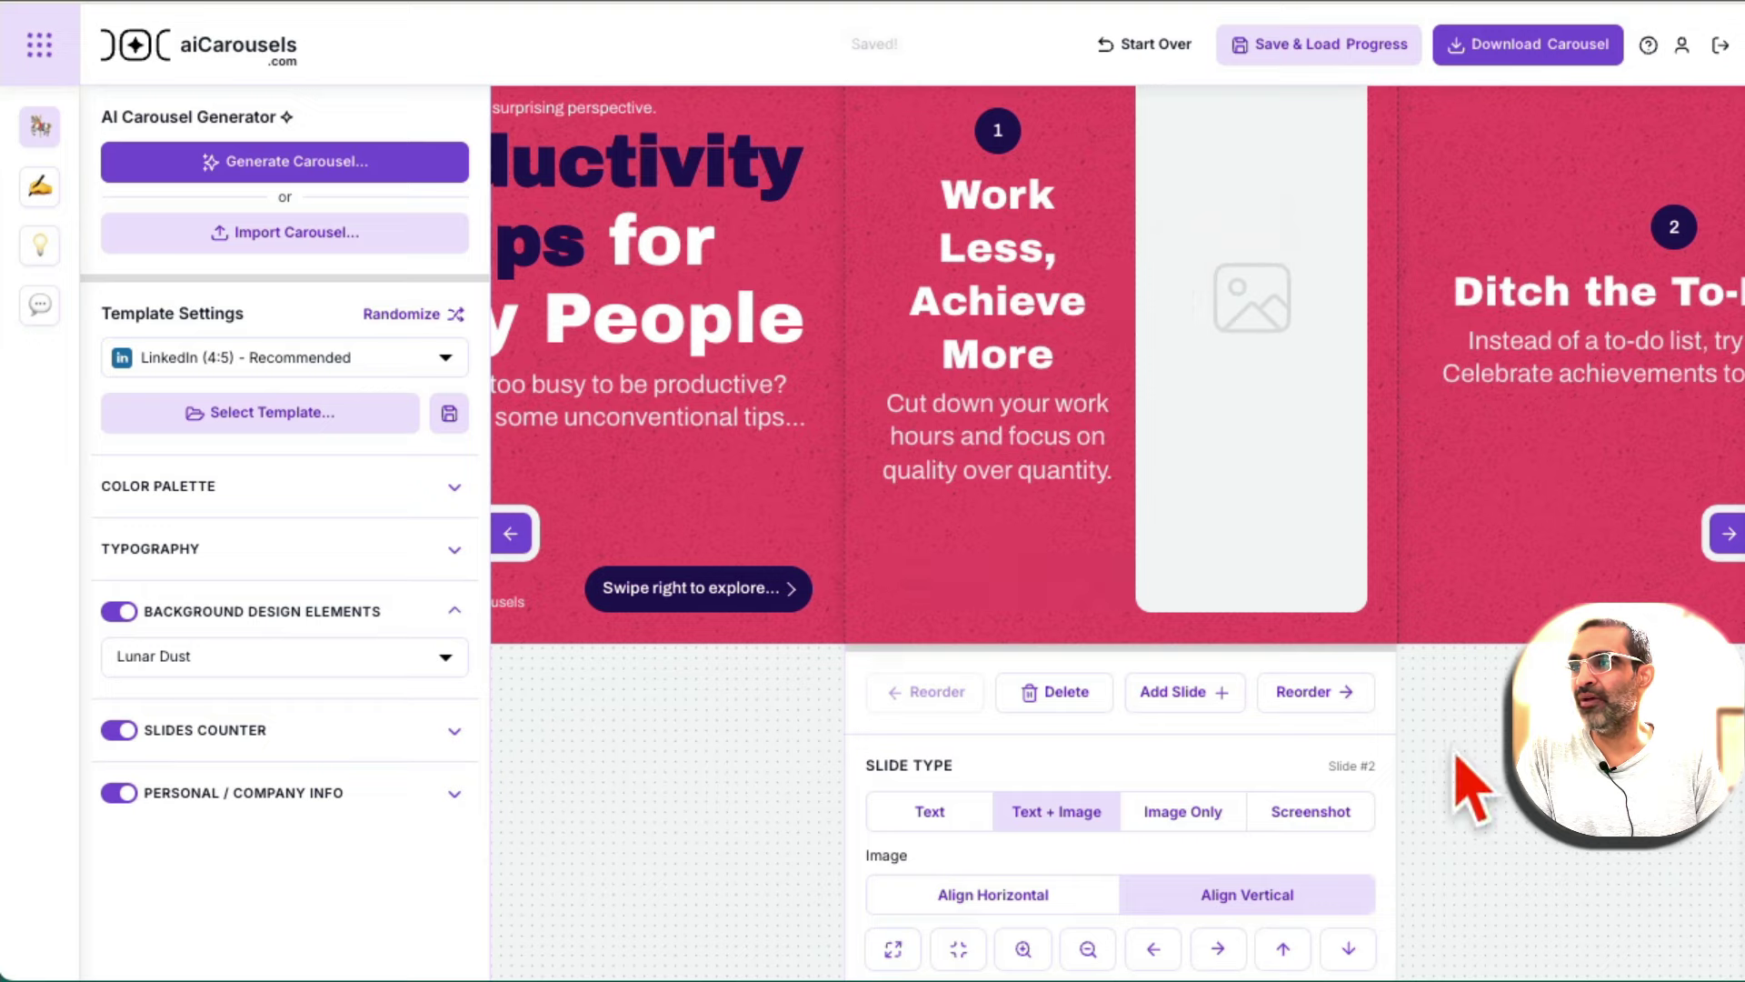
scroll(1473, 779, "down", 1)
left_click(978, 835)
scroll(1449, 838, "up", 3)
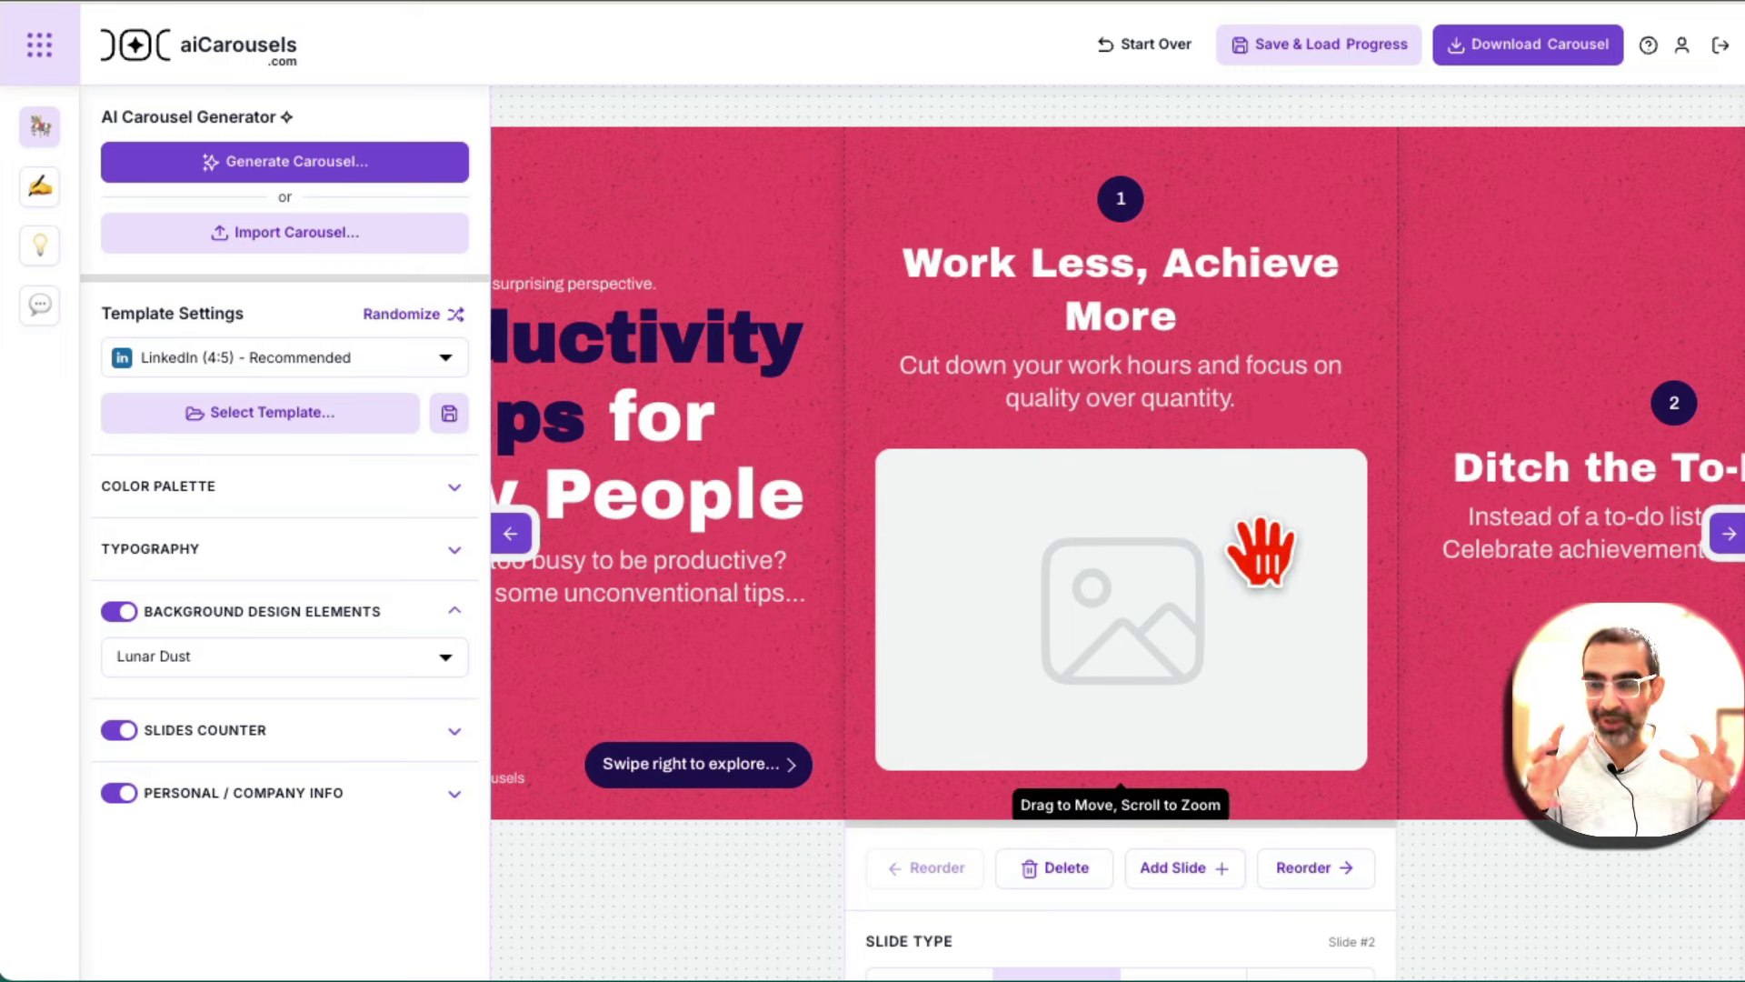
scroll(1227, 670, "down", 3)
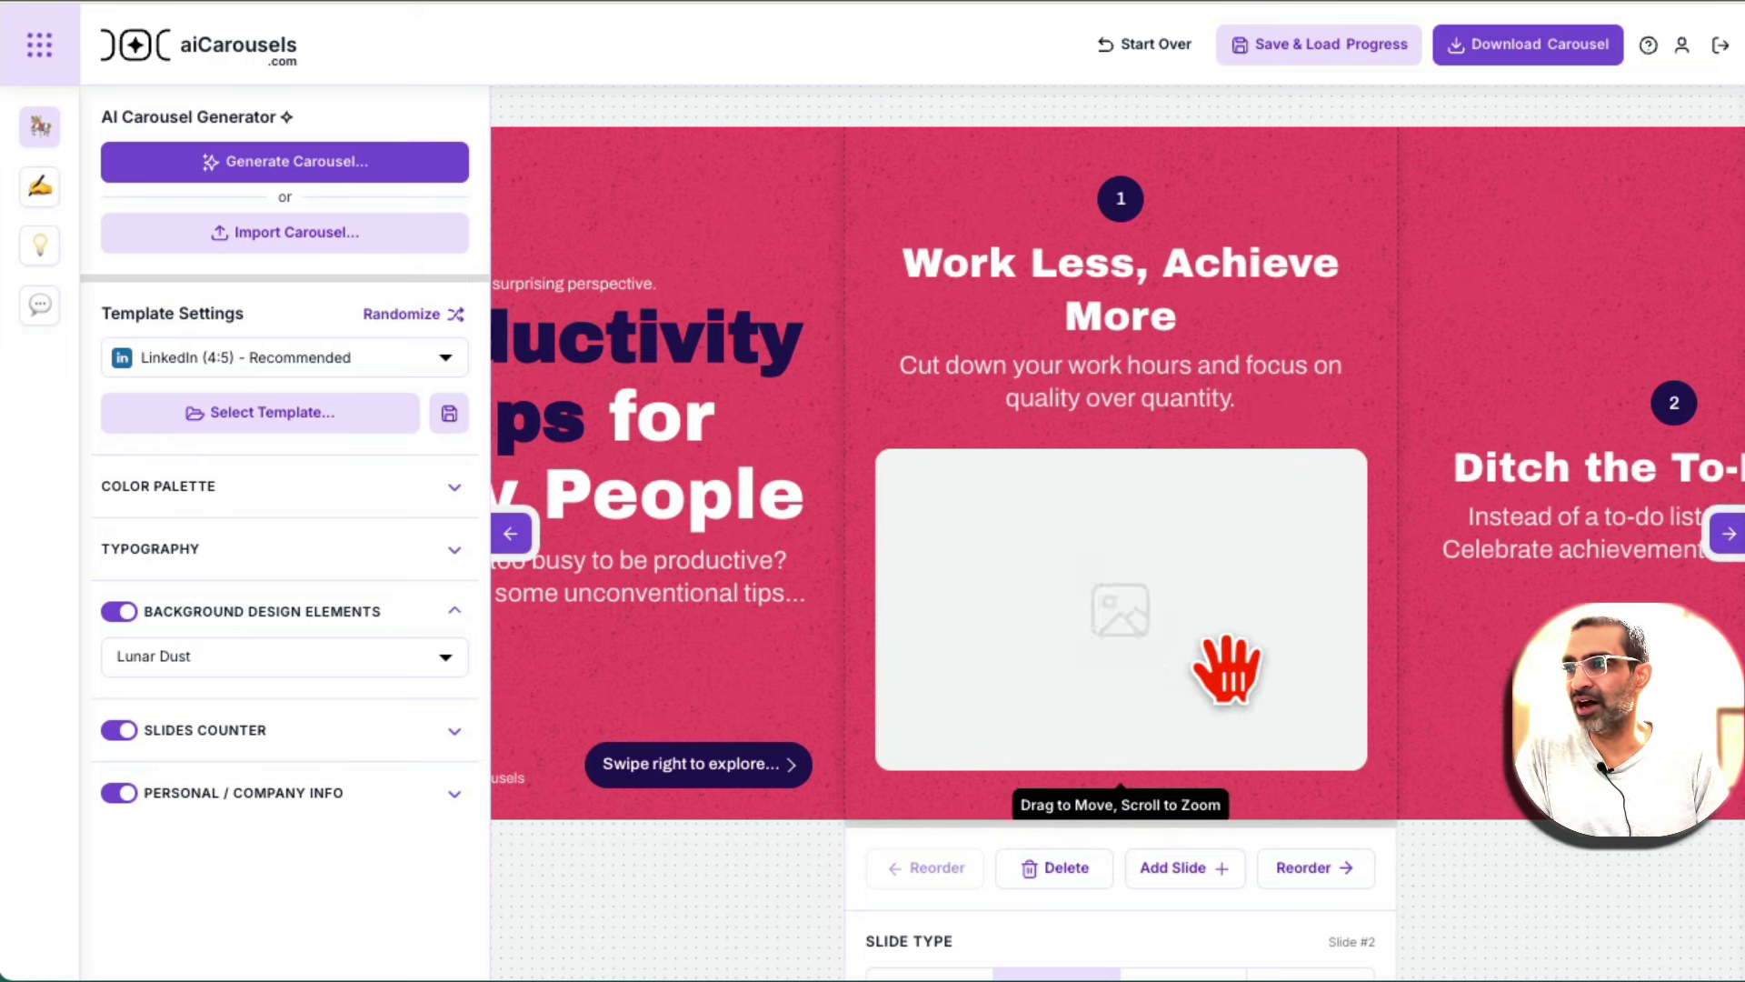
scroll(1570, 947, "down", 5)
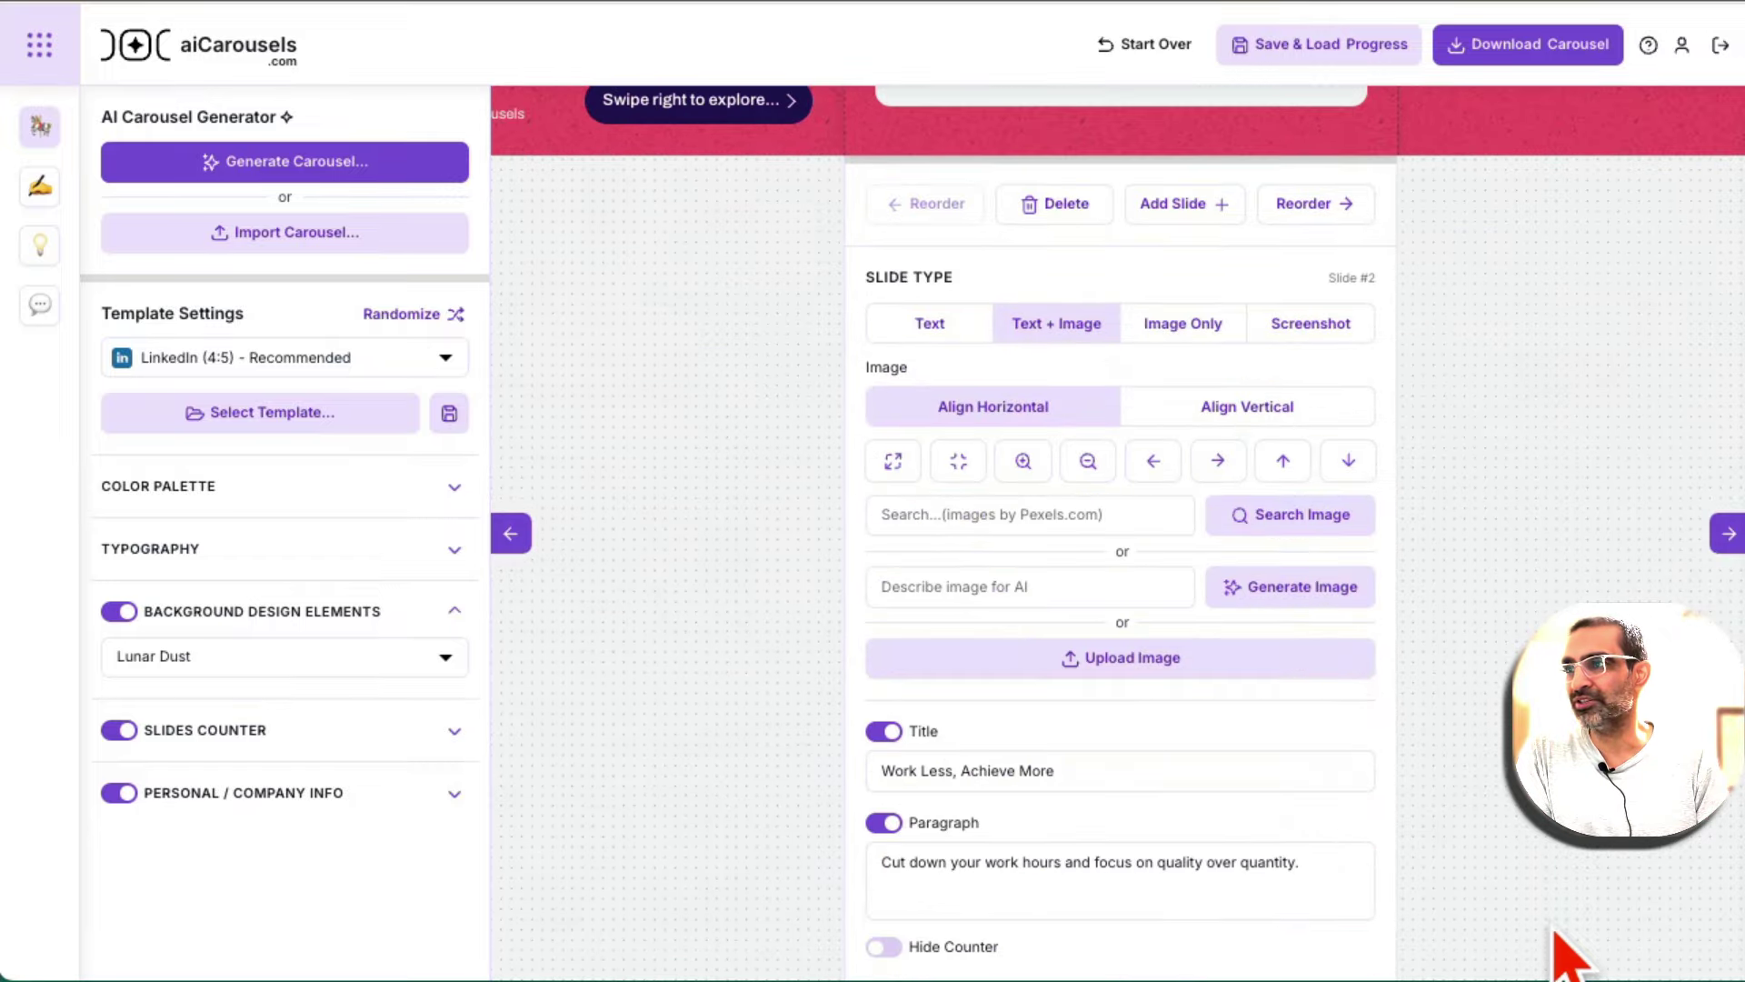
scroll(1564, 959, "up", 3)
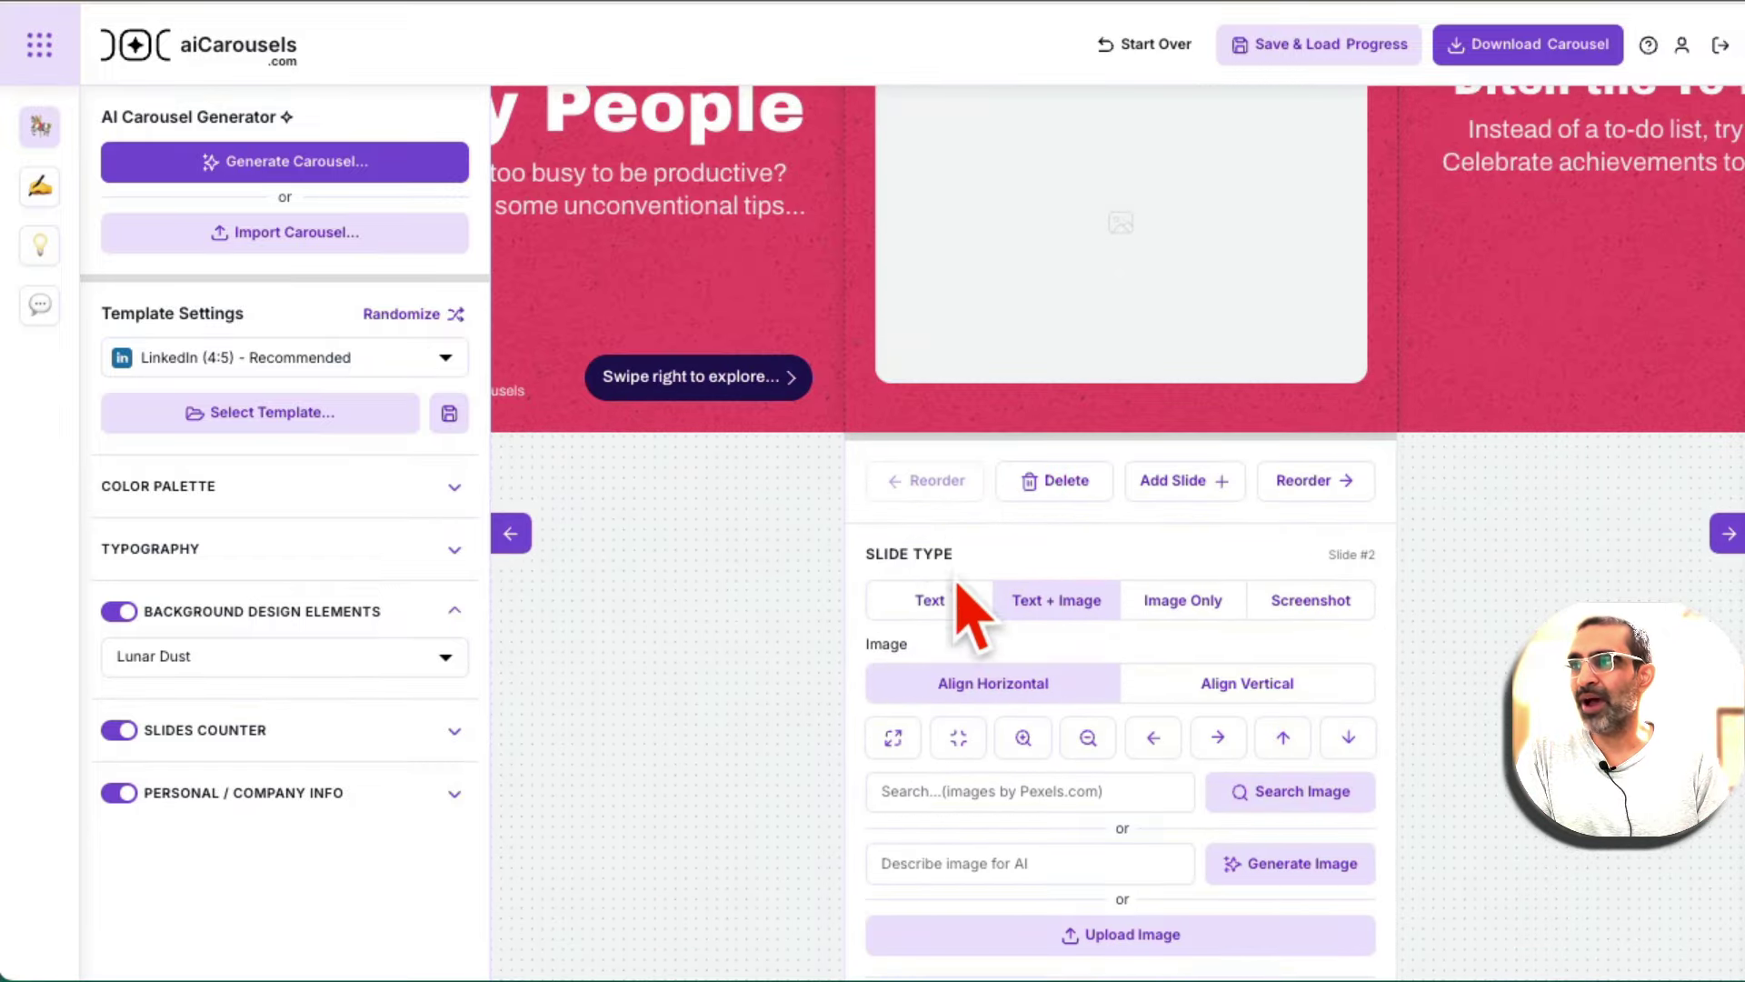
- Switch slide 2 back to a text-only layout
left_click(929, 600)
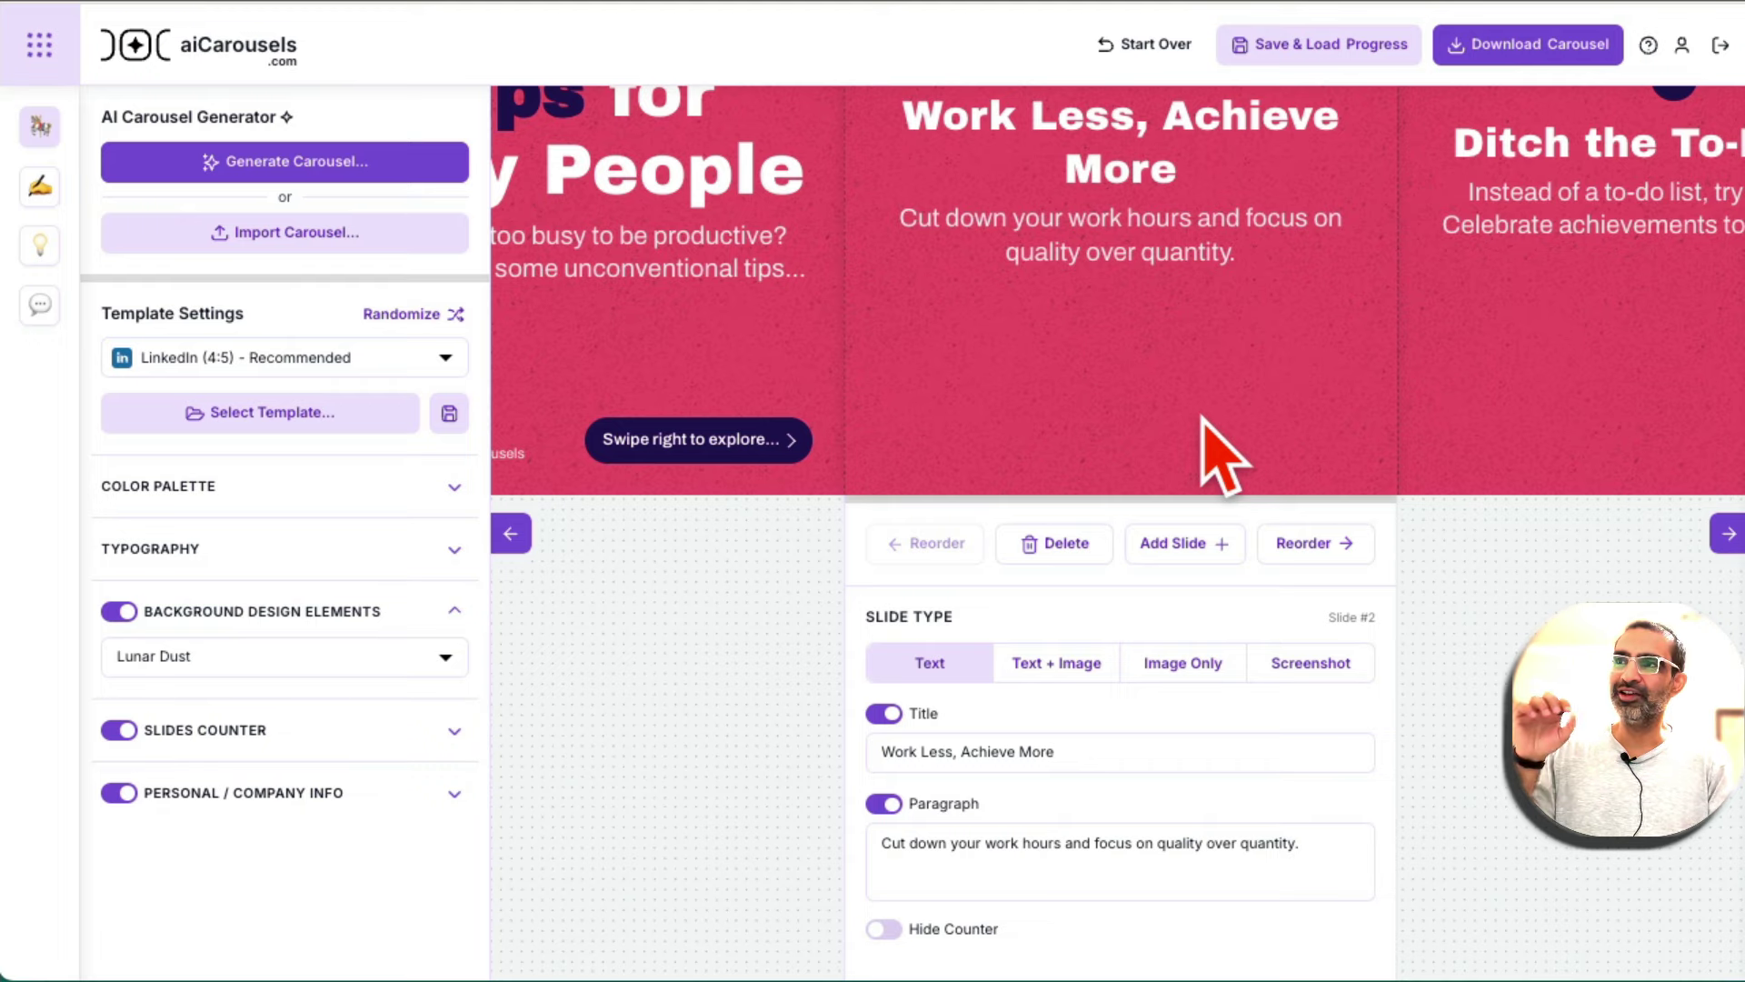
scroll(1219, 455, "up", 1)
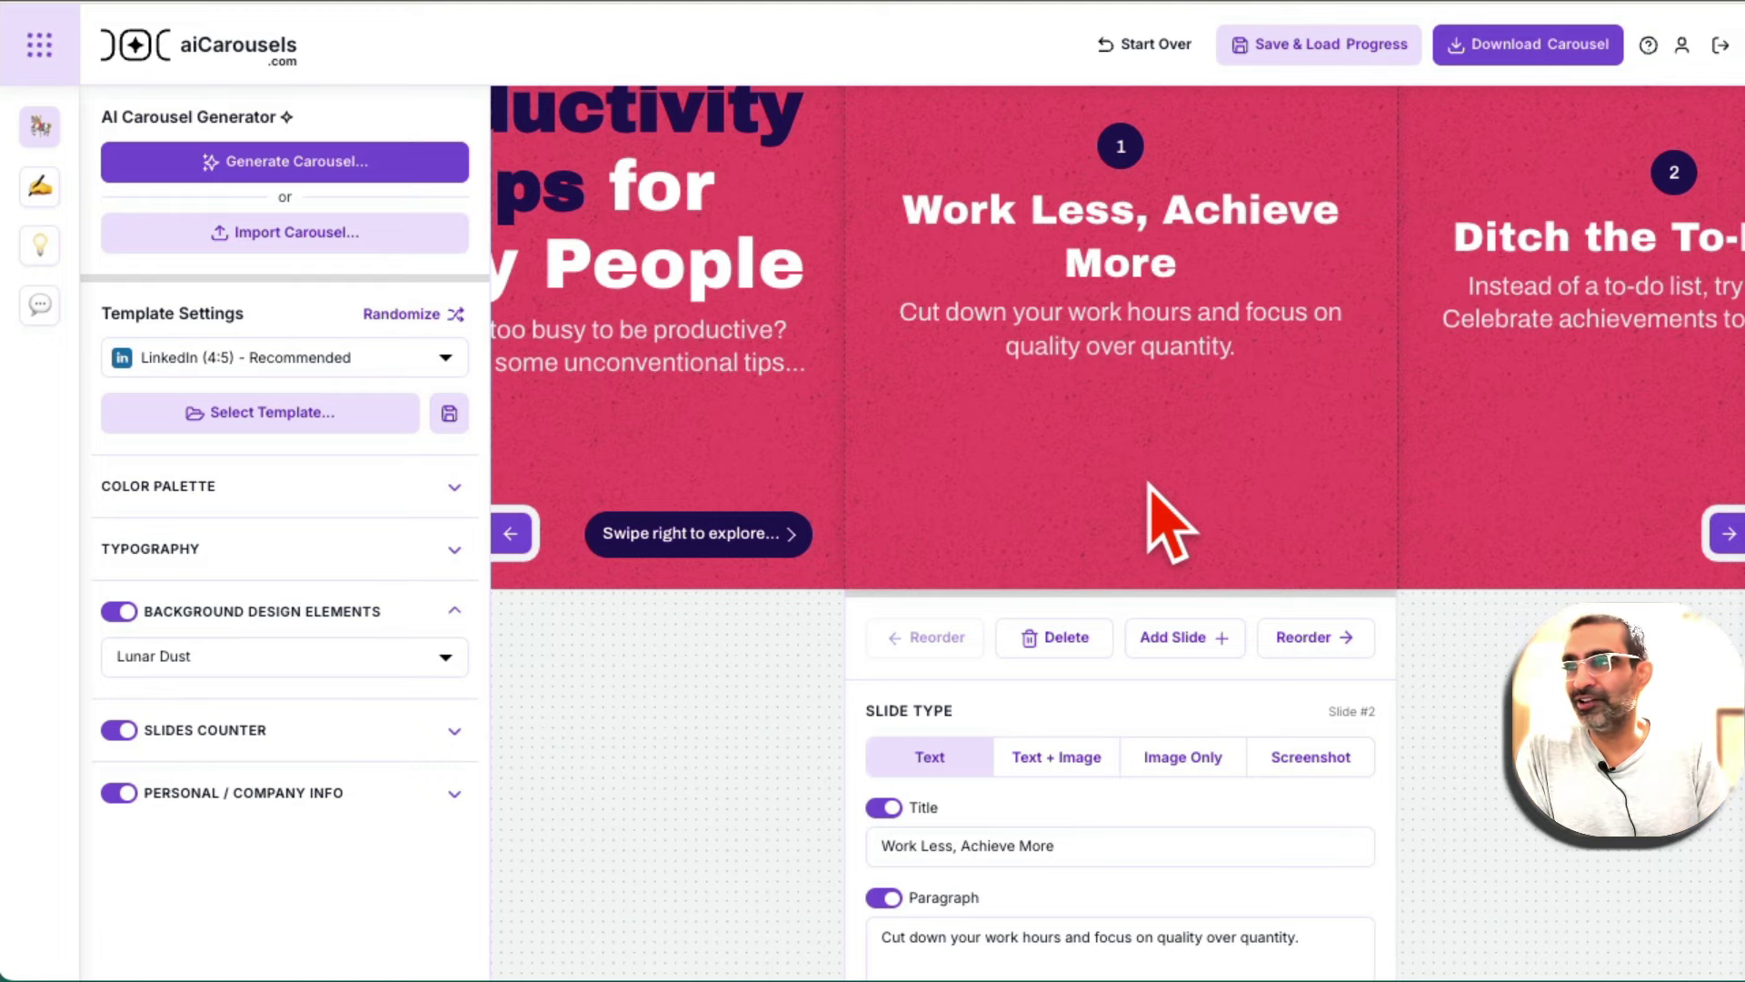
scroll(1168, 523, "up", 2)
- Page forward through the slides until slide 8, 'Use Deadlines Wisely', is centred
left_click(1582, 316)
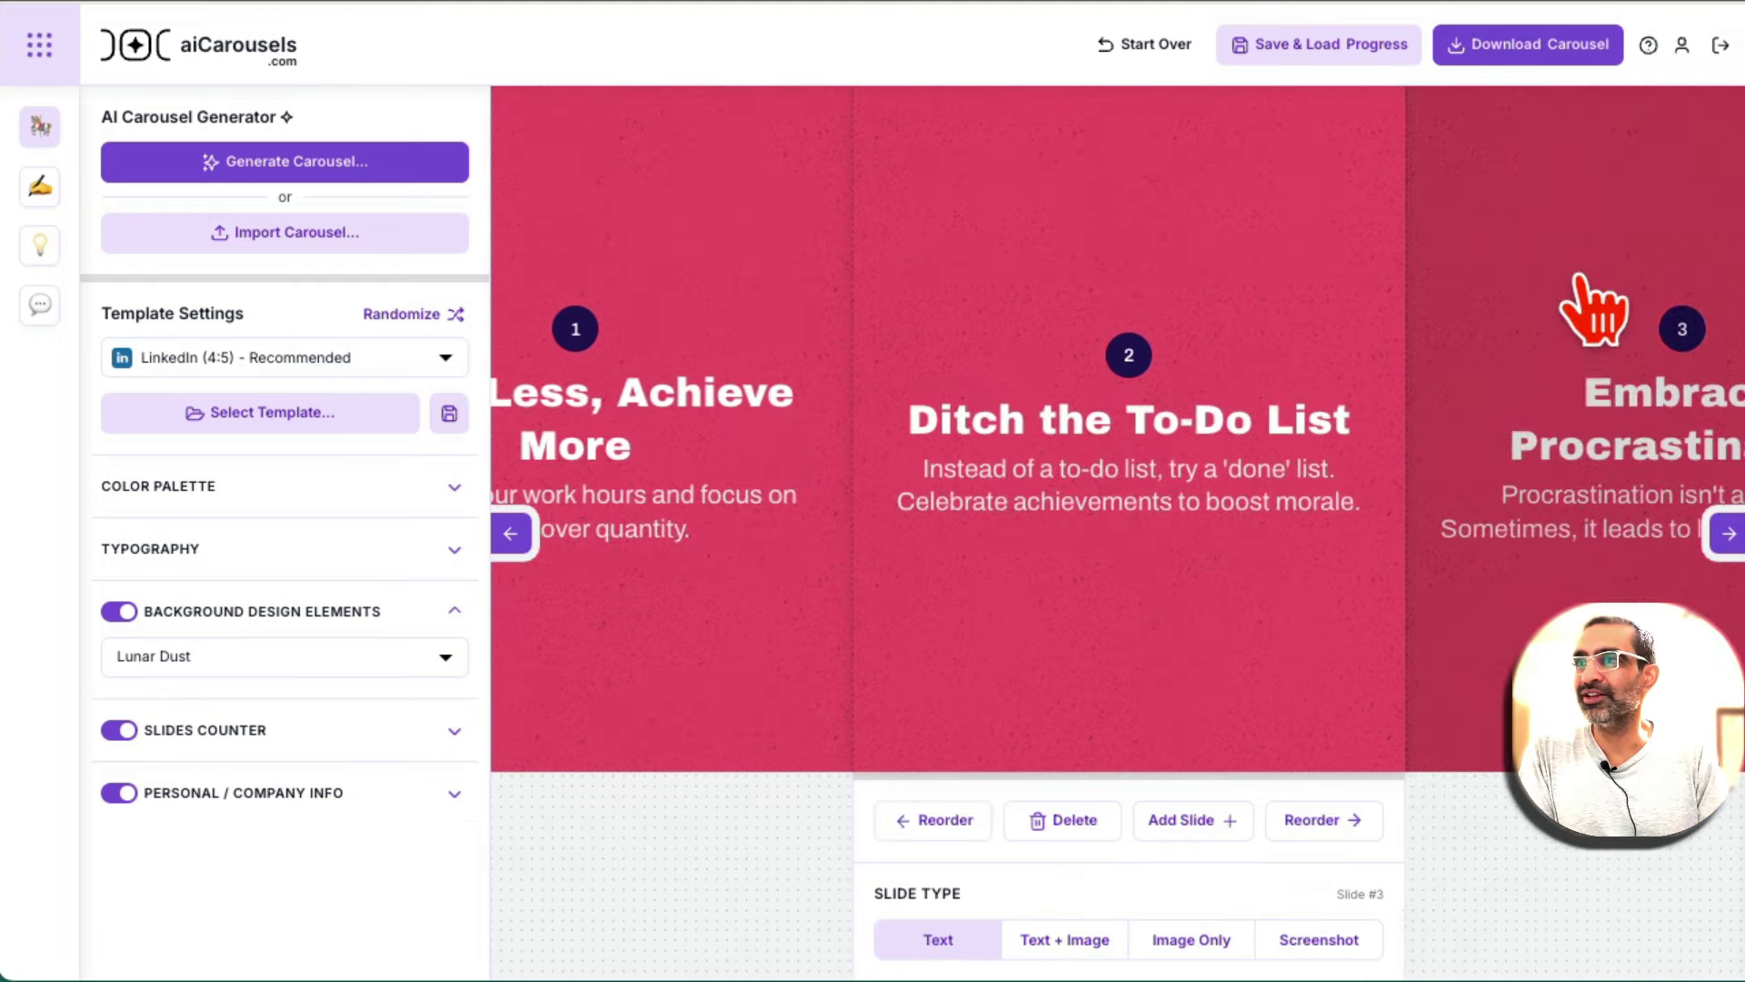
left_click(1546, 304)
left_click(1550, 305)
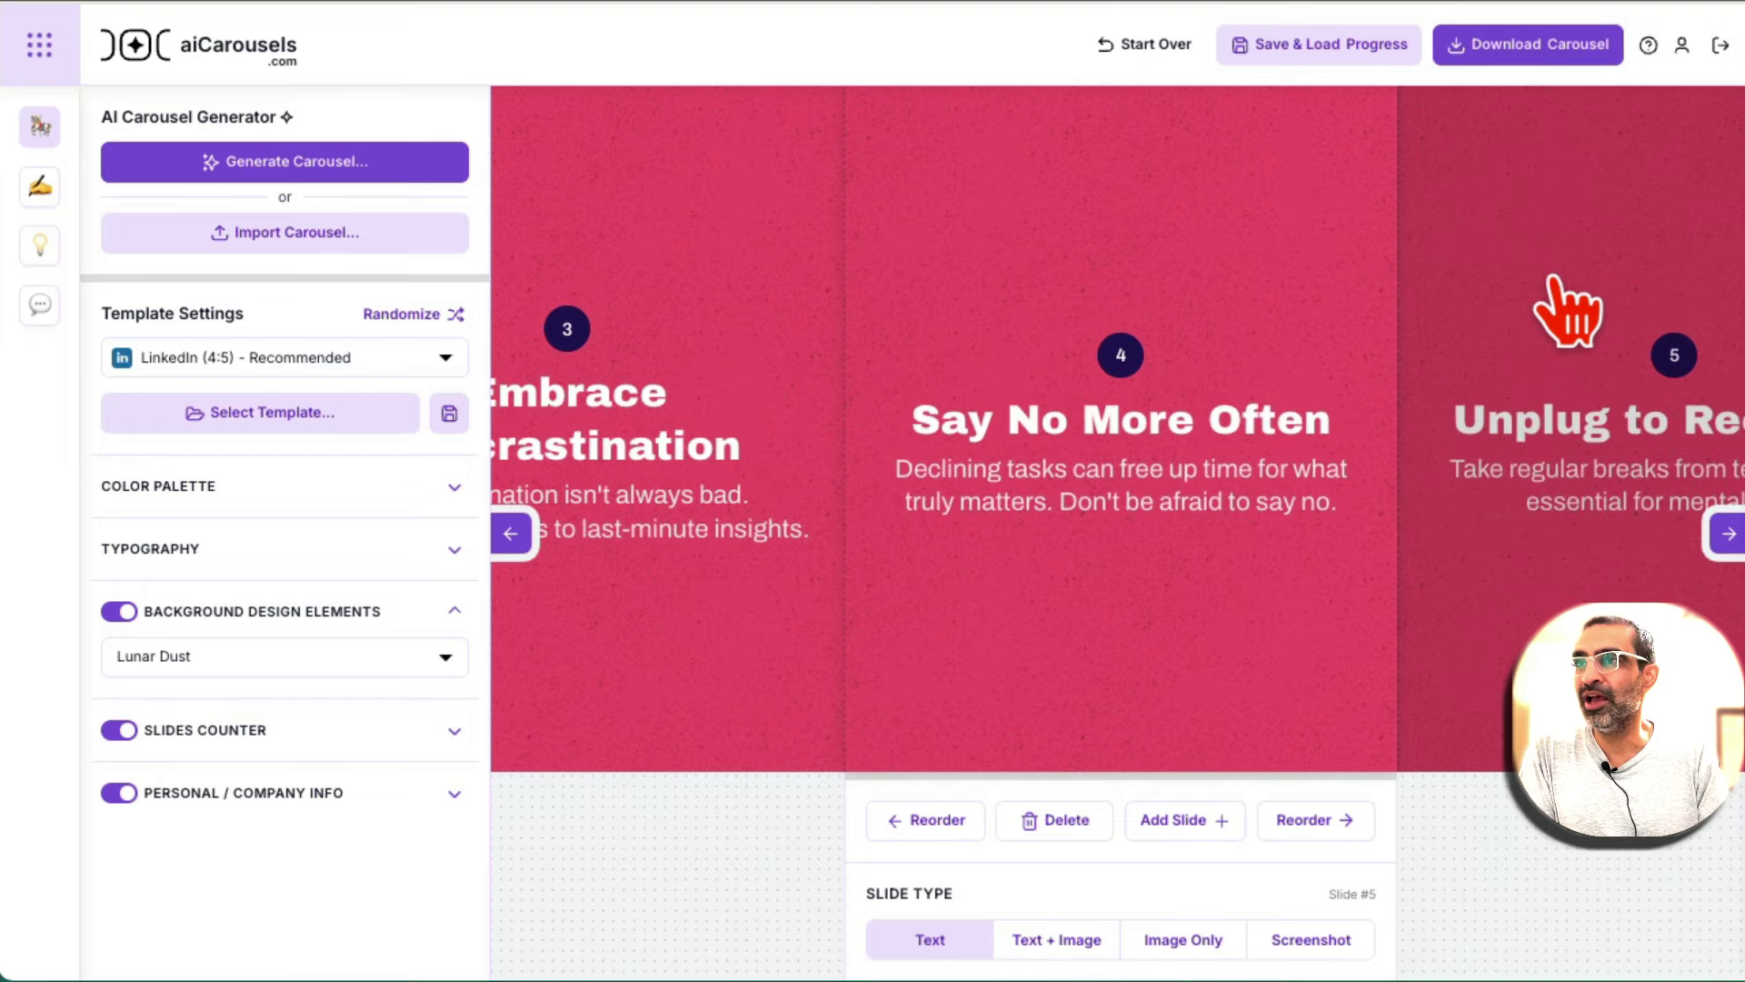
left_click(1550, 304)
left_click(1553, 291)
left_click(1552, 278)
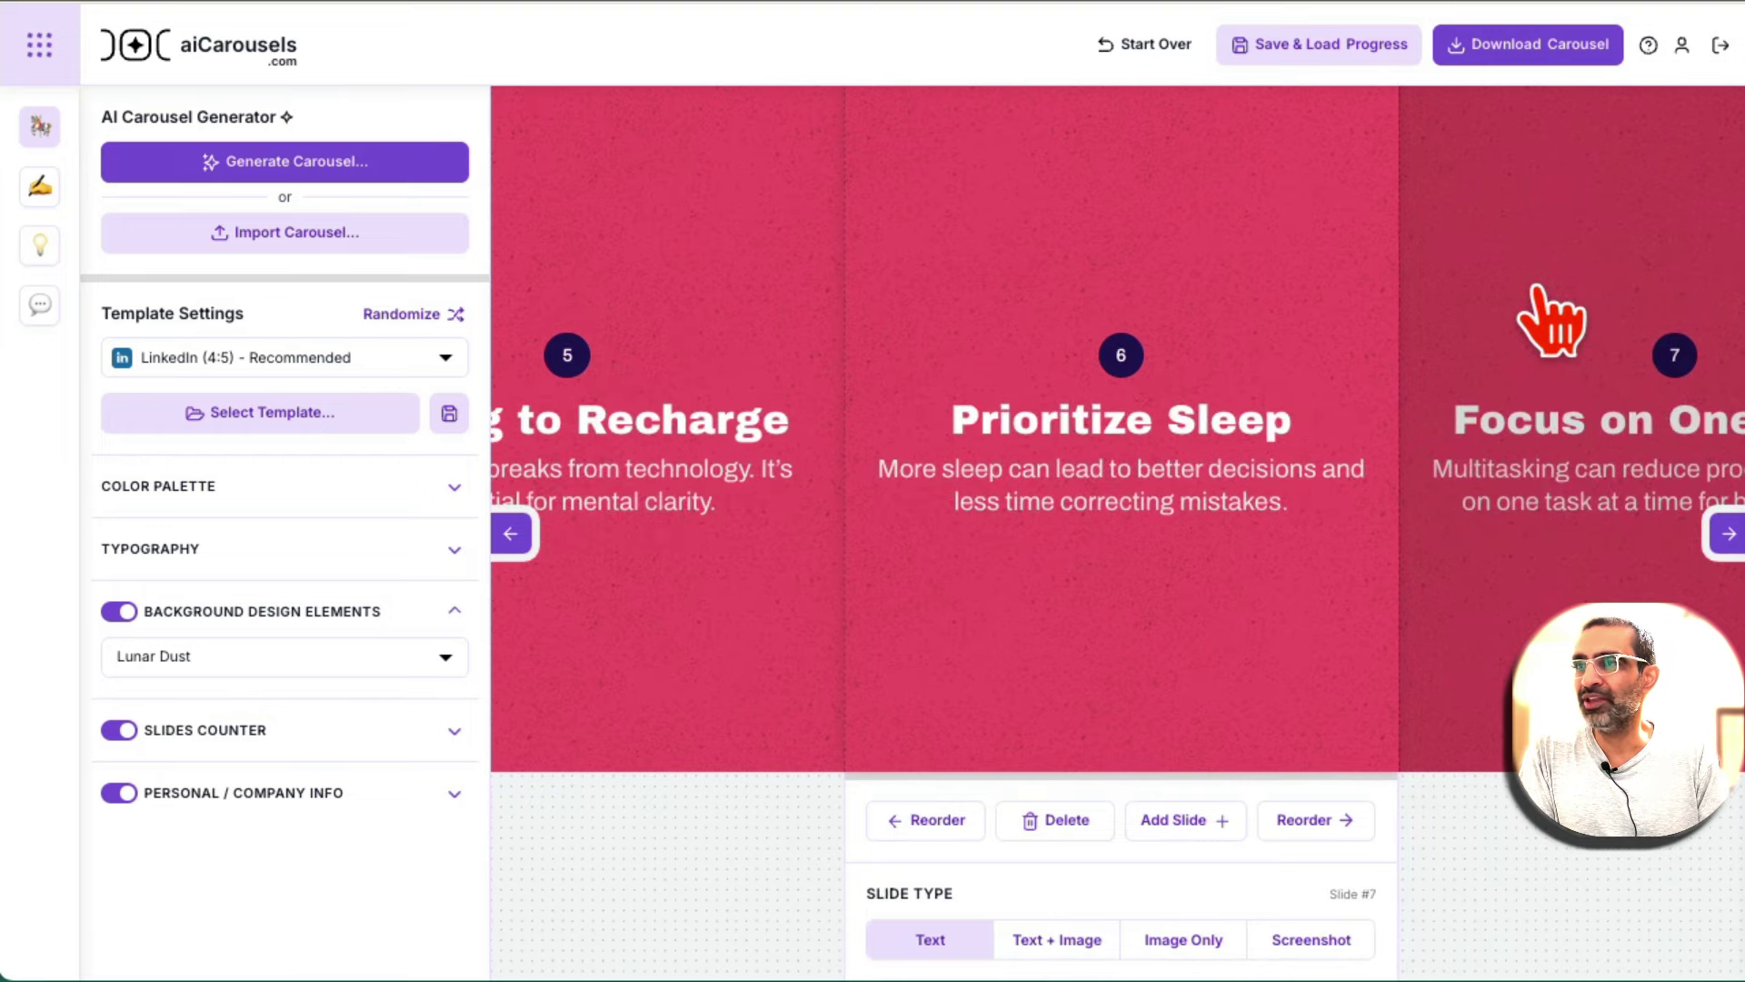
left_click(1552, 293)
left_click(1553, 289)
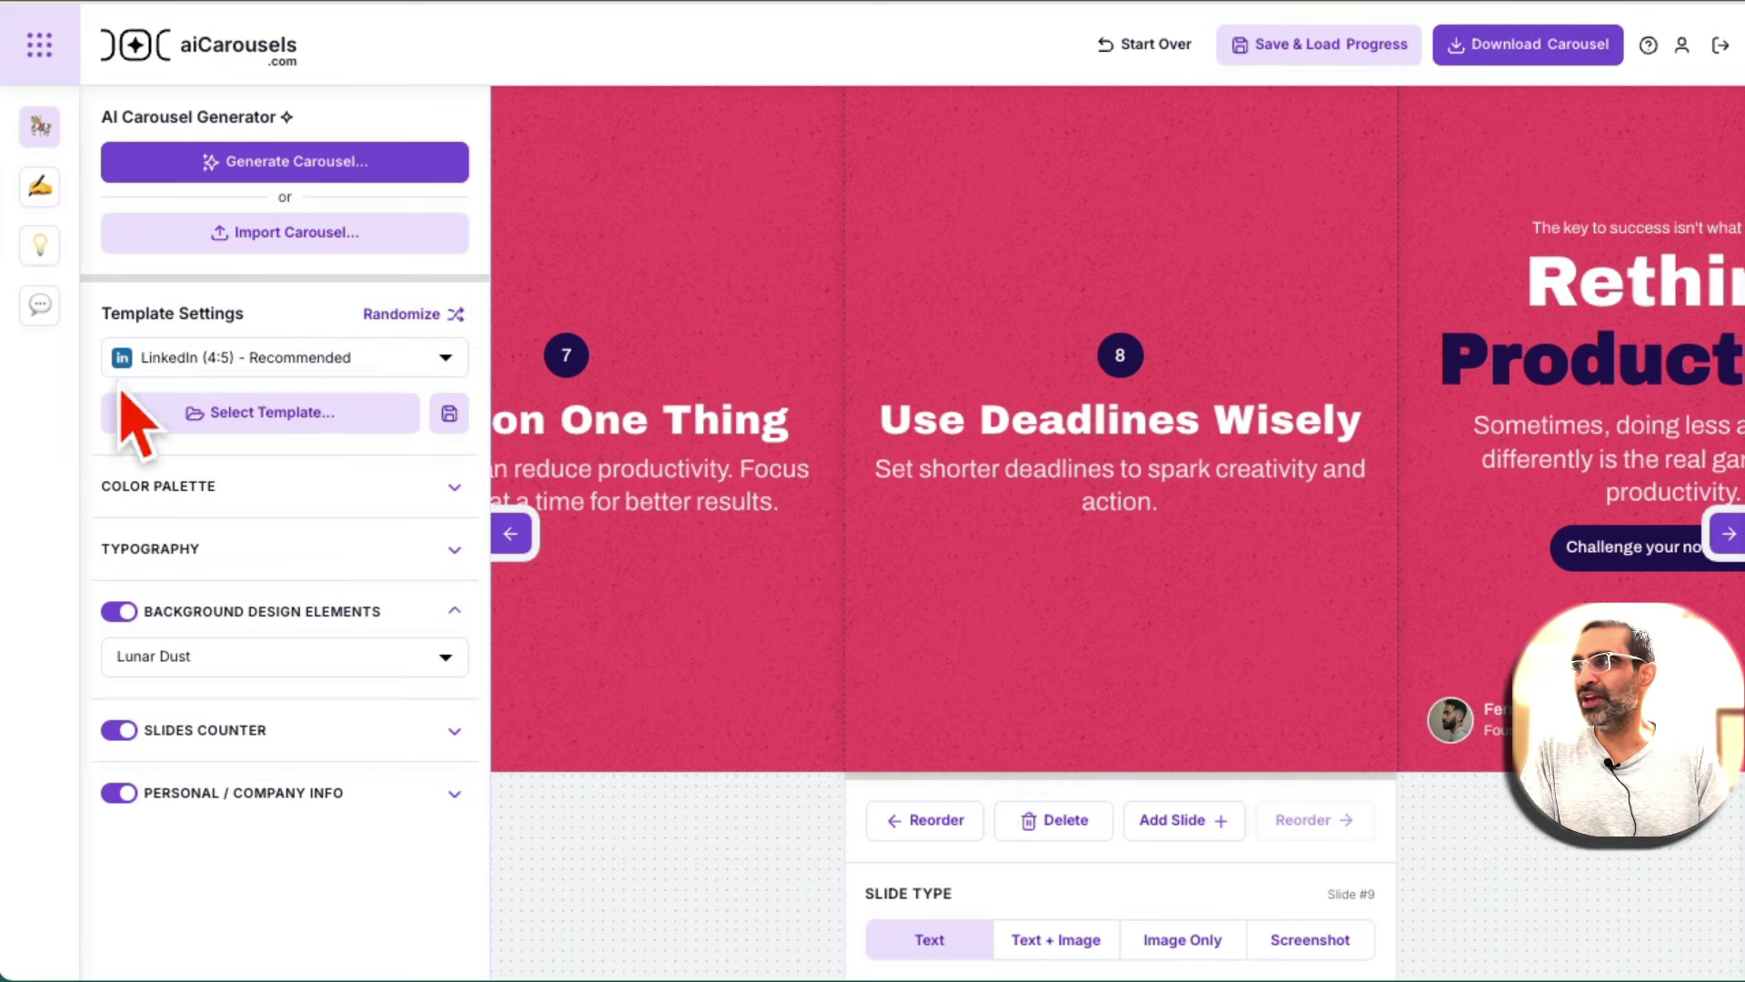
- Download the carousel at the LinkedIn (4:5) size and confirm the save
left_click(292, 364)
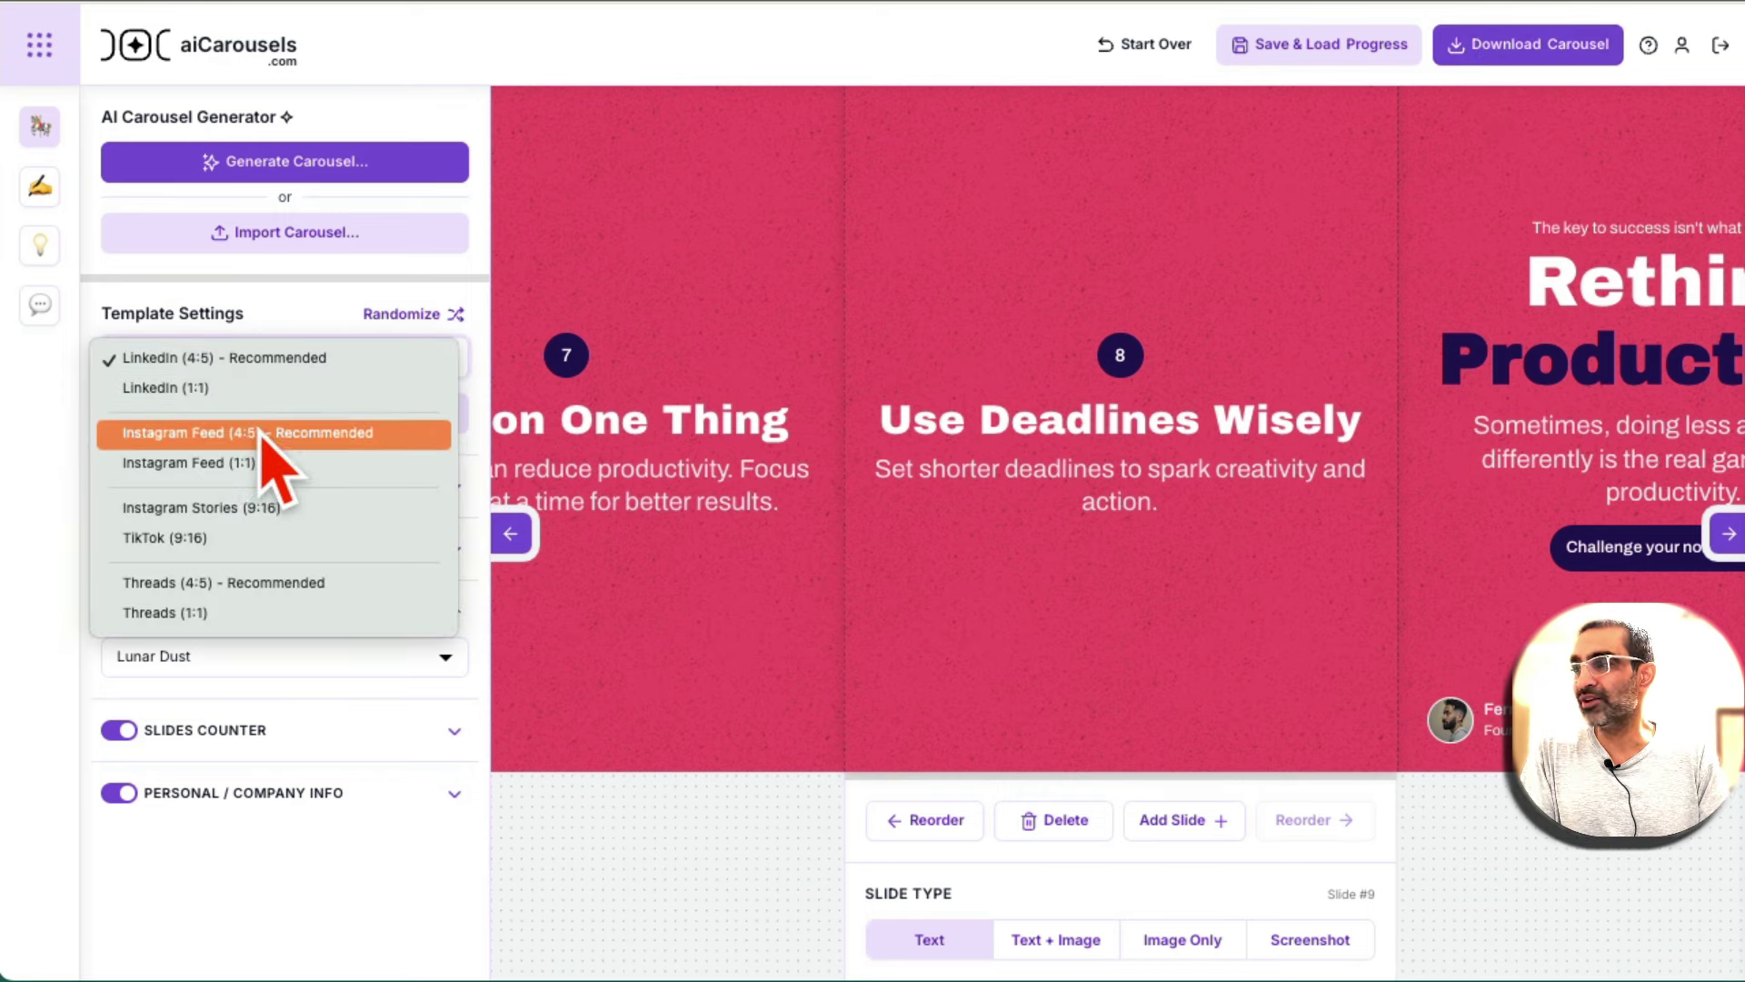
left_click(909, 59)
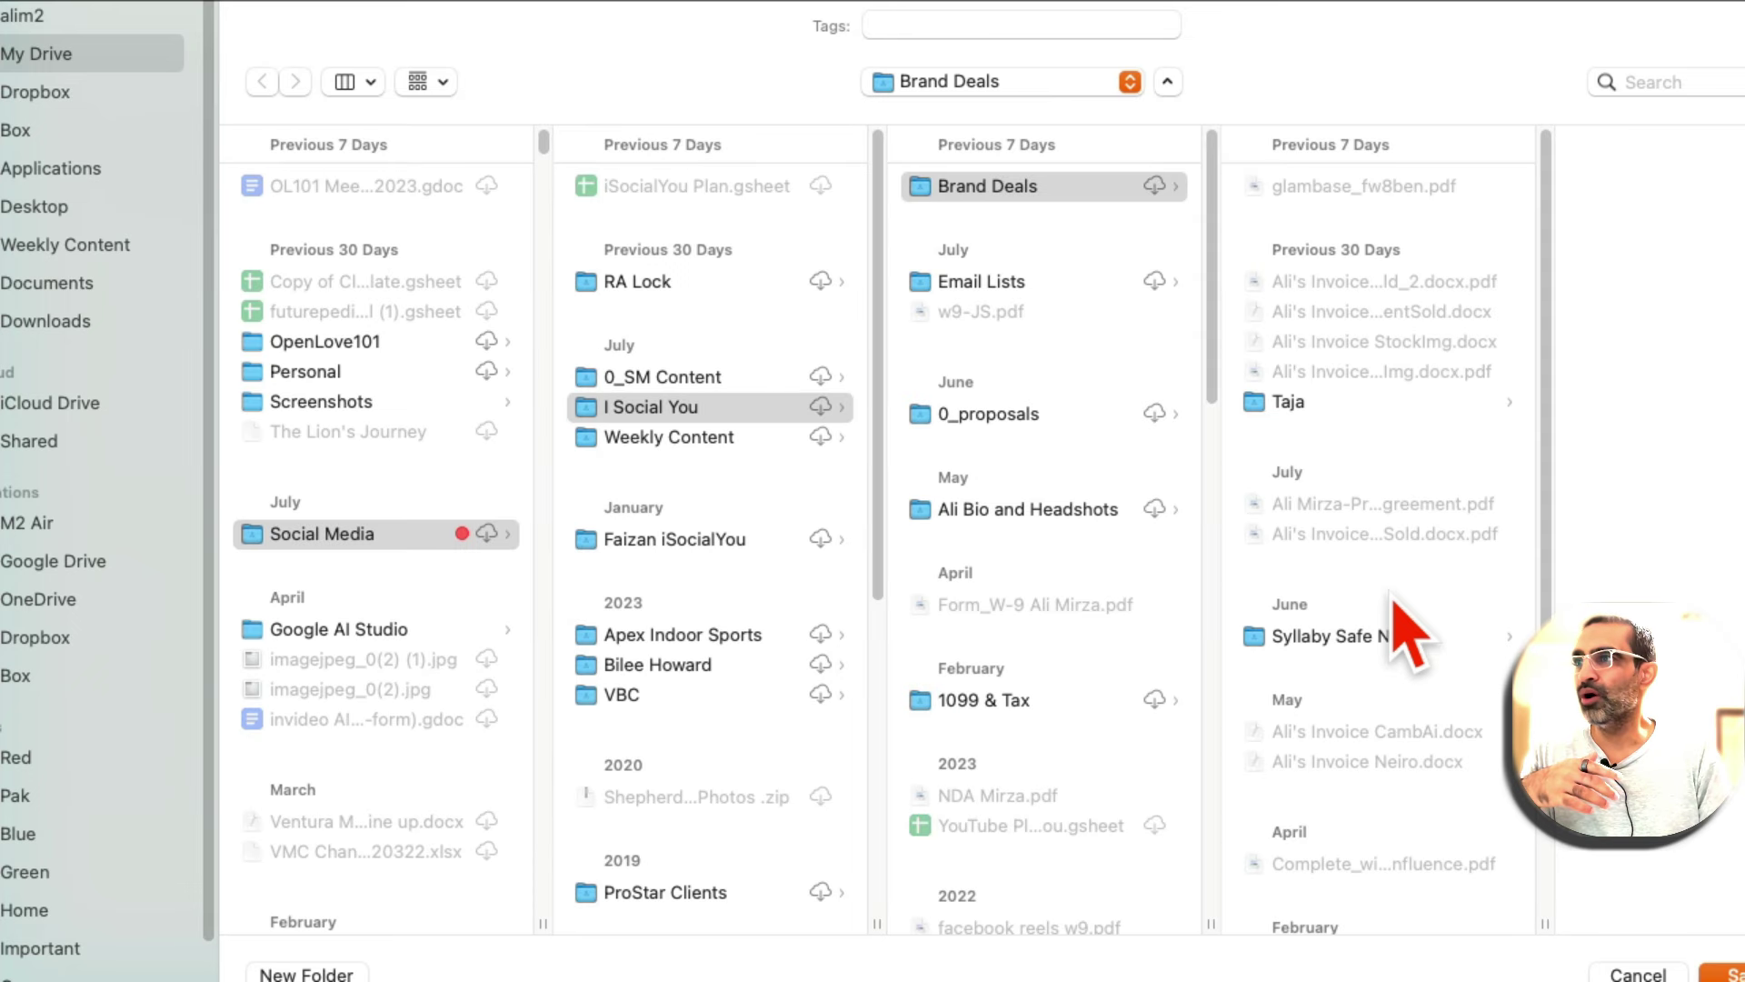
key("Return")
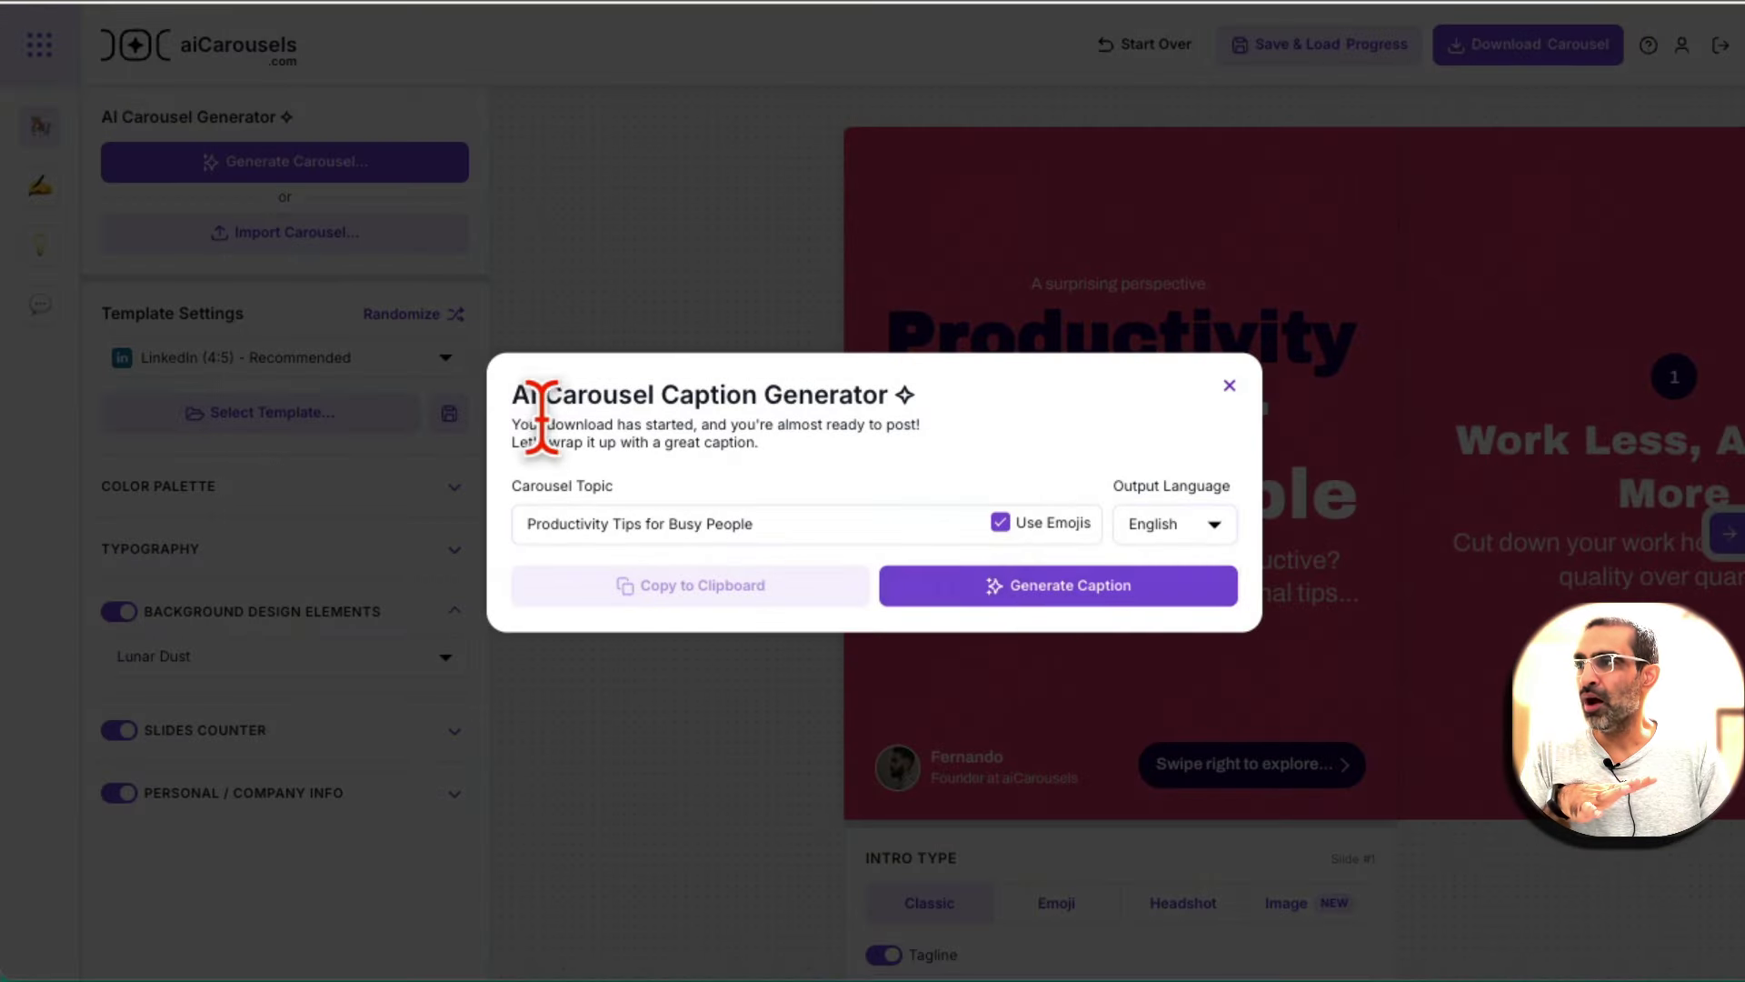
- Generate an emoji-rich AI caption for 'Productivity Tips for Busy People', review it, and close the generator
left_click(1045, 592)
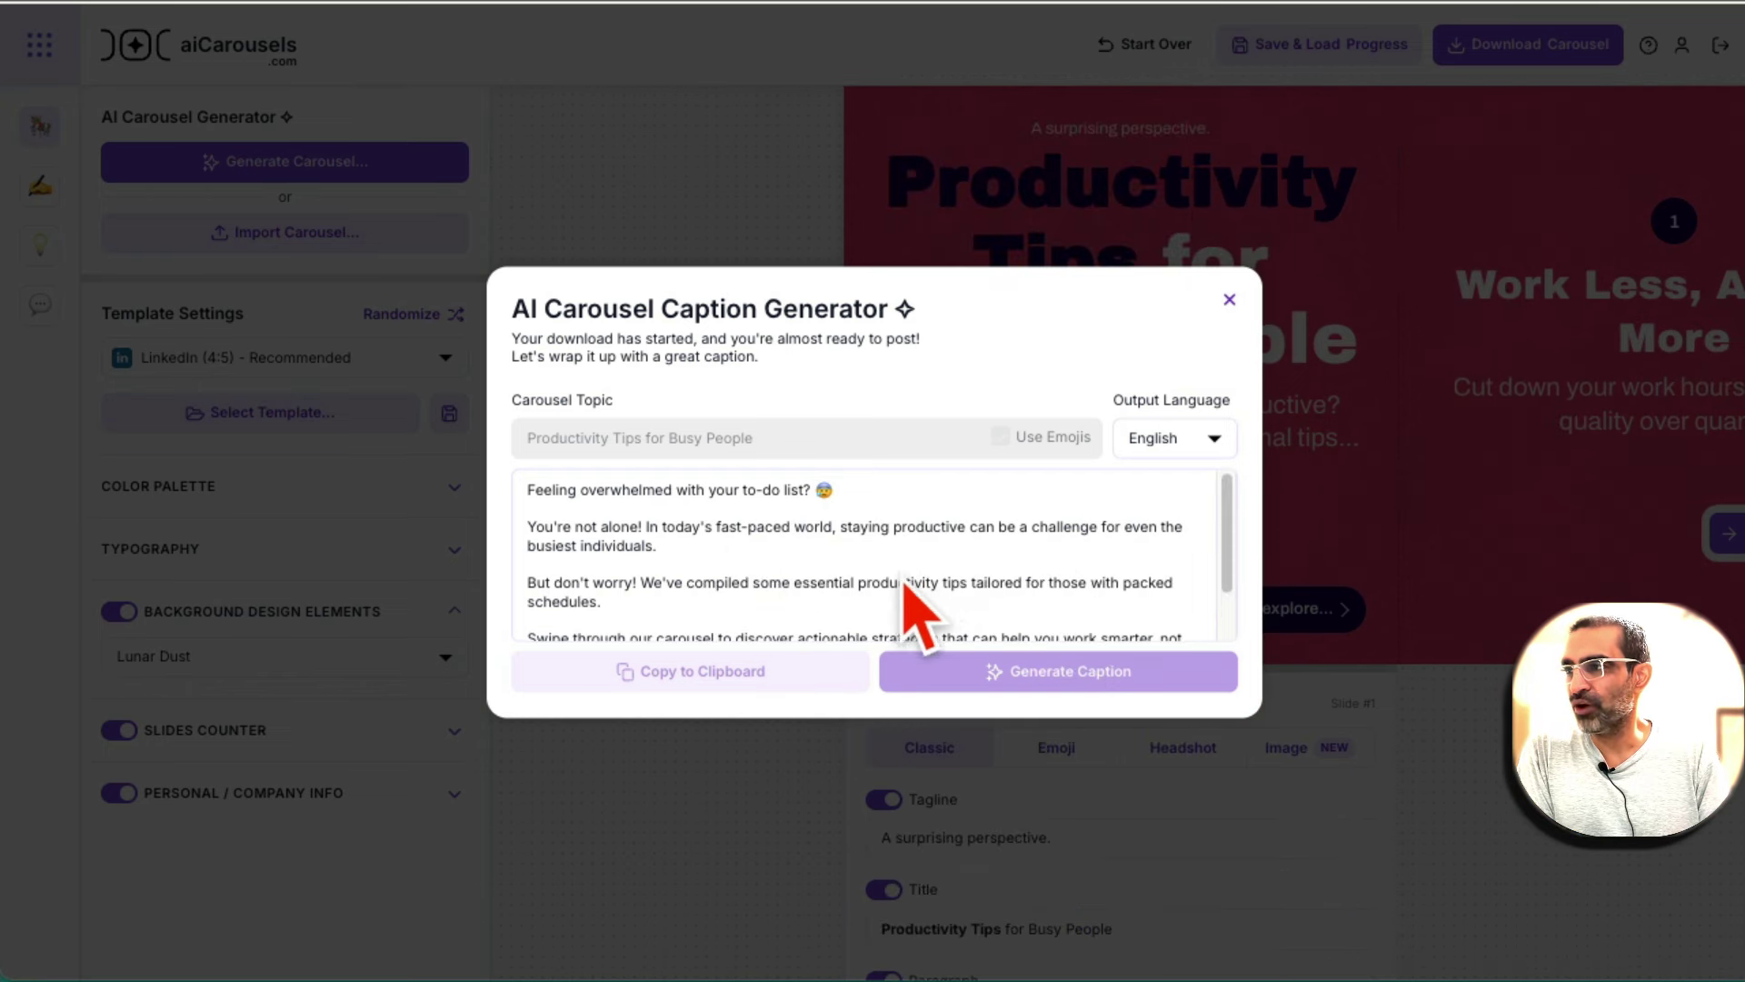
scroll(830, 600, "down", 1)
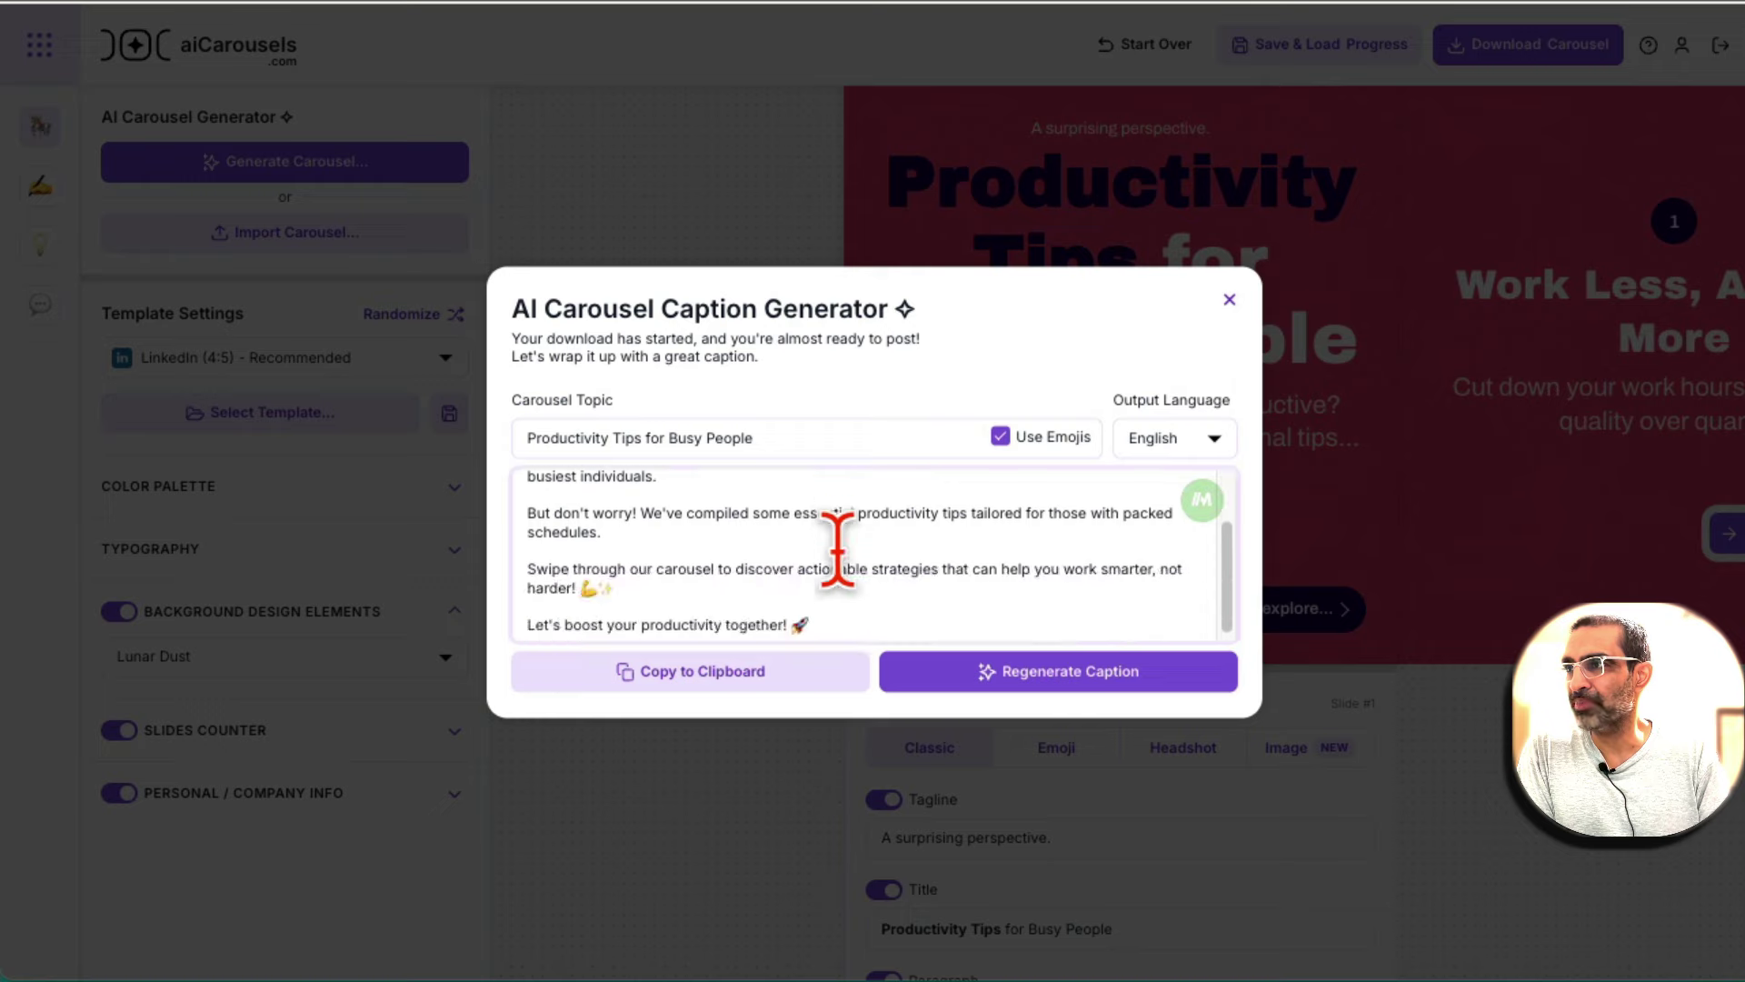
left_click_drag(985, 614, 750, 475)
scroll(750, 474, "up", 1)
left_click(825, 538)
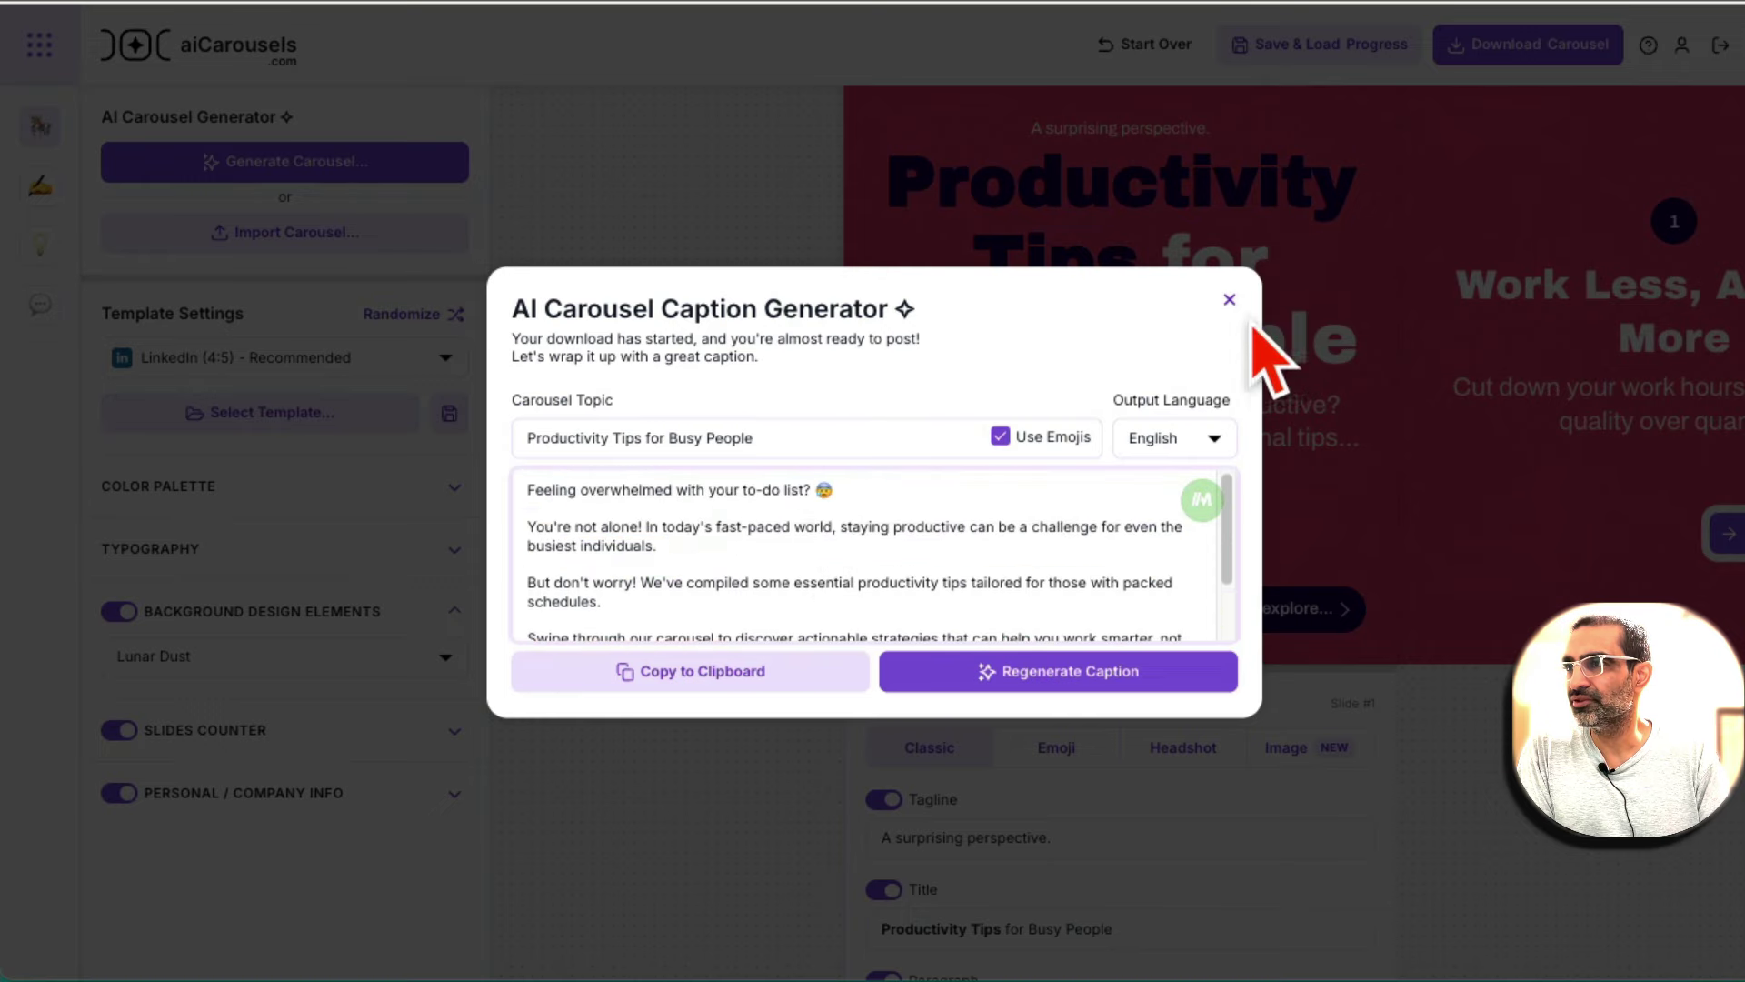
left_click(1230, 300)
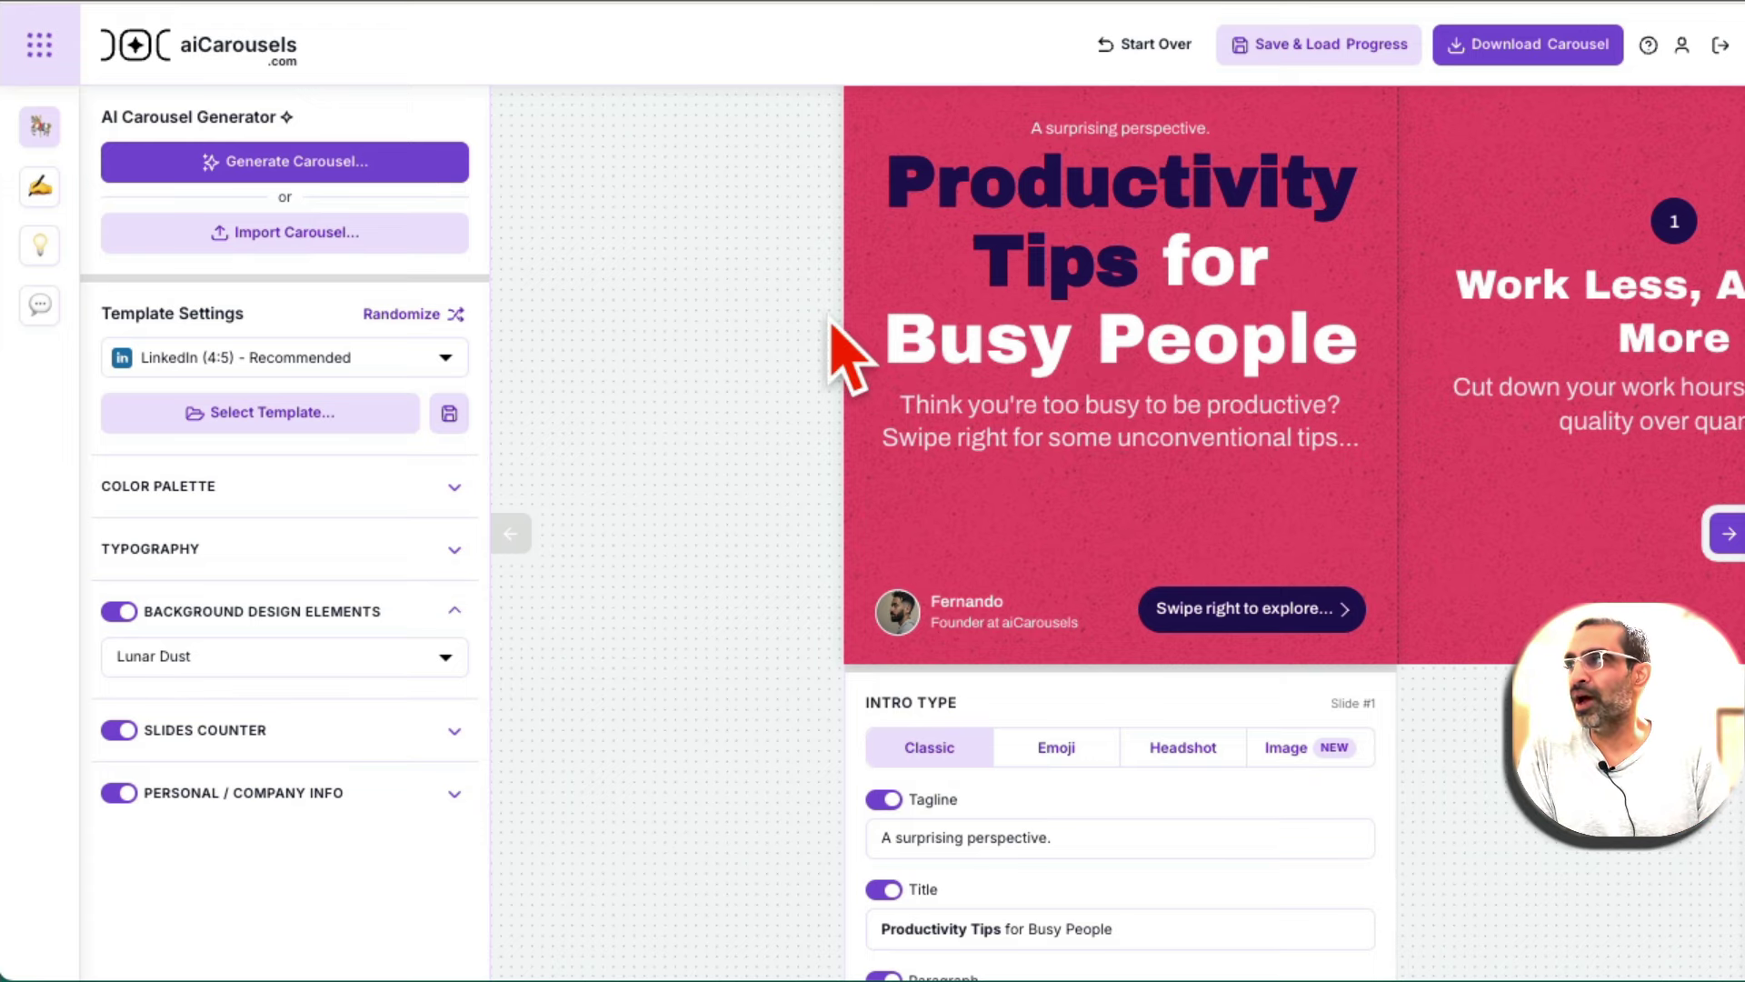
scroll(832, 345, "up", 2)
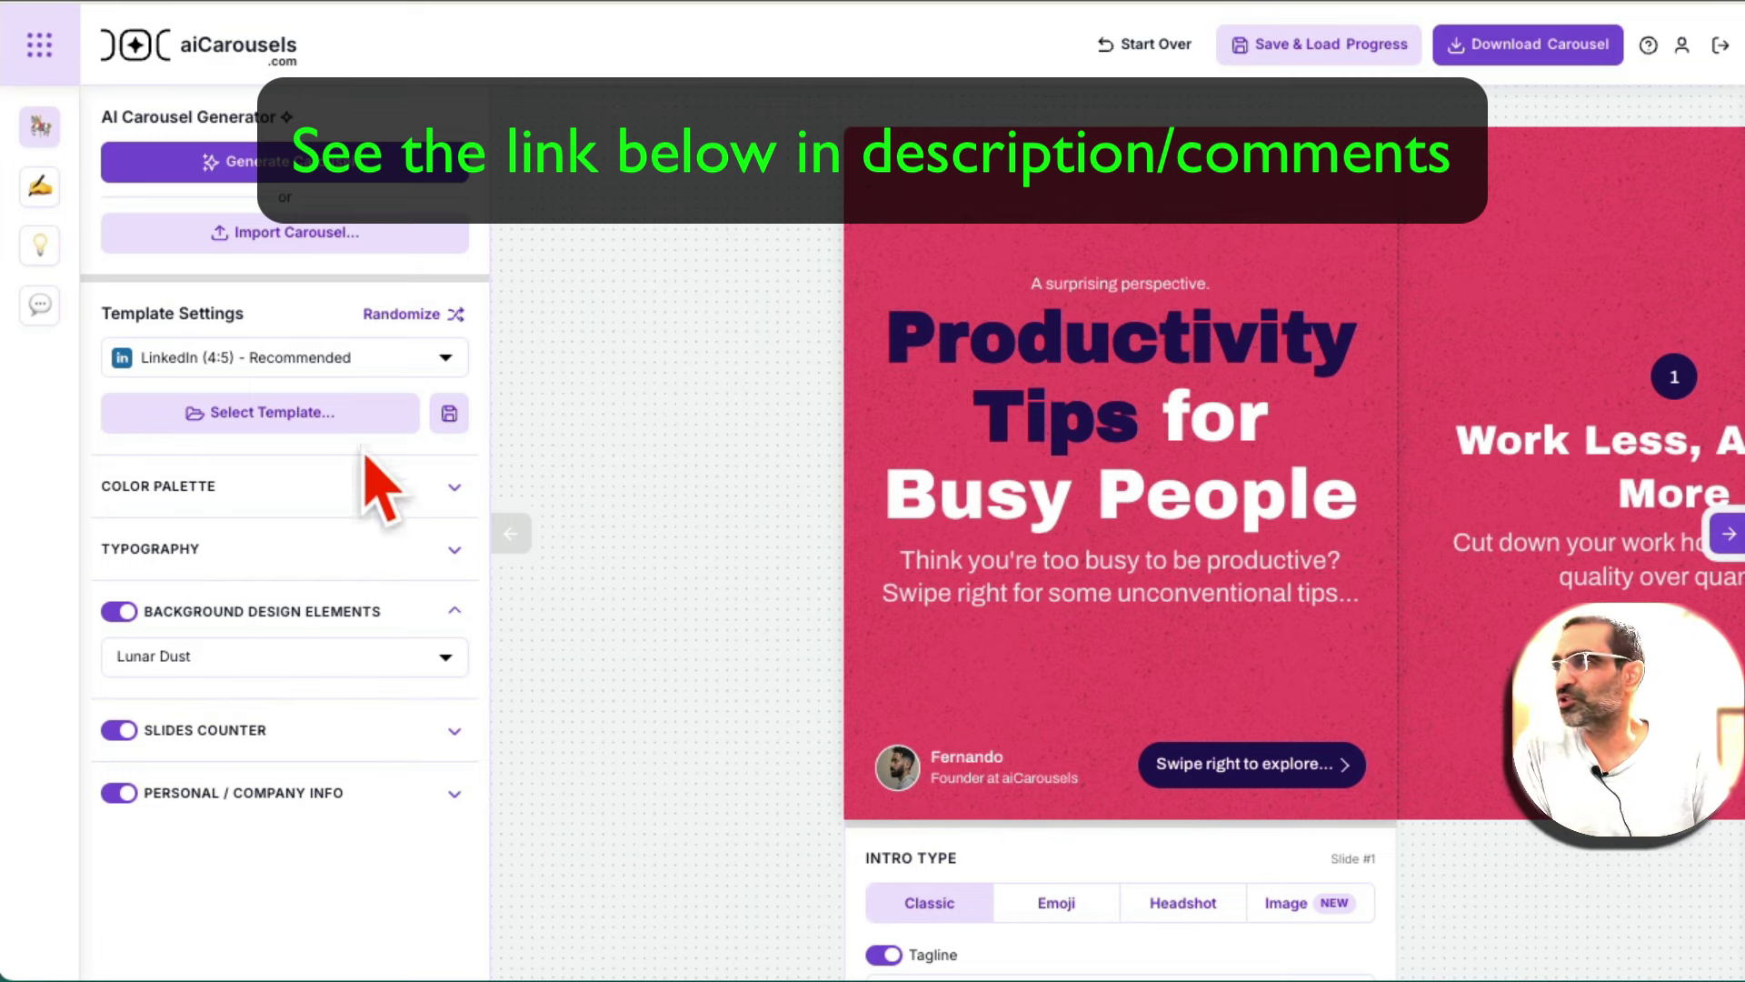
- Open the LinkedIn Cheat Sheet & Infographic Generator from the aiCarousels tools list
left_click(39, 45)
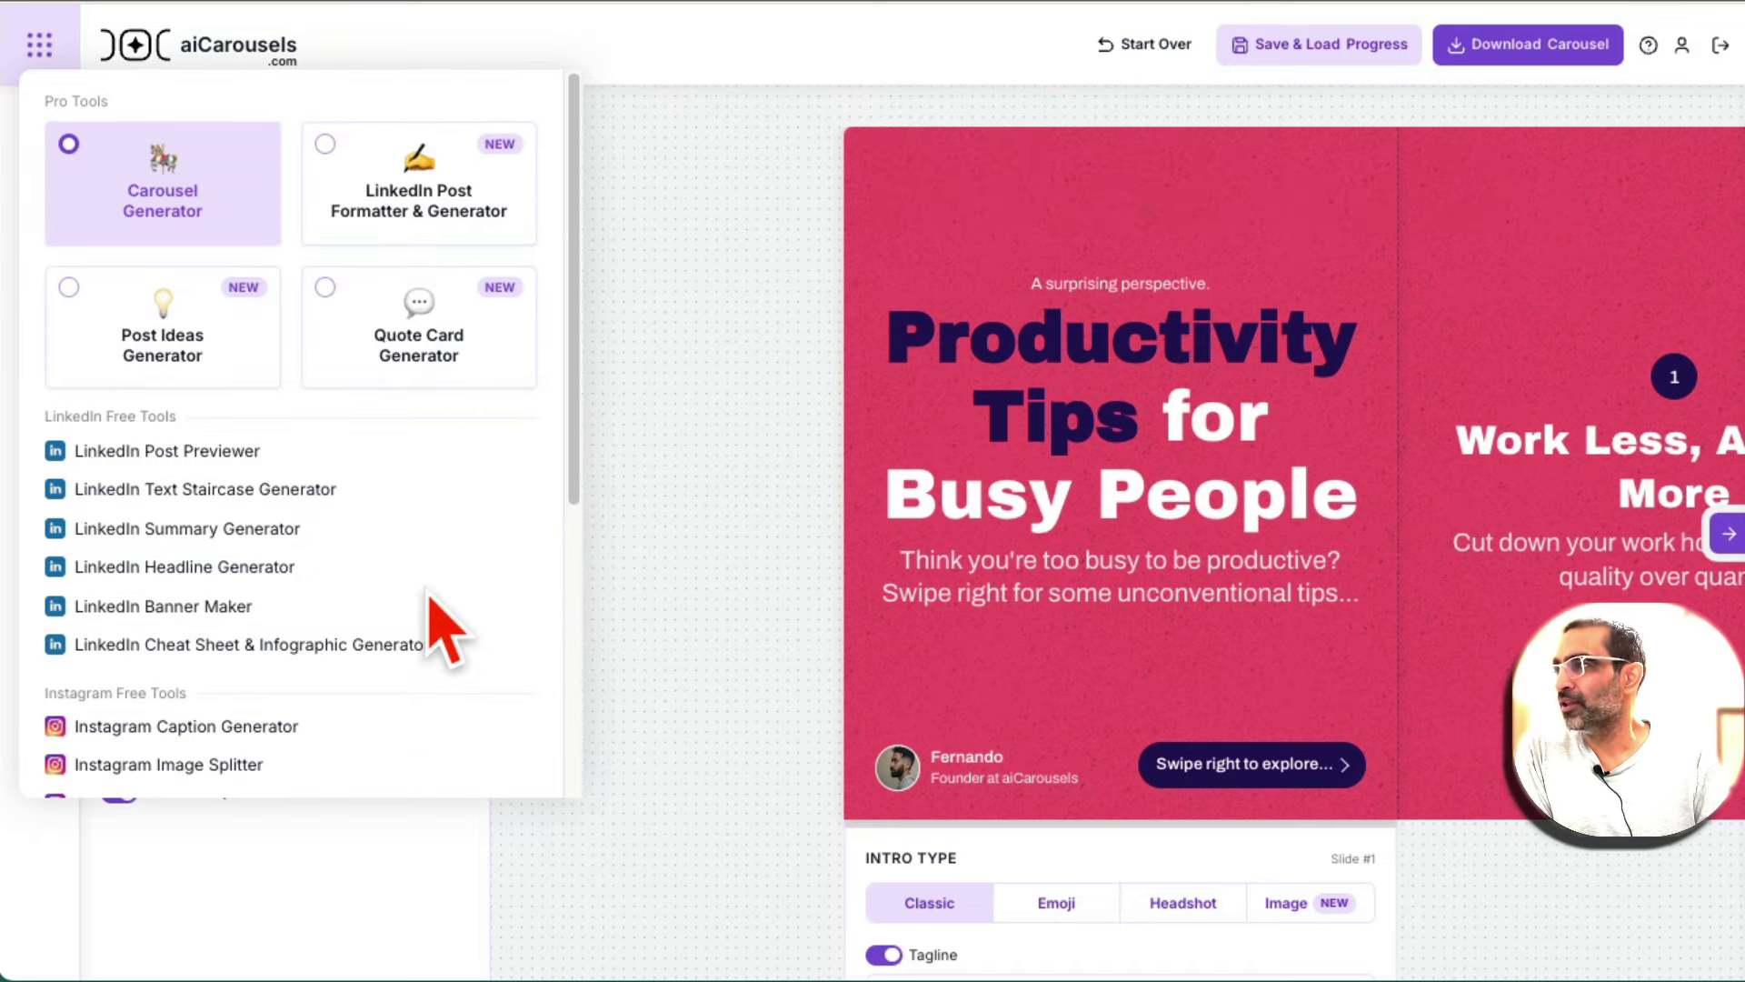
scroll(431, 628, "down", 1)
scroll(440, 618, "down", 1)
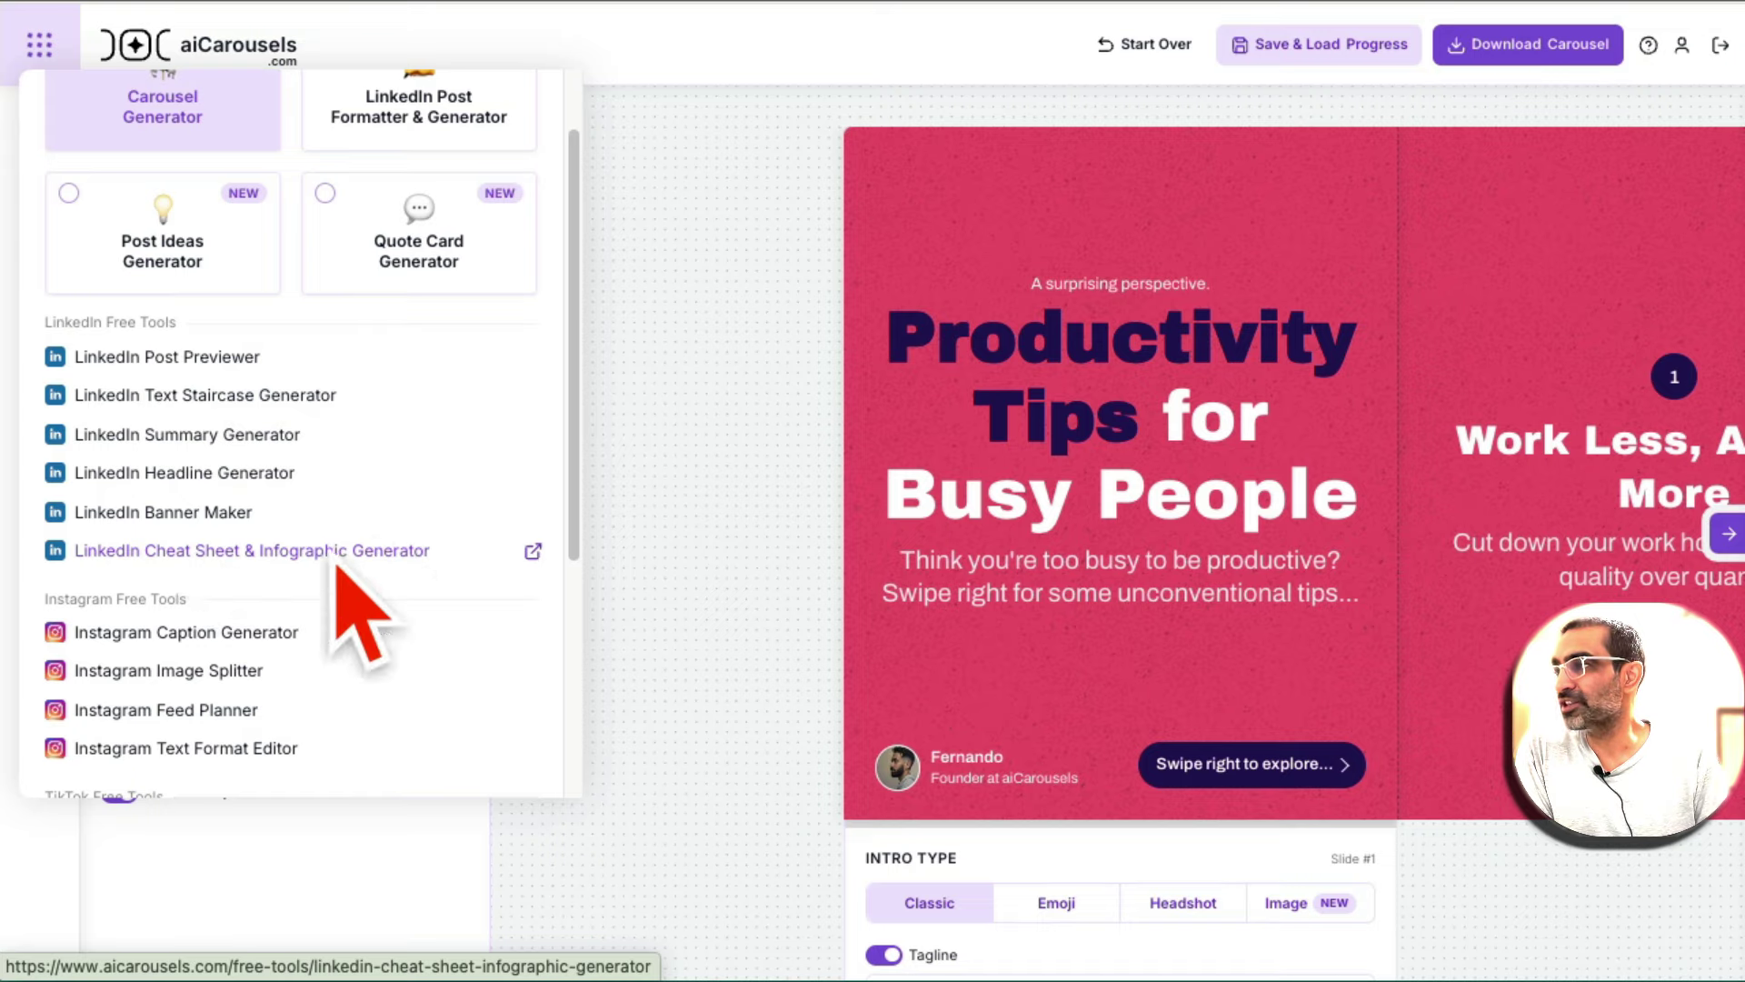
left_click(533, 551)
scroll(1286, 576, "down", 7)
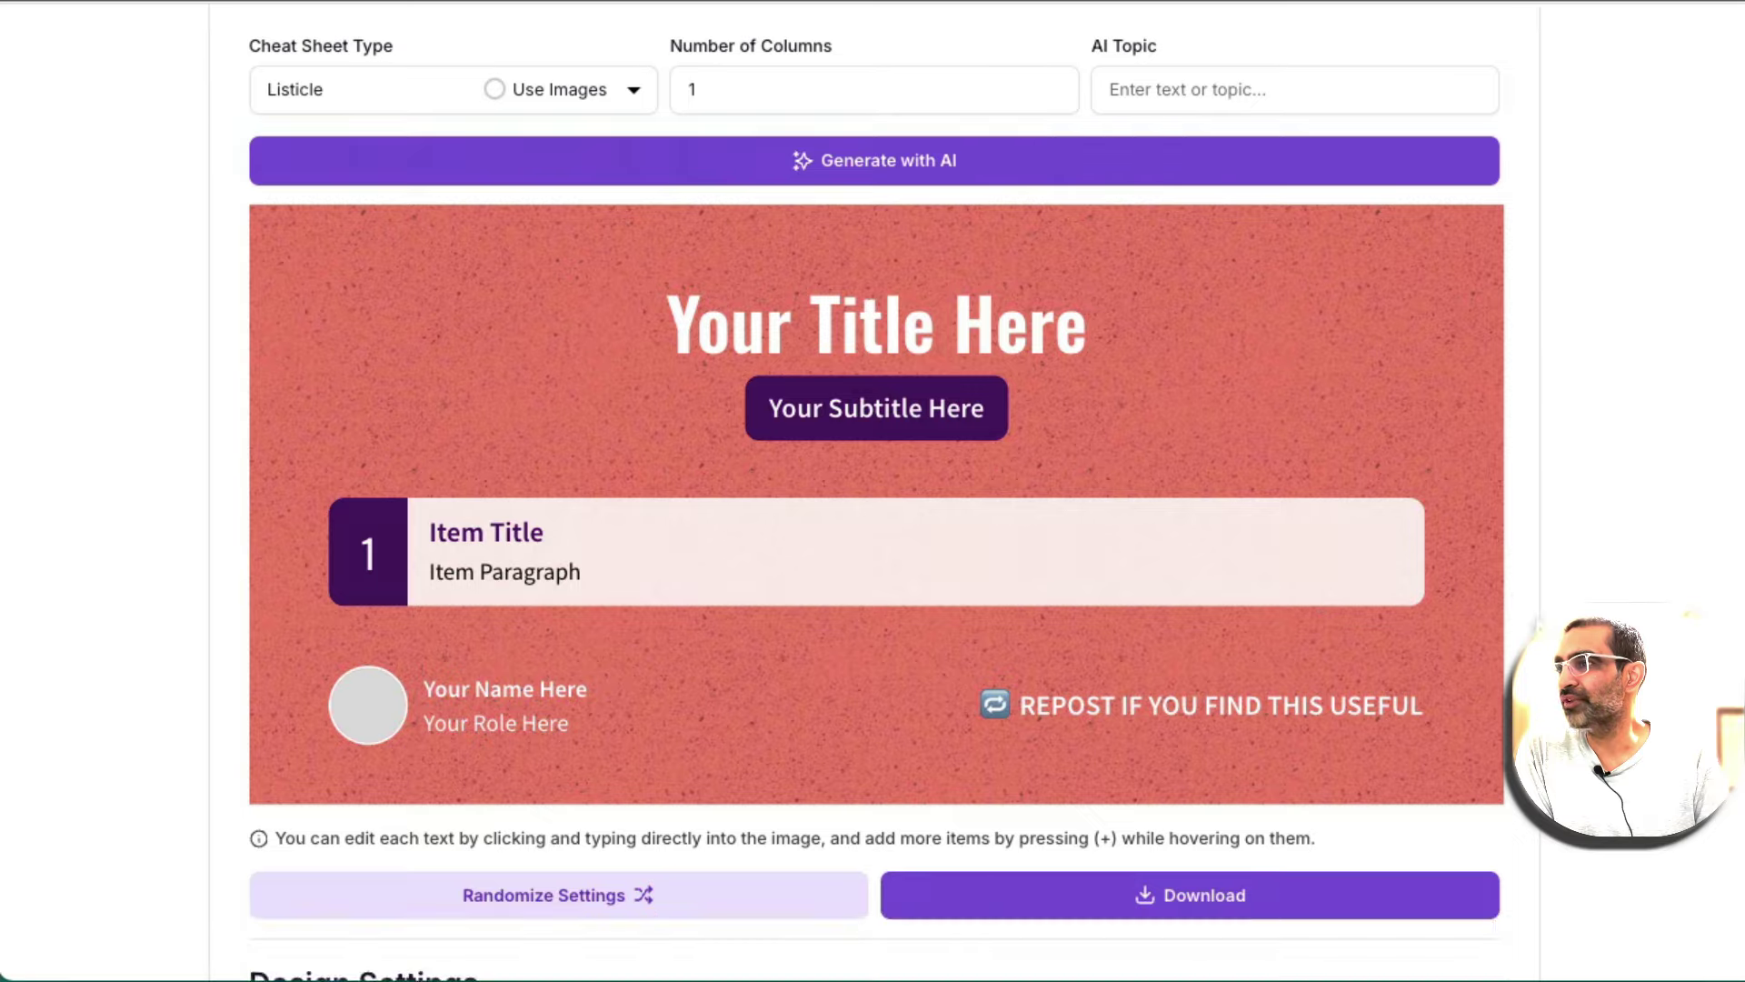
scroll(876, 491, "down", 3)
scroll(876, 491, "up", 7)
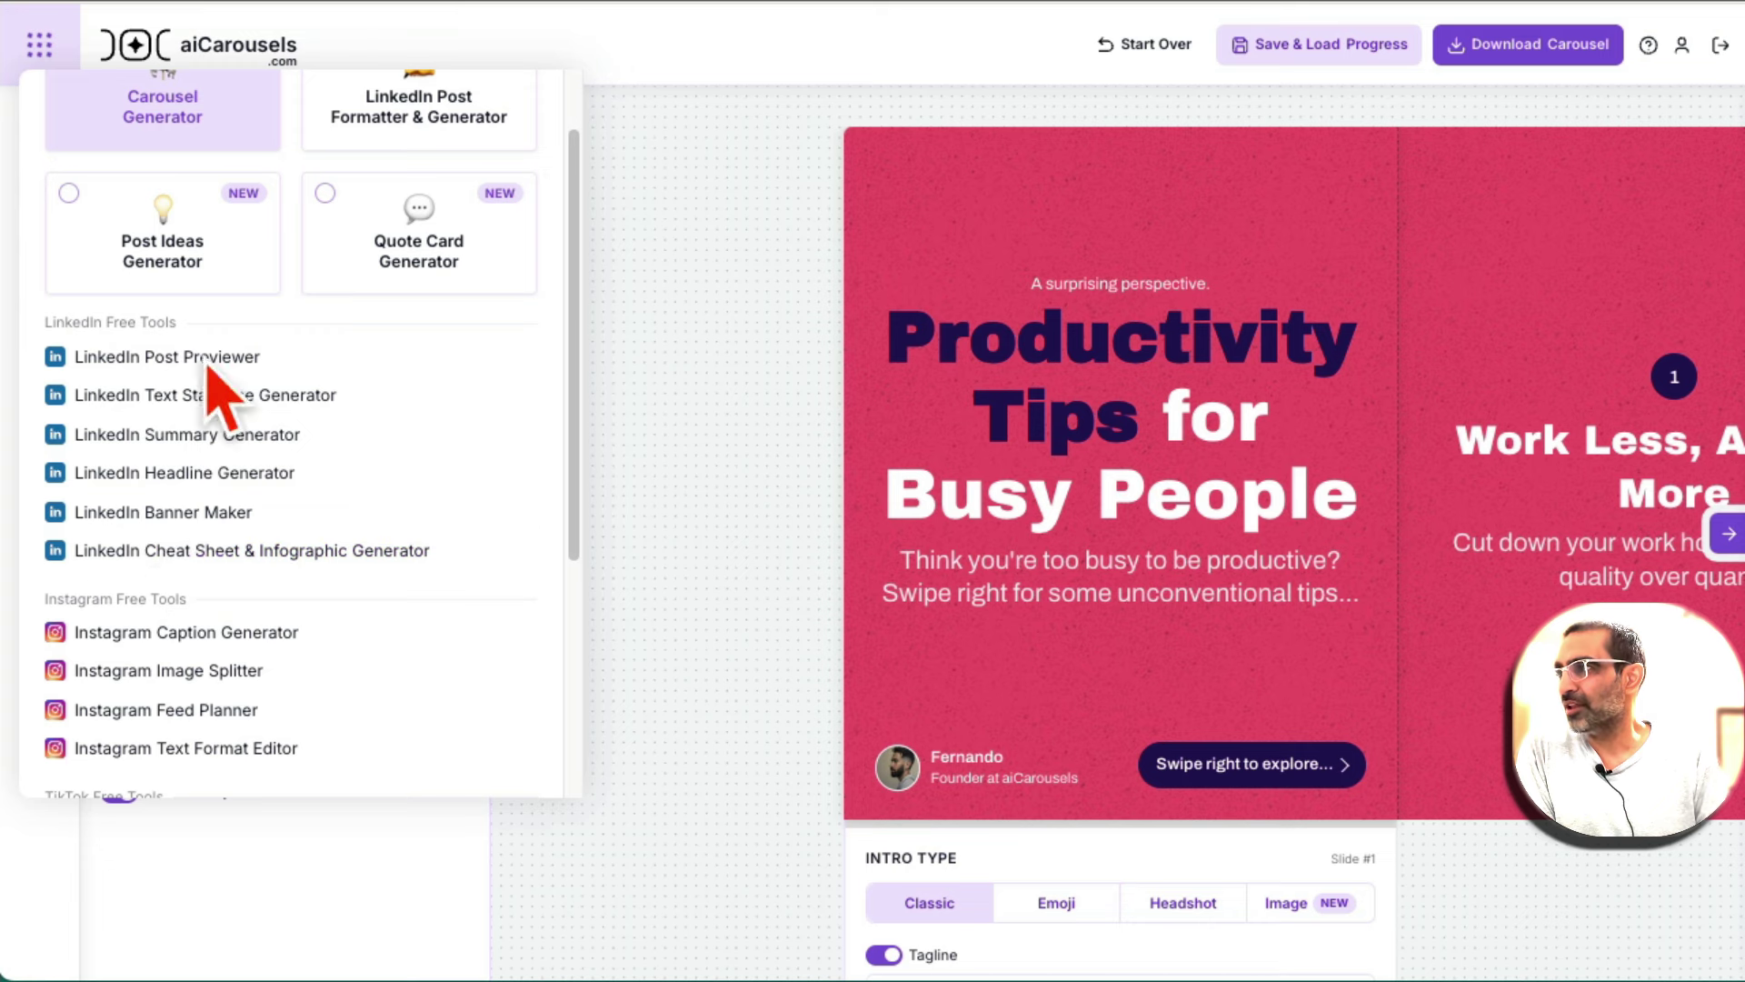
scroll(328, 655, "down", 2)
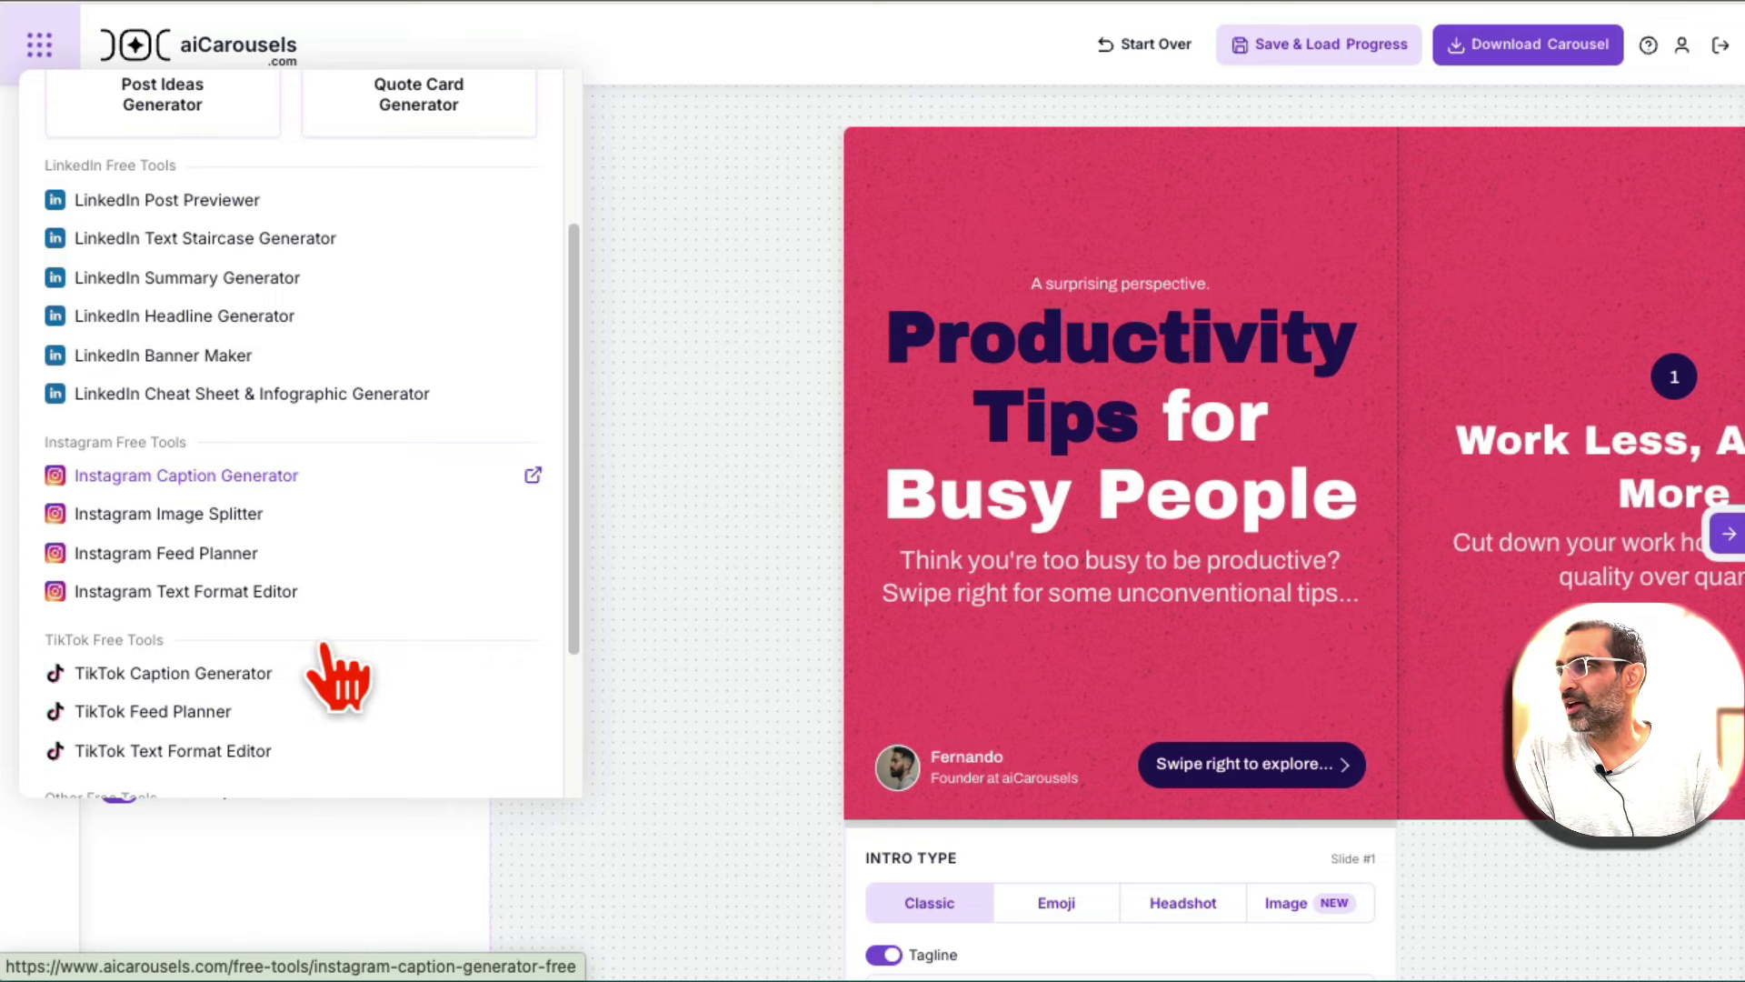
scroll(305, 518, "down", 3)
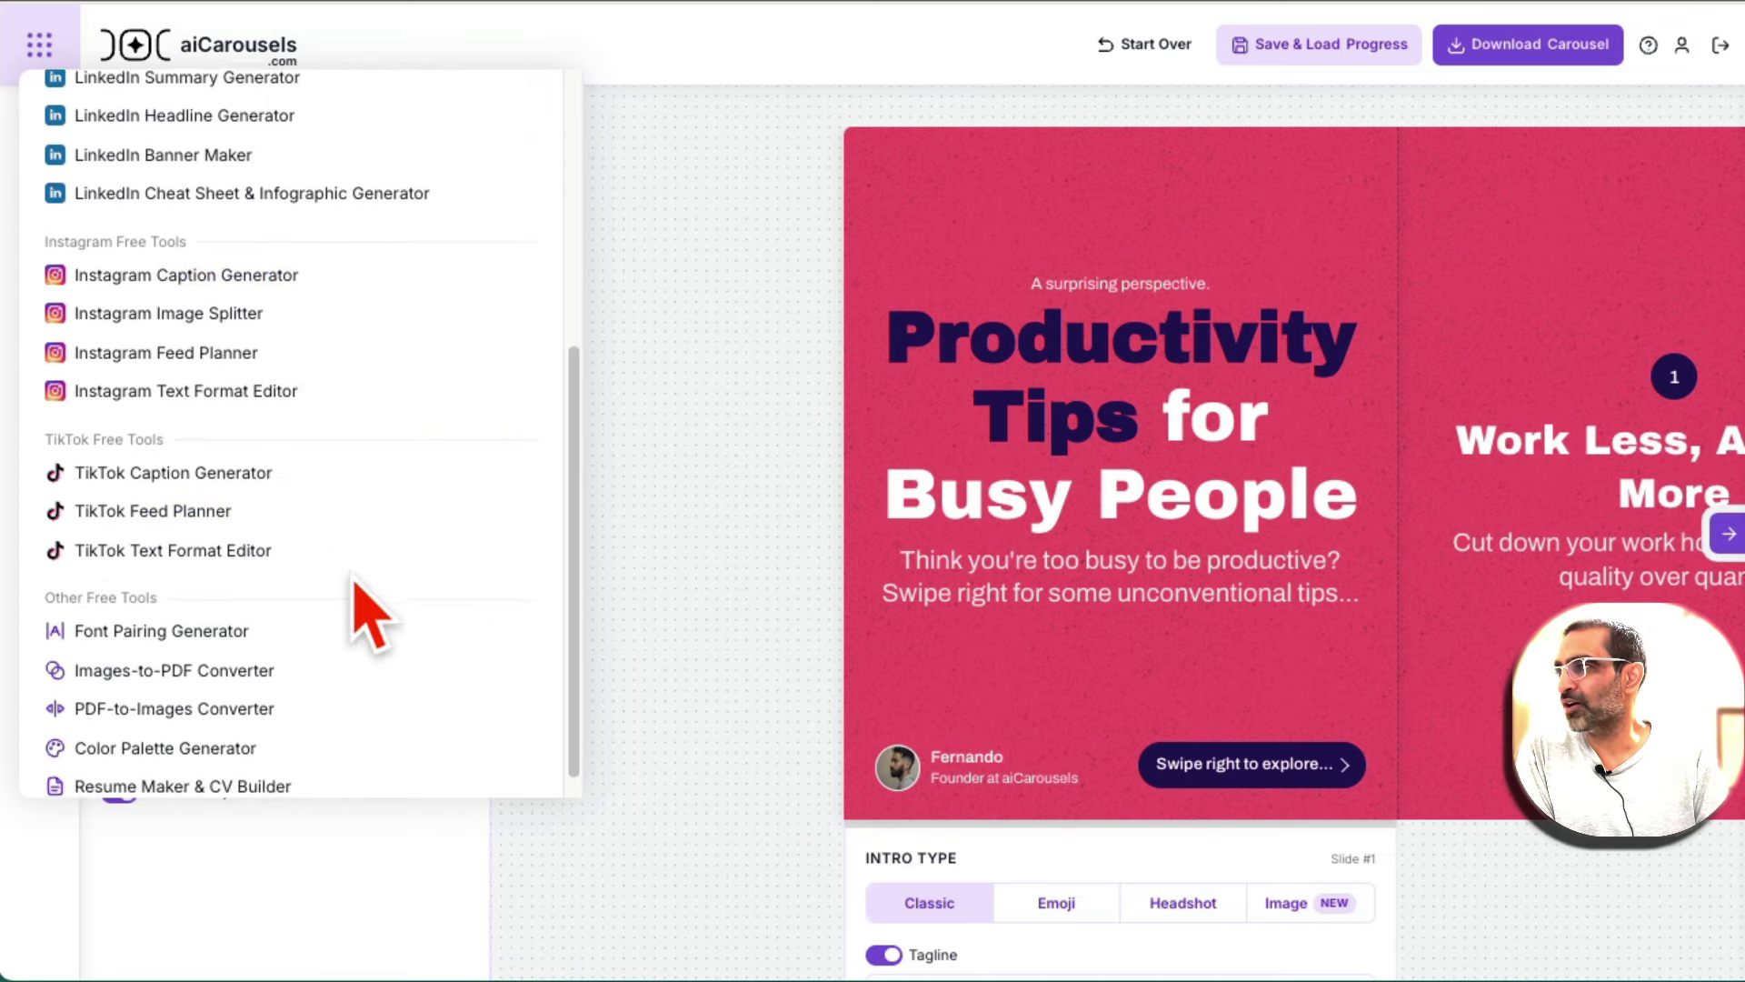
scroll(369, 618, "down", 1)
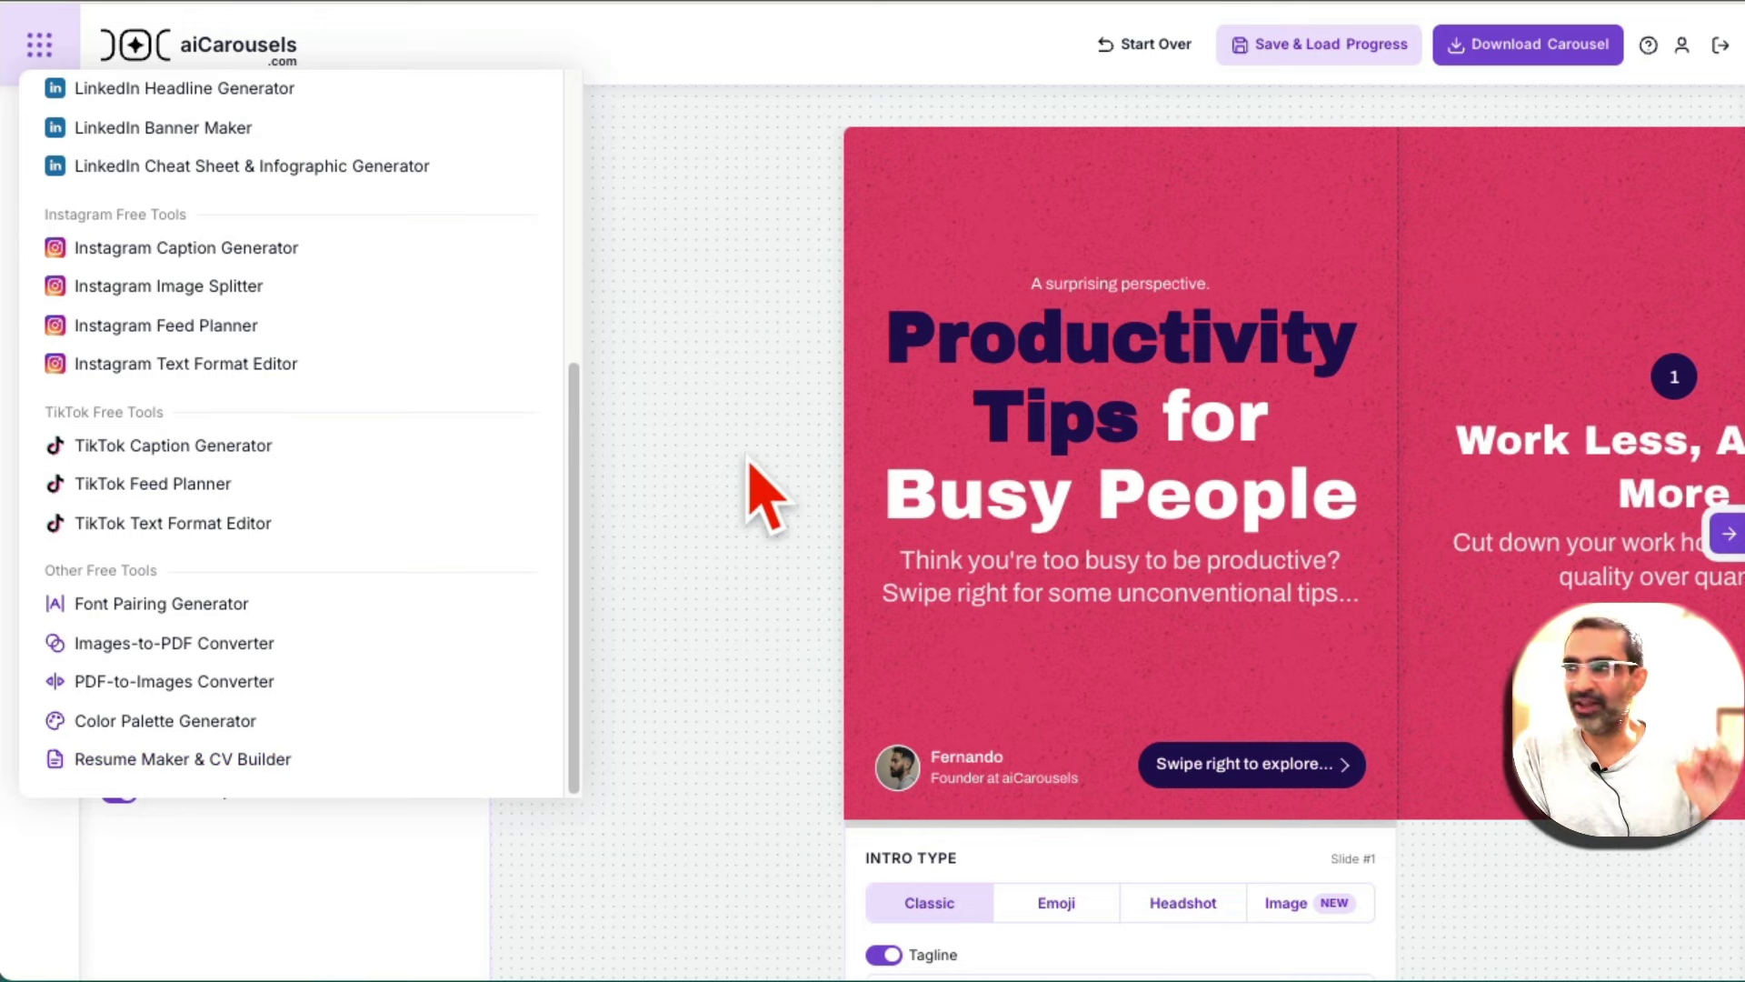
scroll(460, 564, "up", 5)
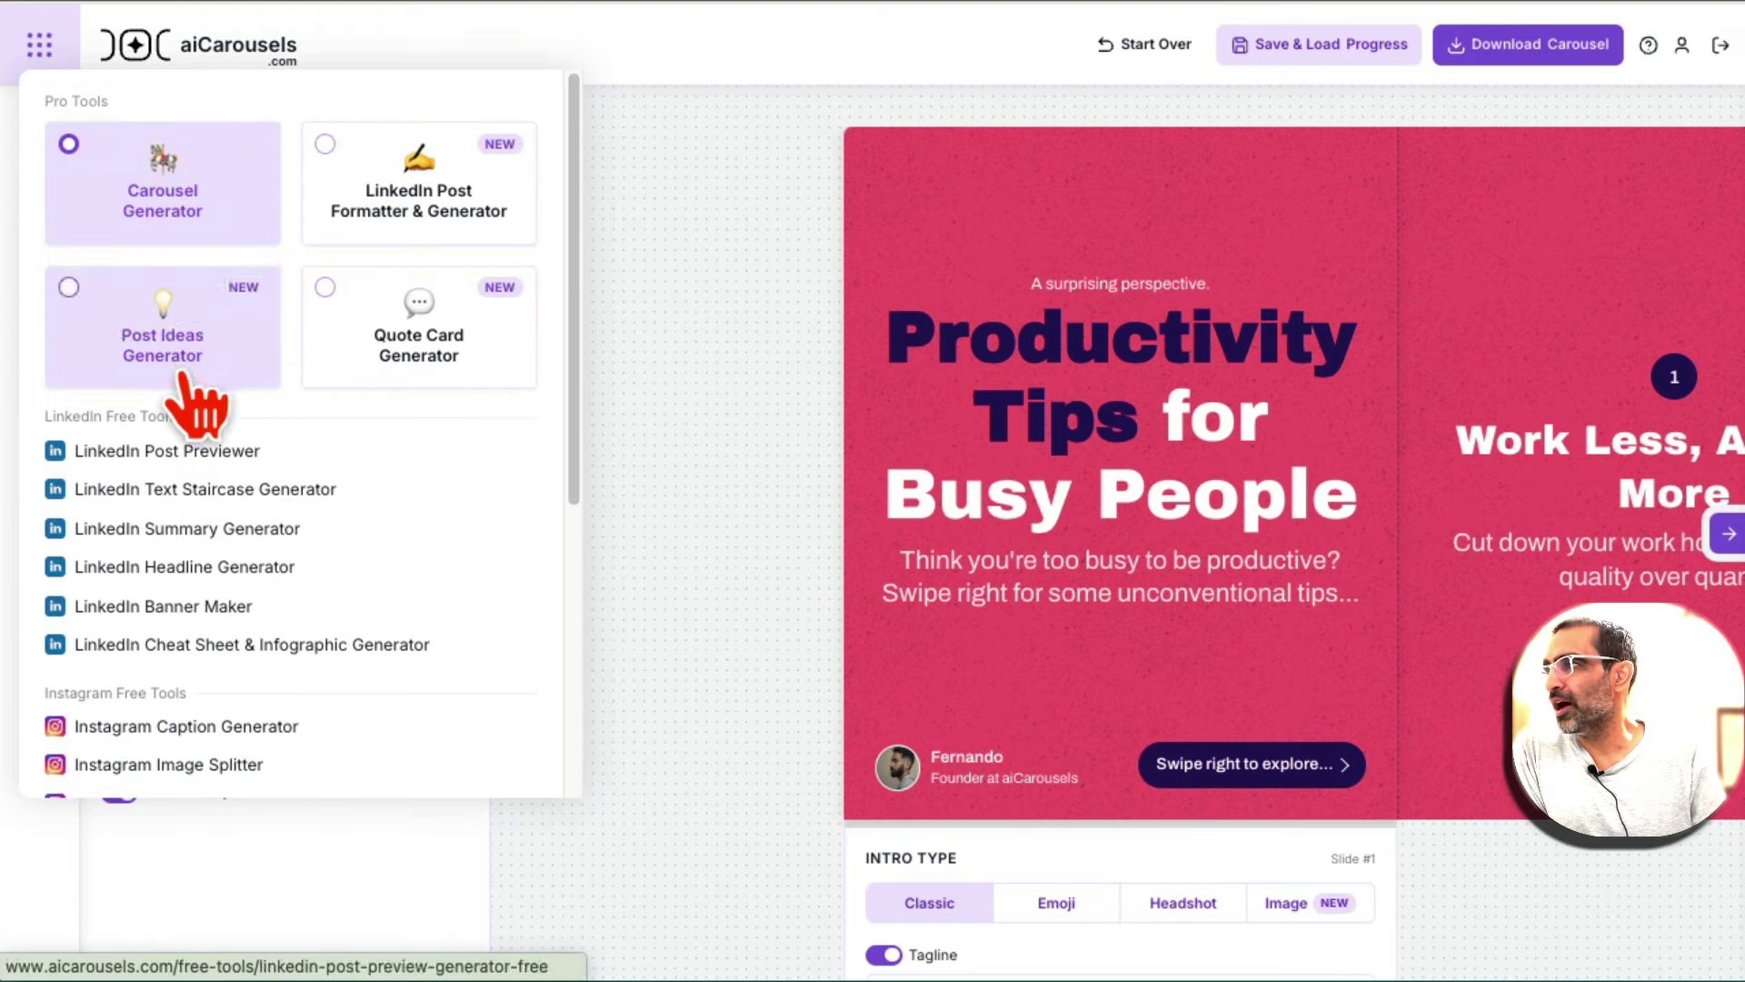
scroll(485, 591, "down", 1)
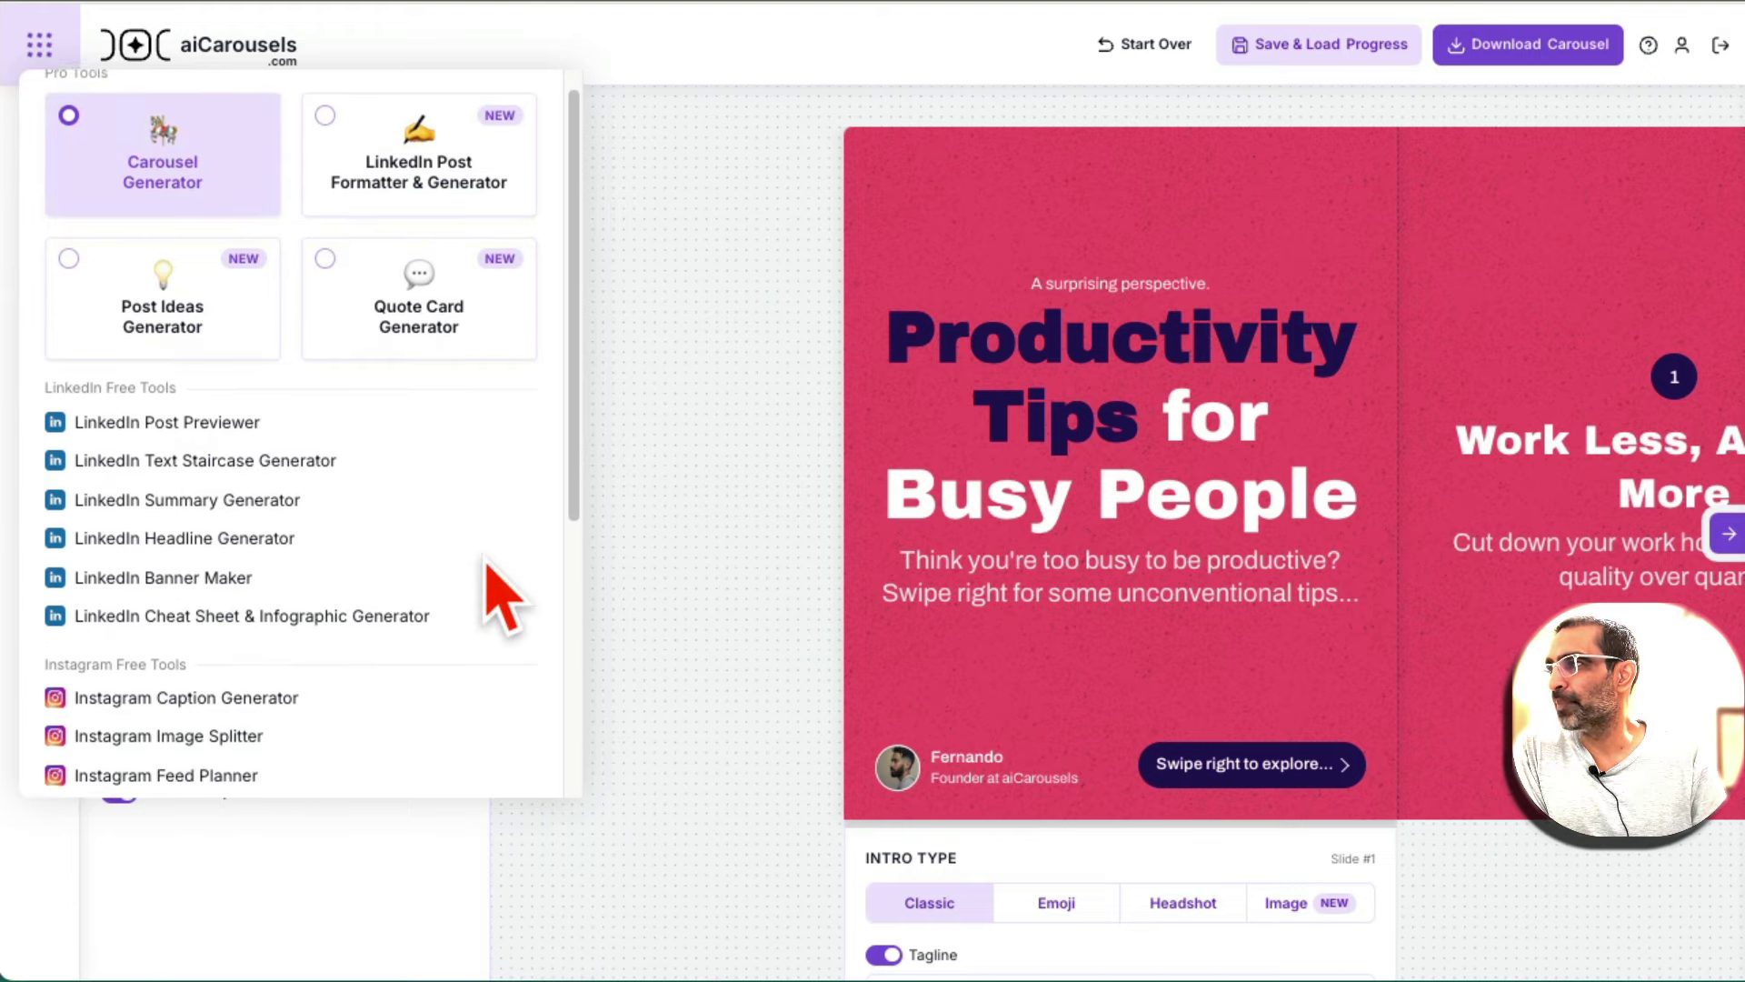
scroll(500, 595, "up", 1)
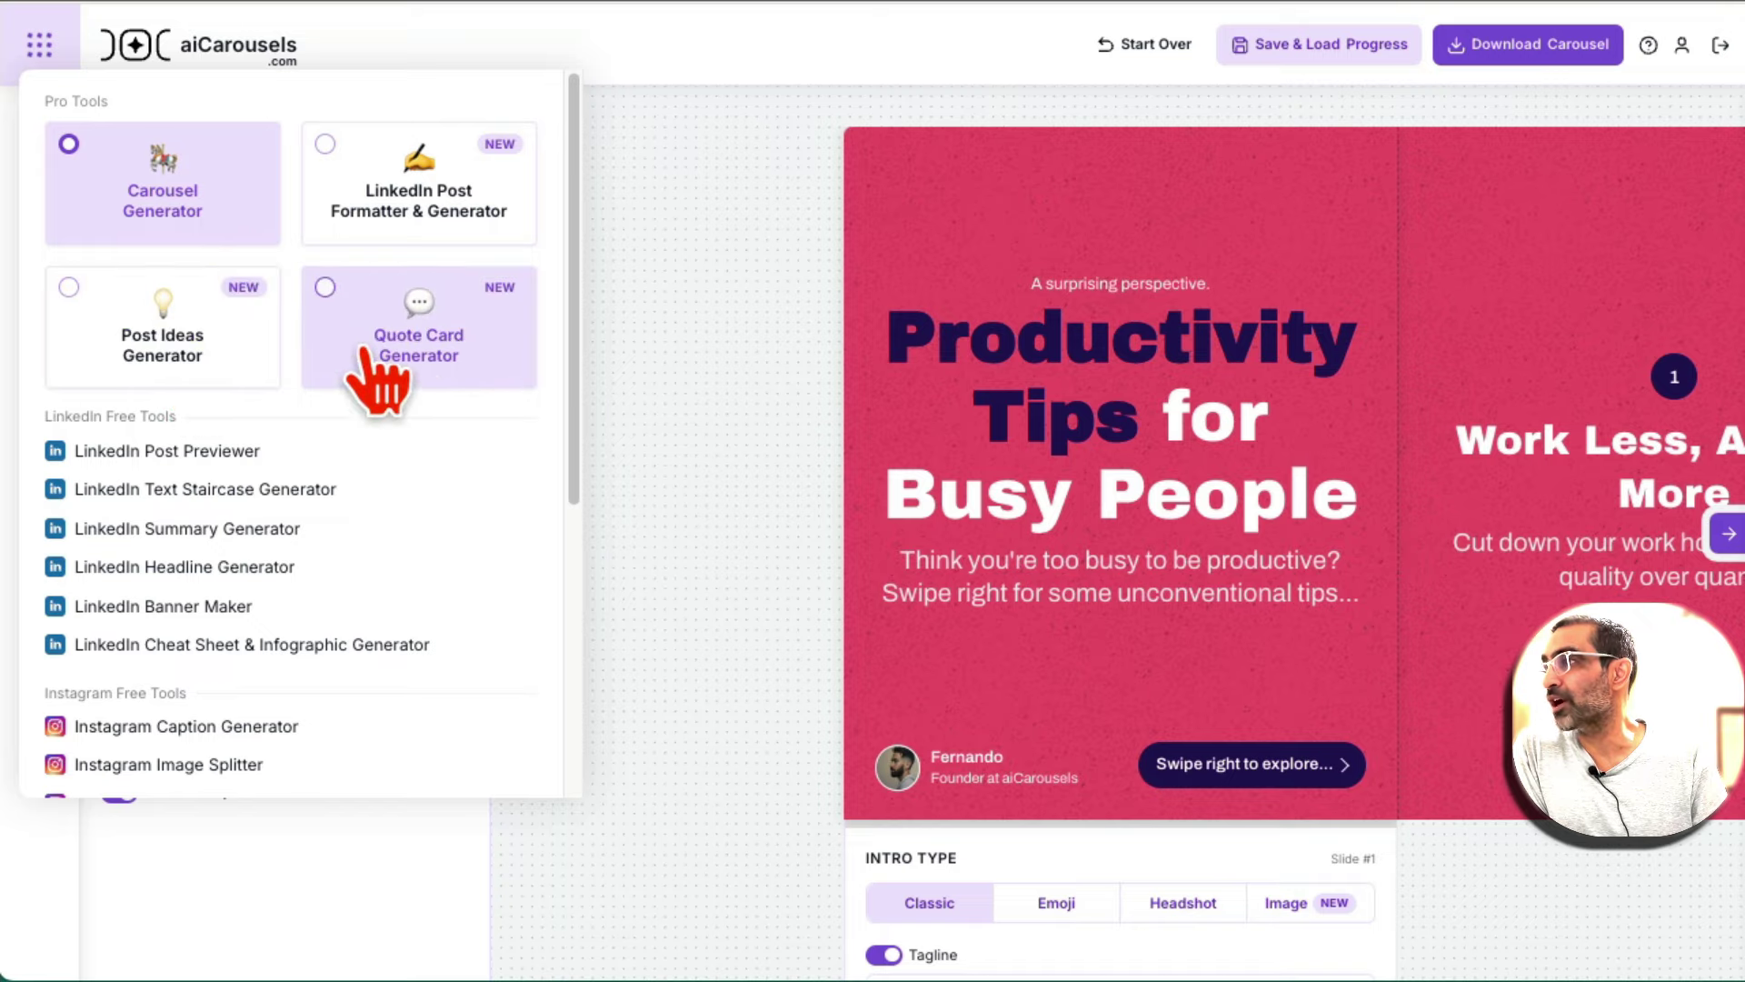
- Generate a quote card from a power-of-focus topic, then select the author name for editing
left_click(452, 348)
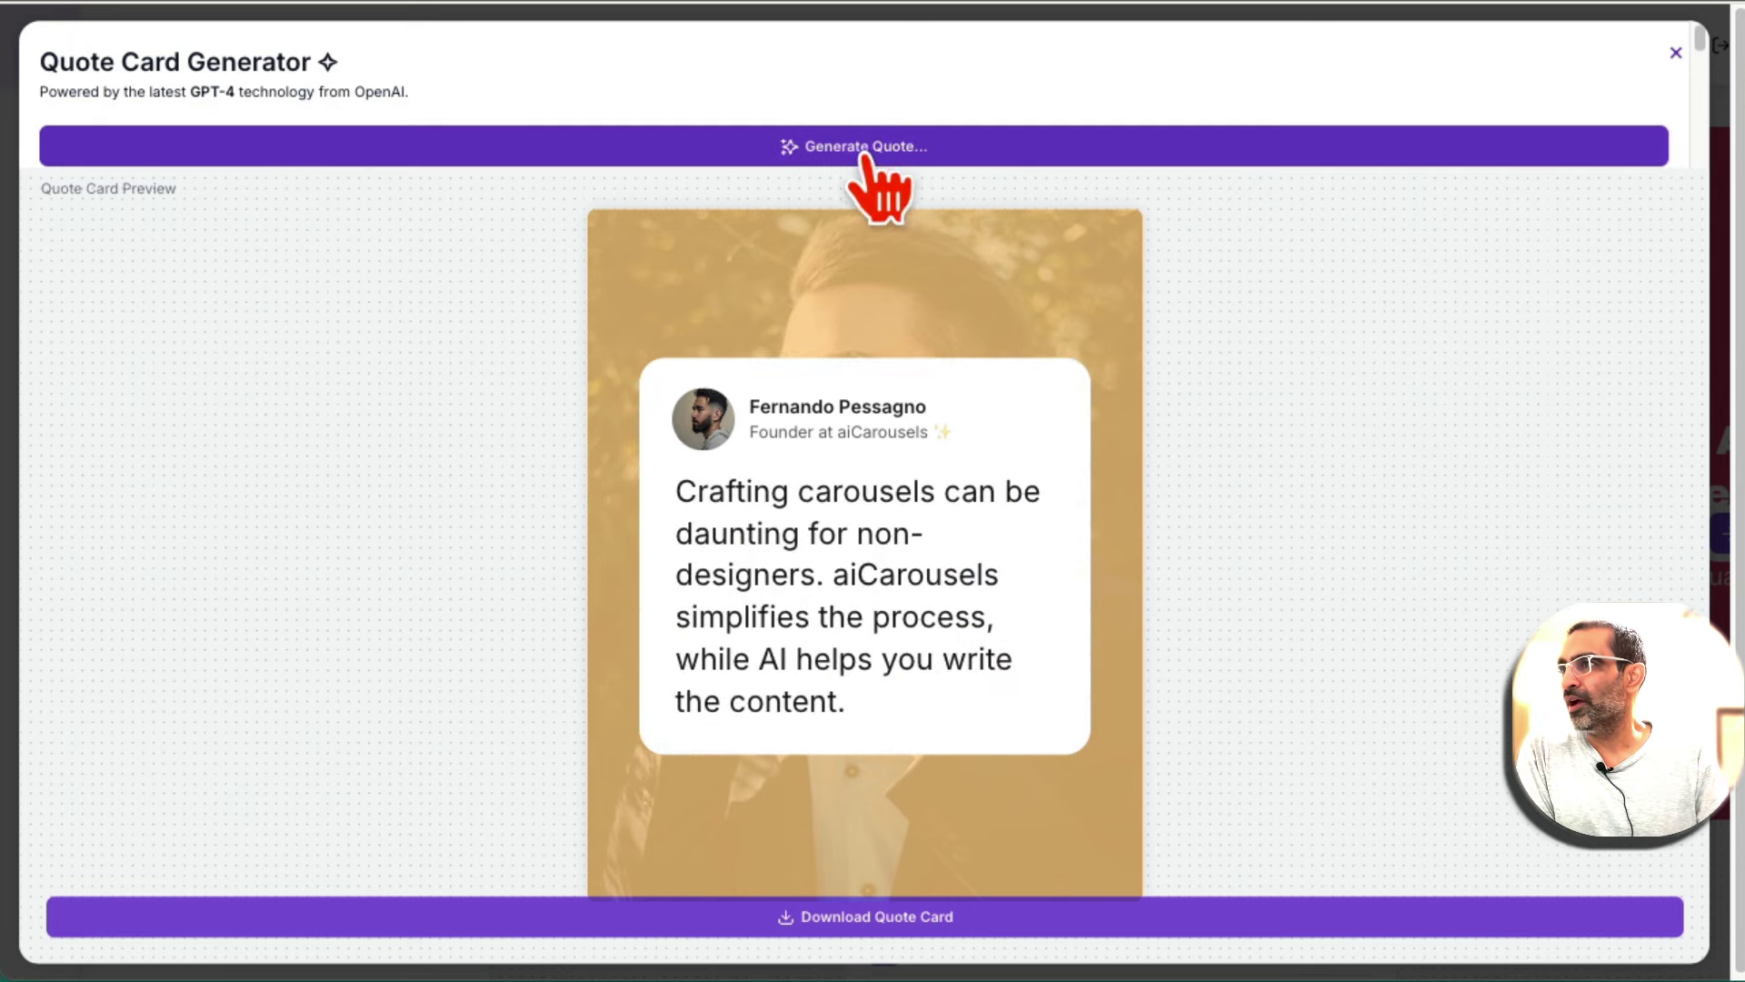
left_click(858, 147)
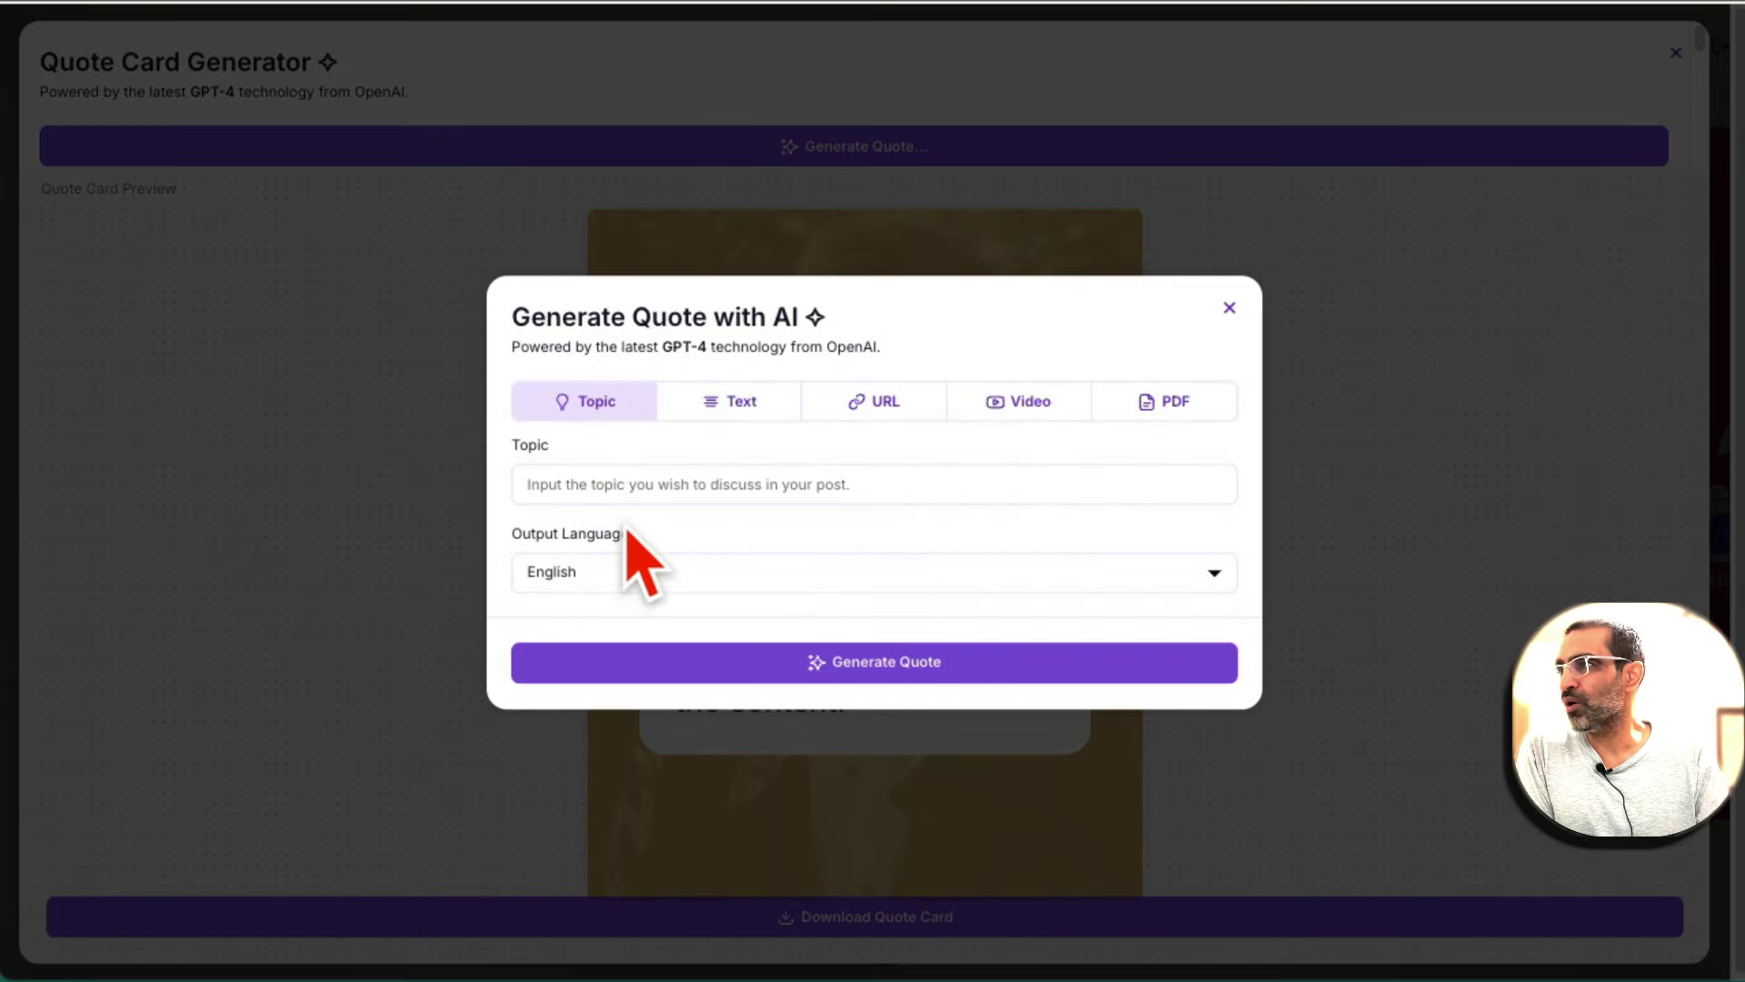
left_click(627, 475)
type("power of focus")
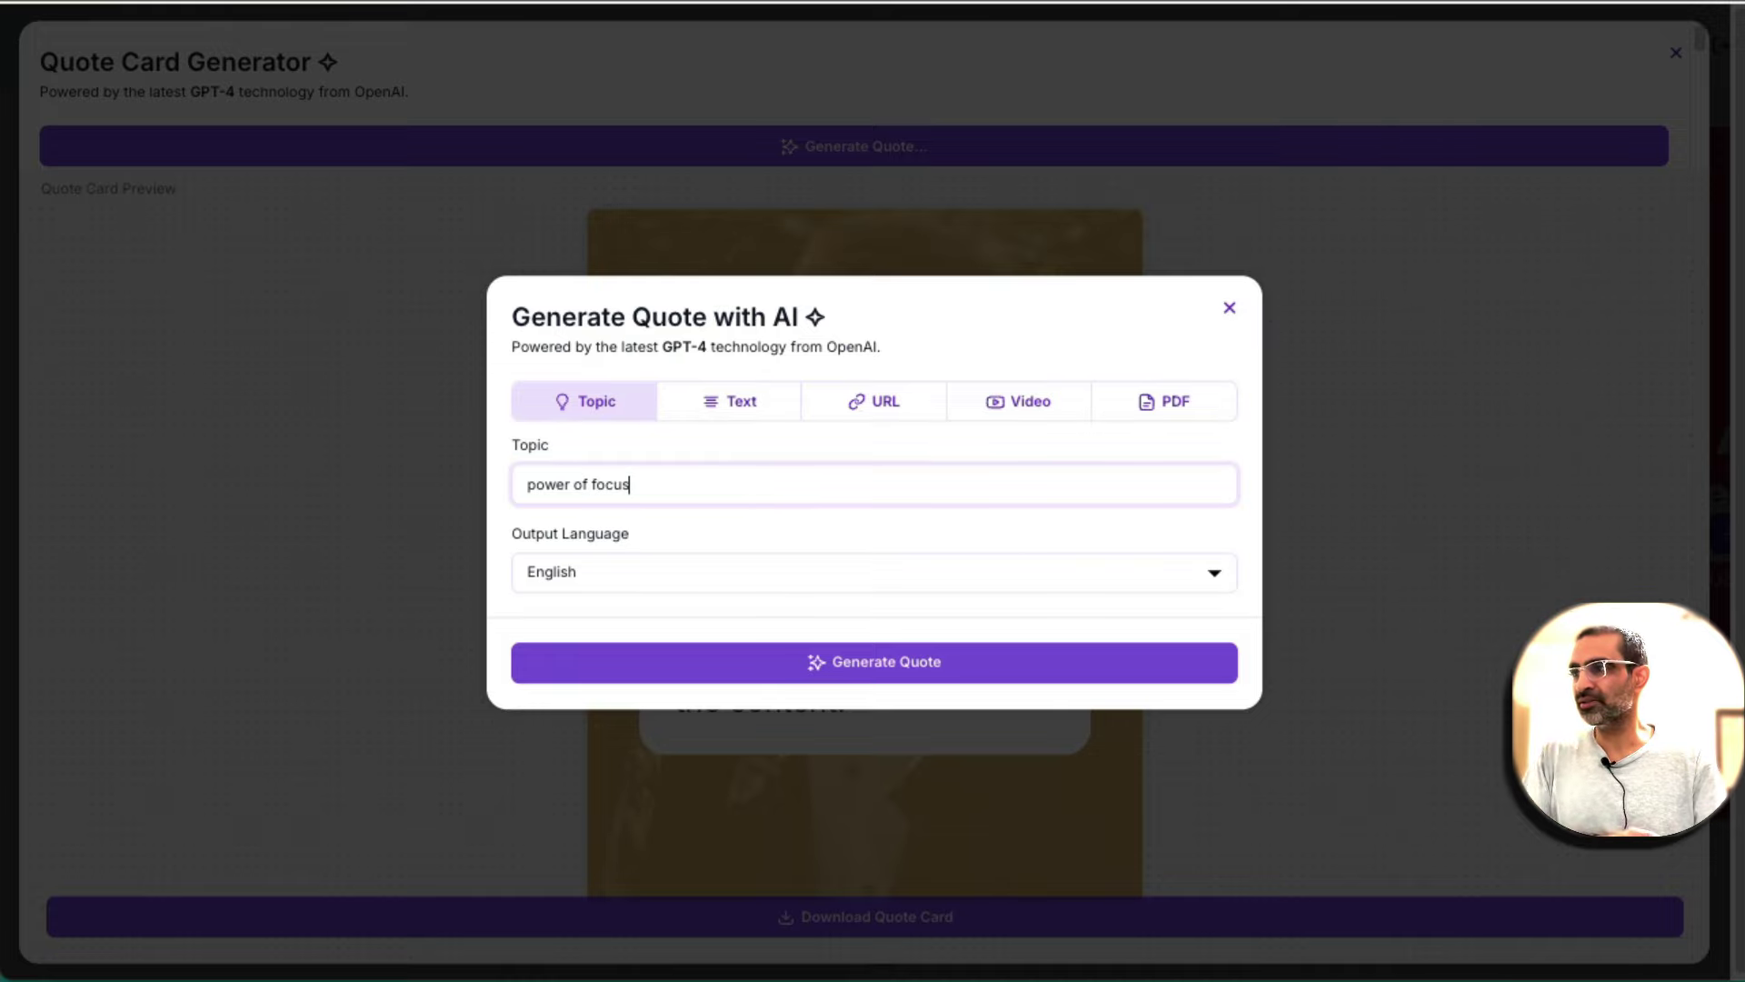
left_click(909, 668)
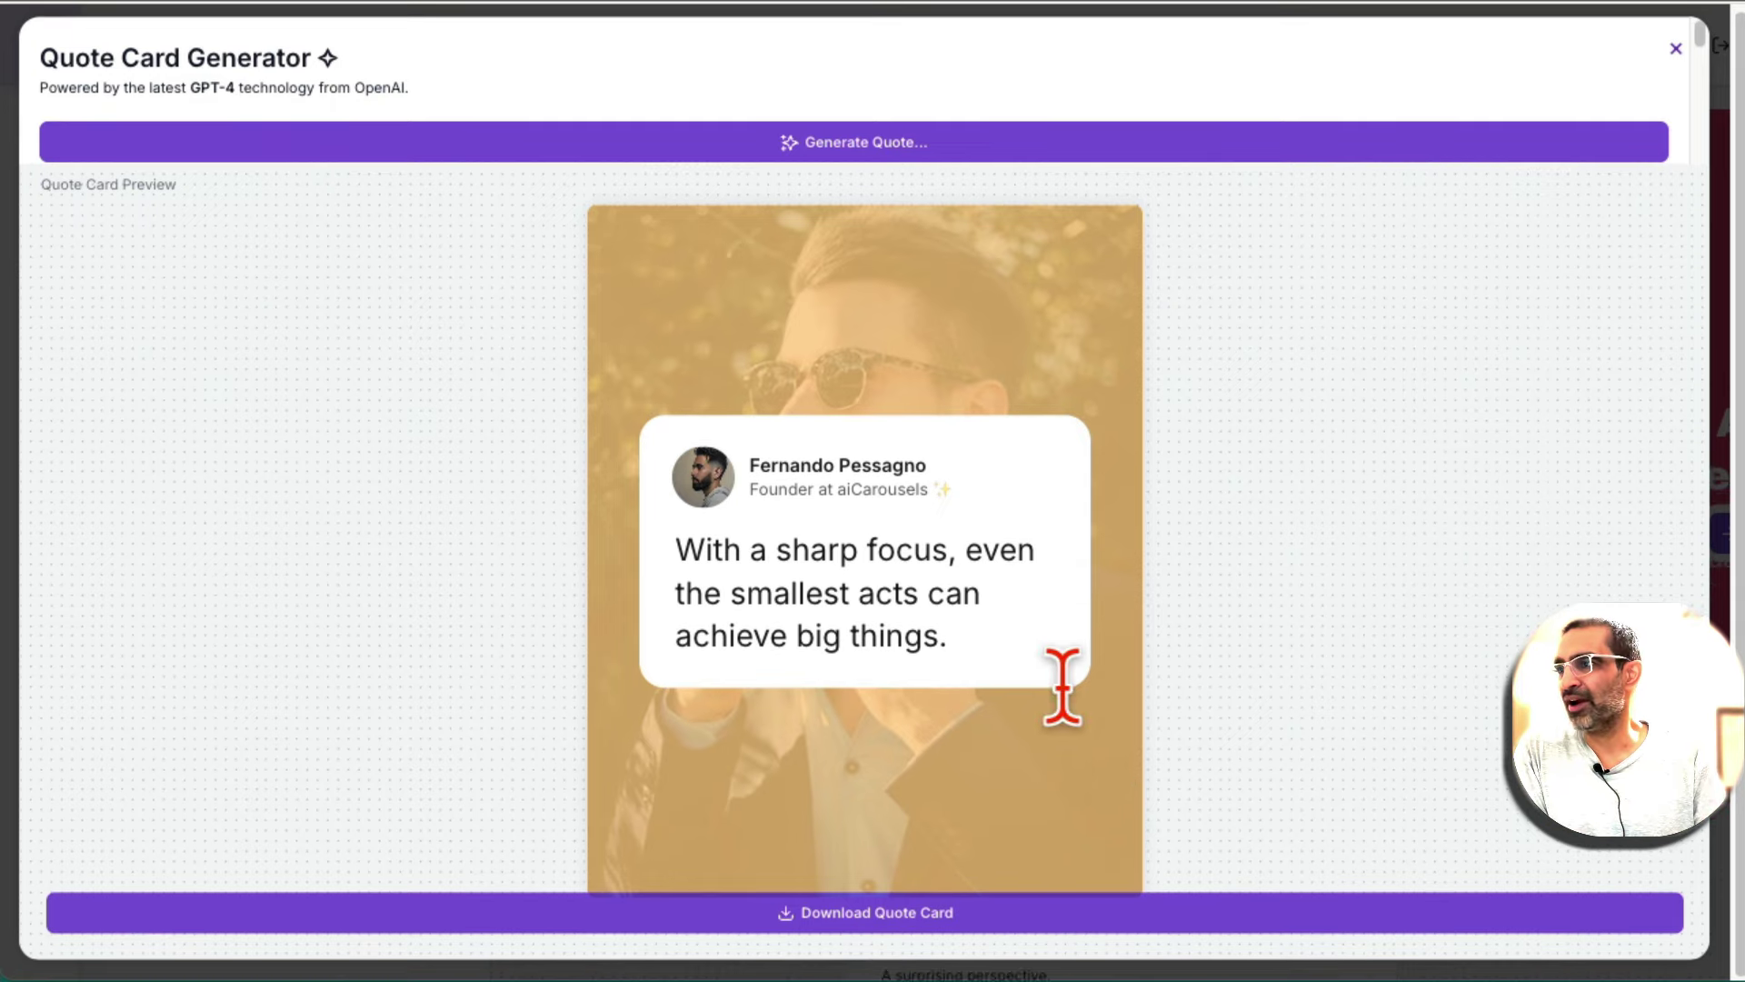
mouse_move(708, 490)
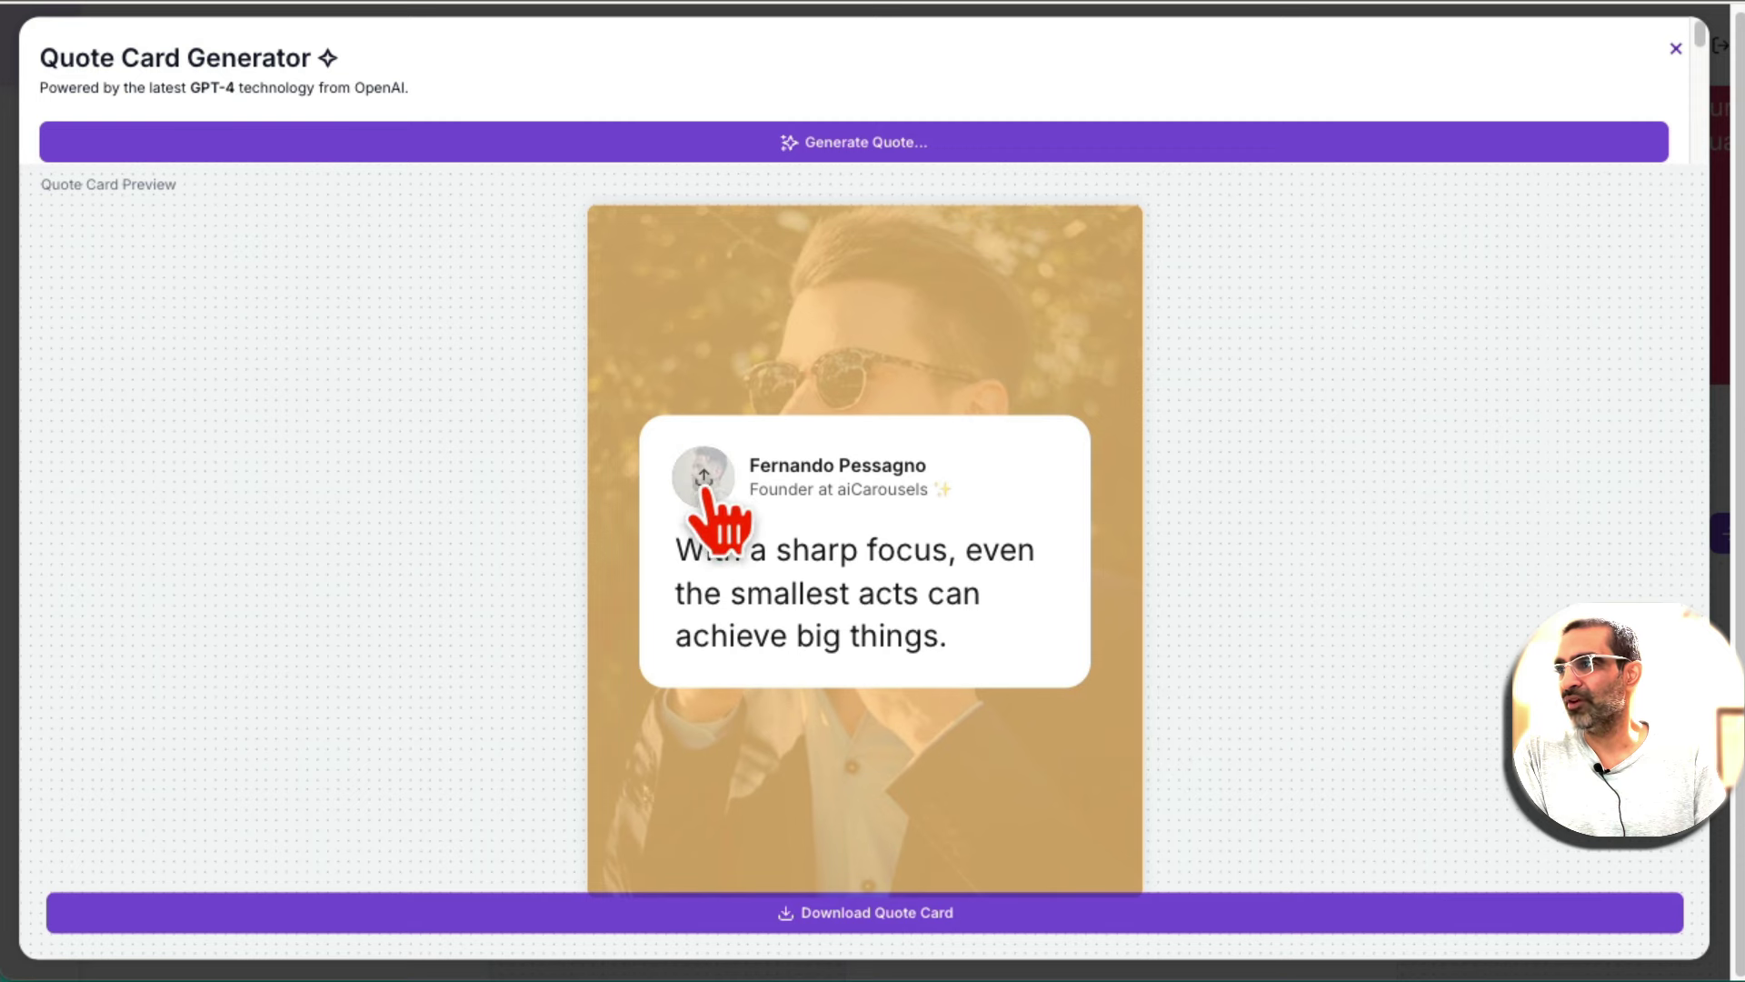
left_click(768, 466)
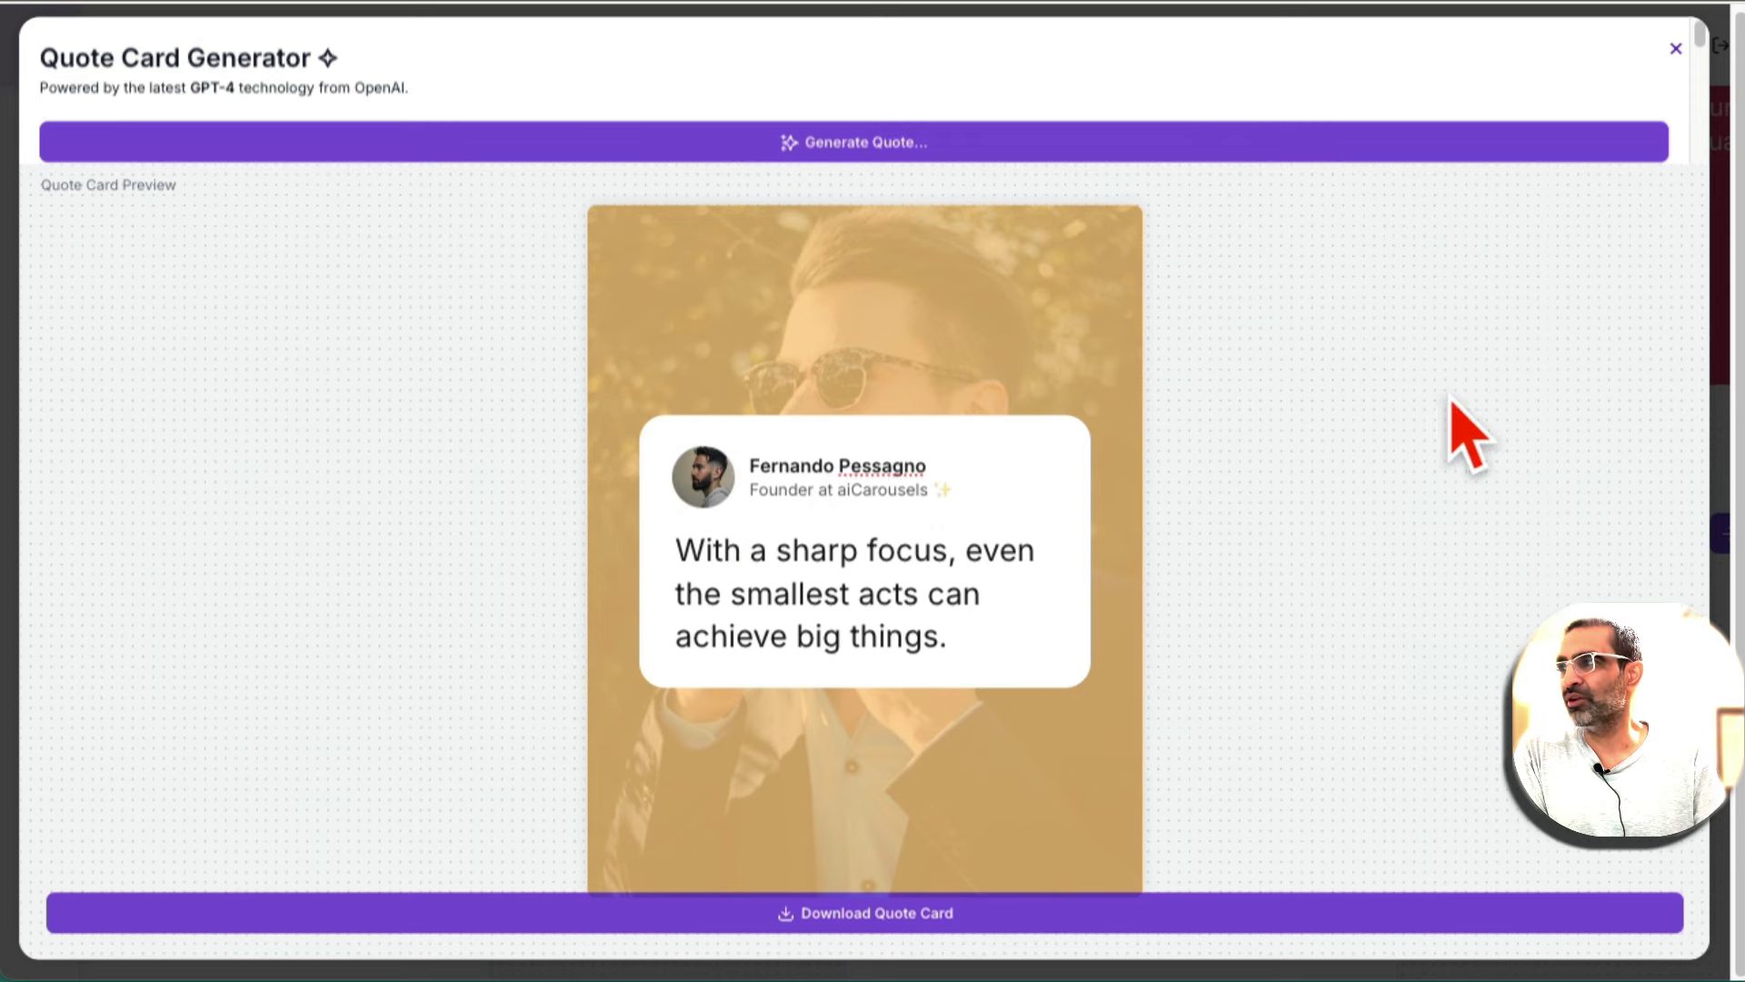
- Close the Quote Card Generator to return to the pink cover slide
left_click(1676, 50)
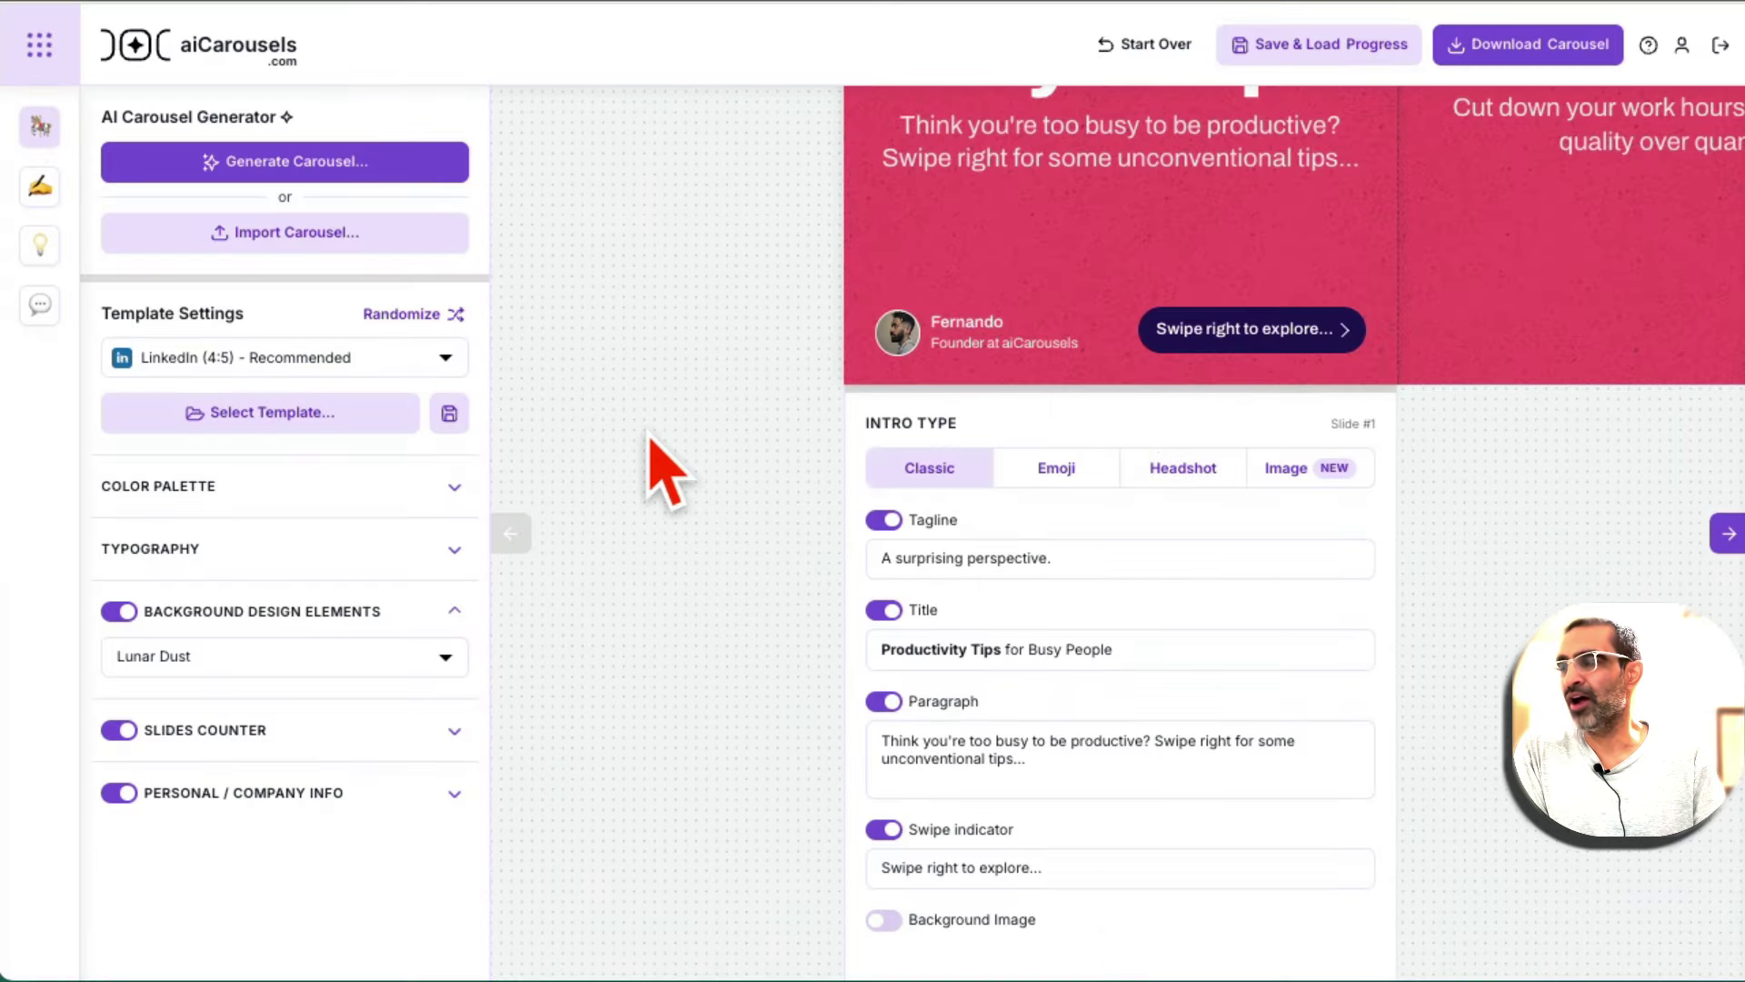